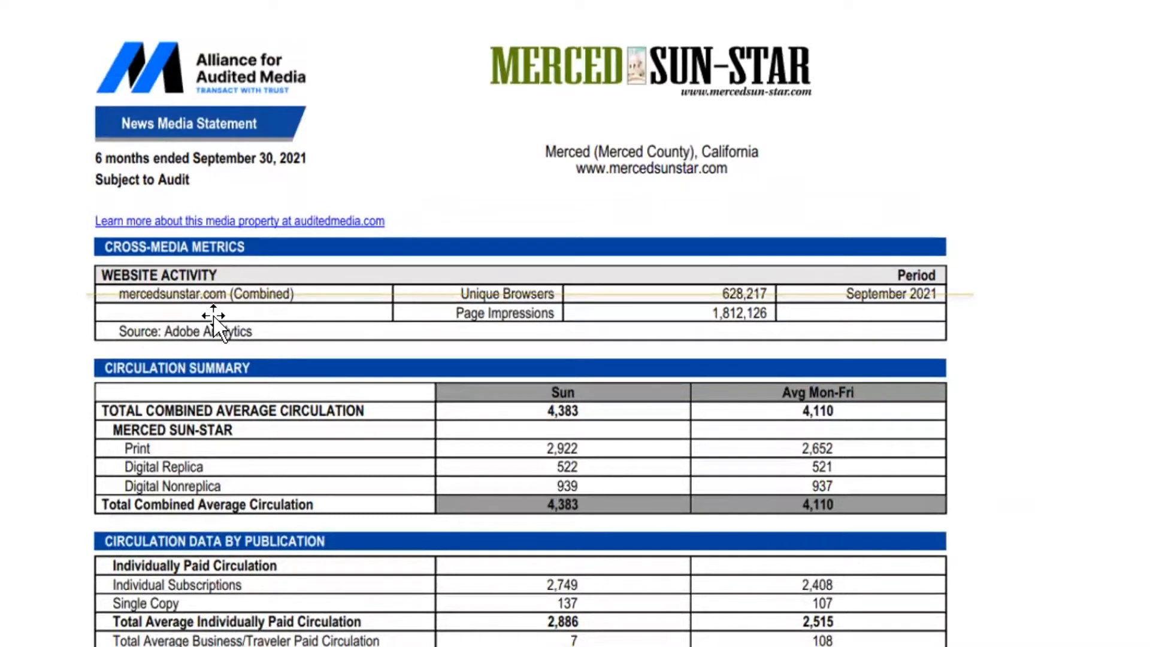
Scroll up and down through the circulation report and worksheet pages in Word
scroll(213, 316, "up", 2)
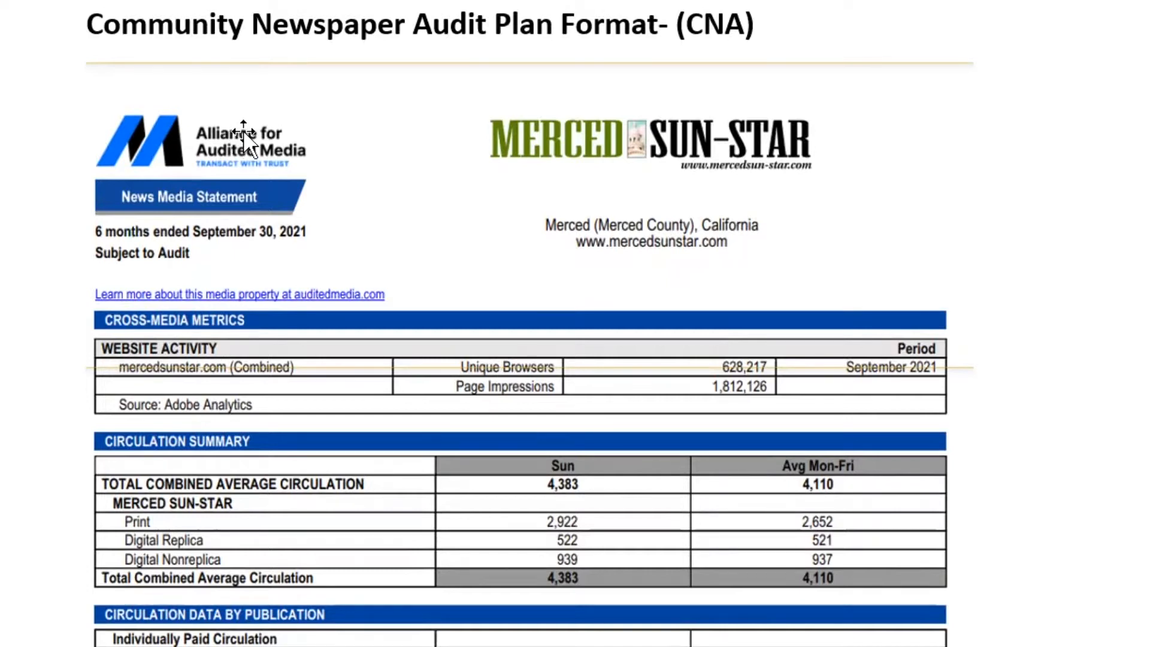
scroll(530, 138, "down", 2)
scroll(529, 137, "down", 8)
scroll(528, 138, "up", 17)
scroll(529, 146, "up", 17)
scroll(525, 147, "up", 2)
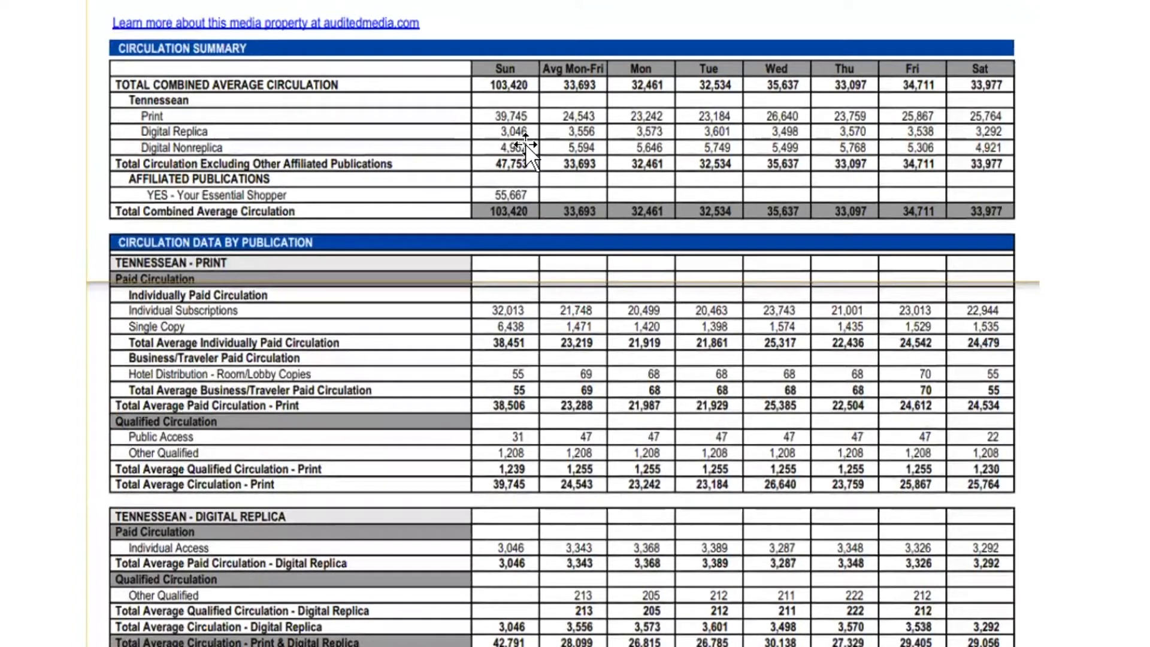
scroll(526, 155, "up", 2)
scroll(526, 161, "down", 20)
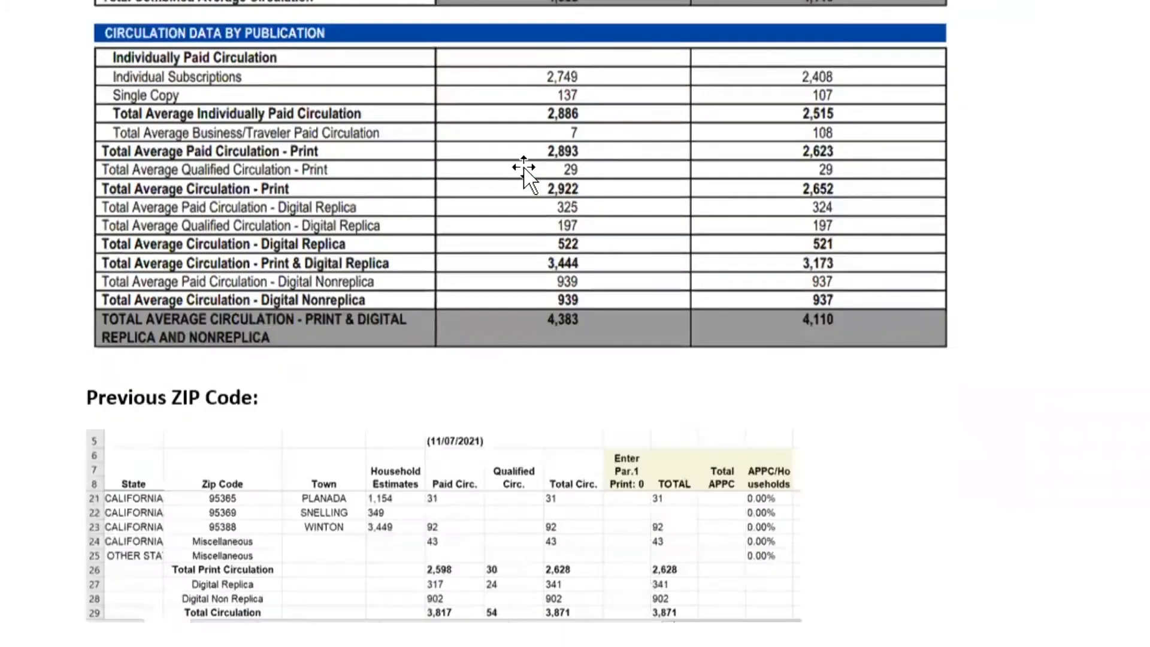
scroll(523, 168, "down", 5)
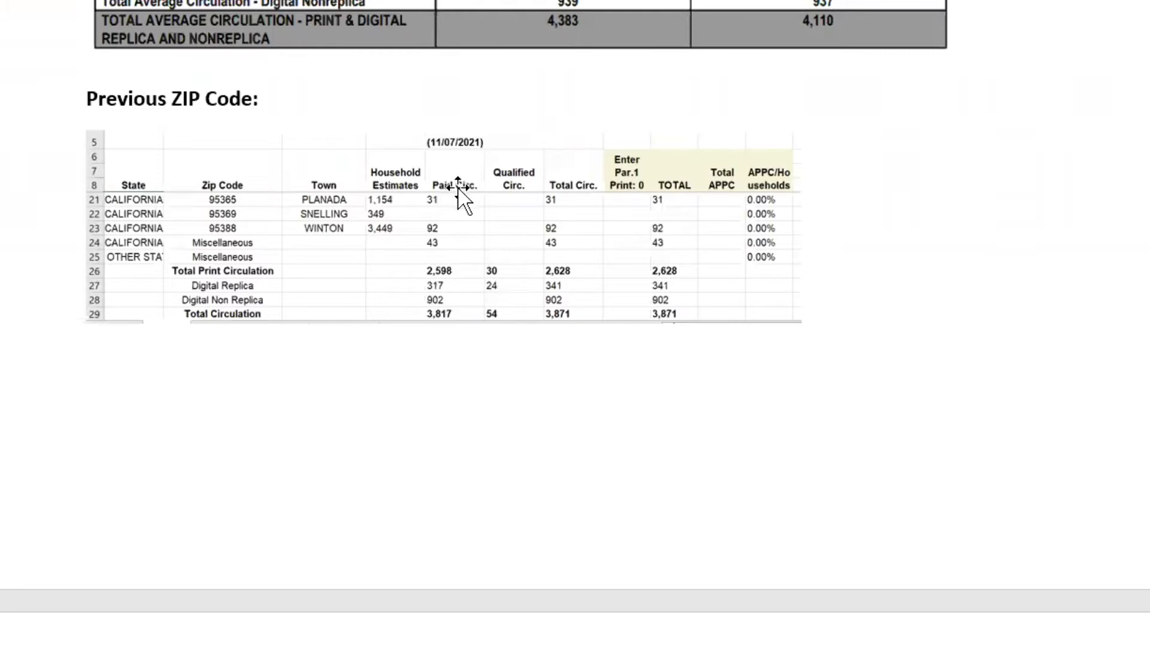
scroll(458, 188, "up", 2)
scroll(458, 188, "up", 15)
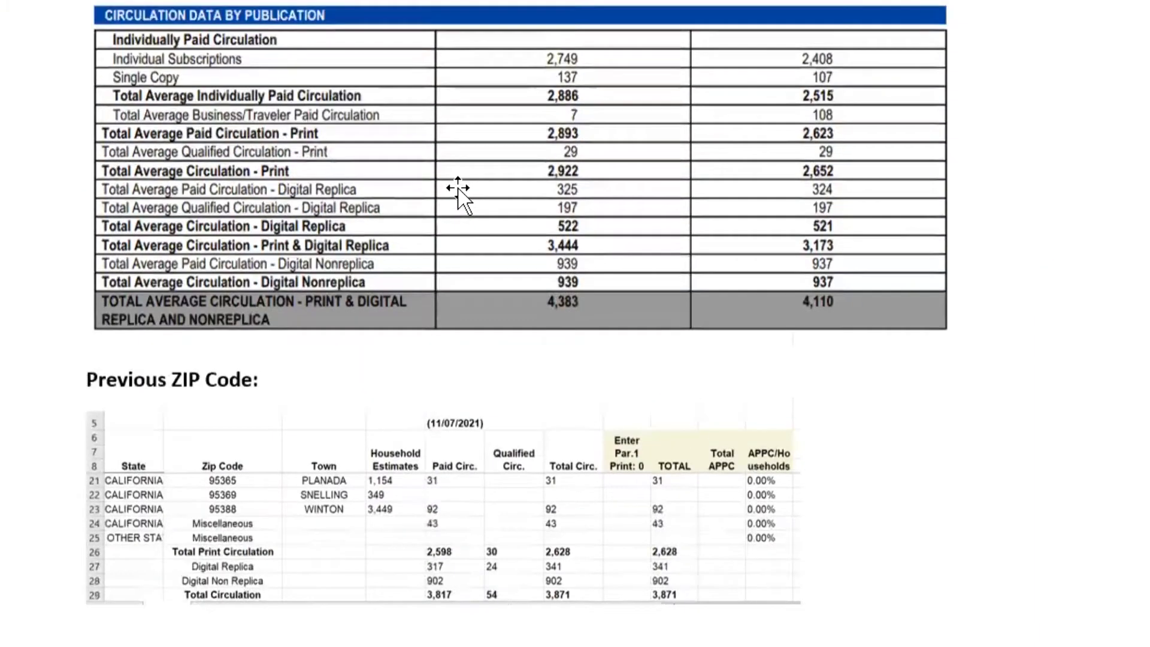
scroll(458, 190, "up", 7)
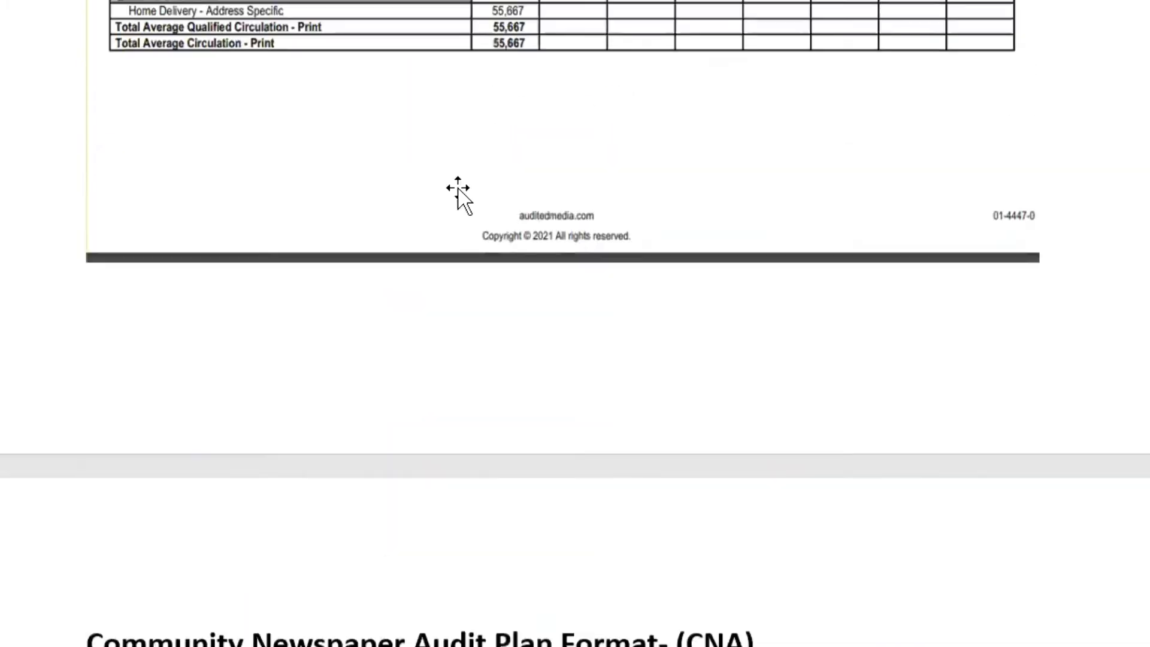
scroll(611, 142, "up", 1)
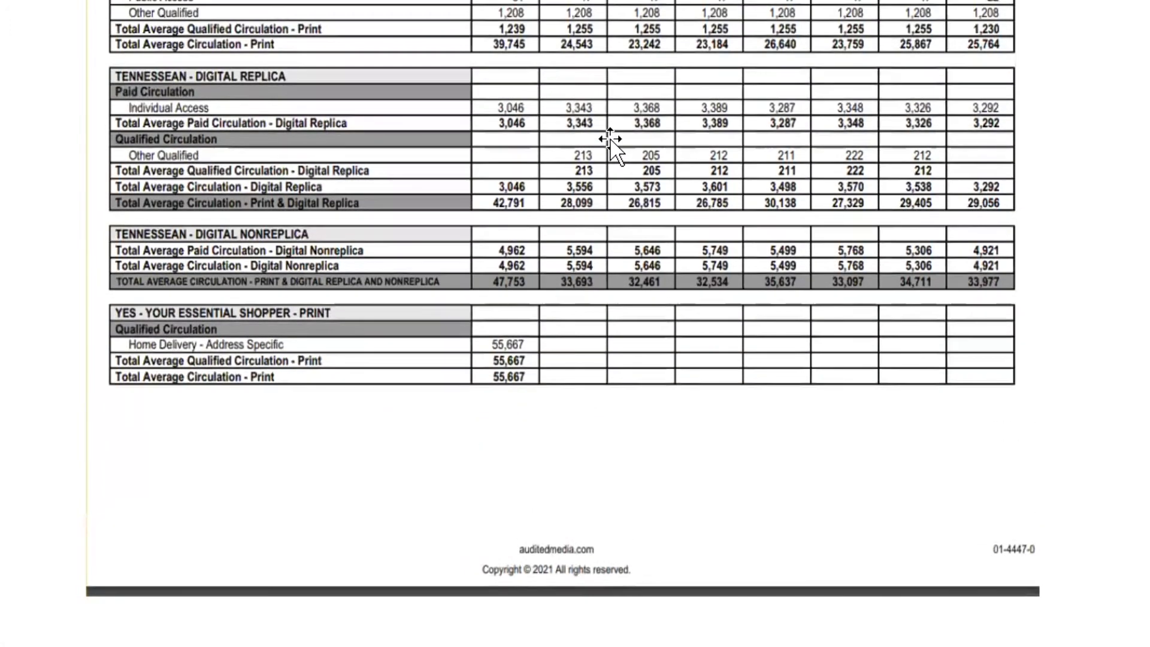
scroll(609, 143, "down", 12)
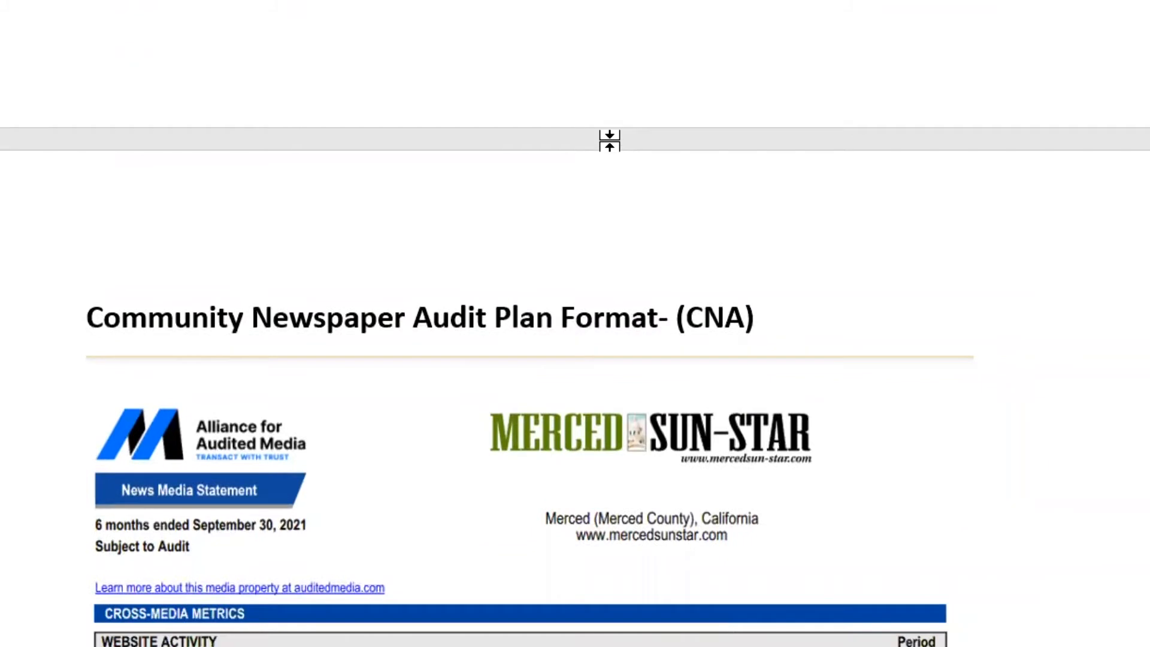
scroll(609, 144, "down", 10)
scroll(610, 143, "down", 3)
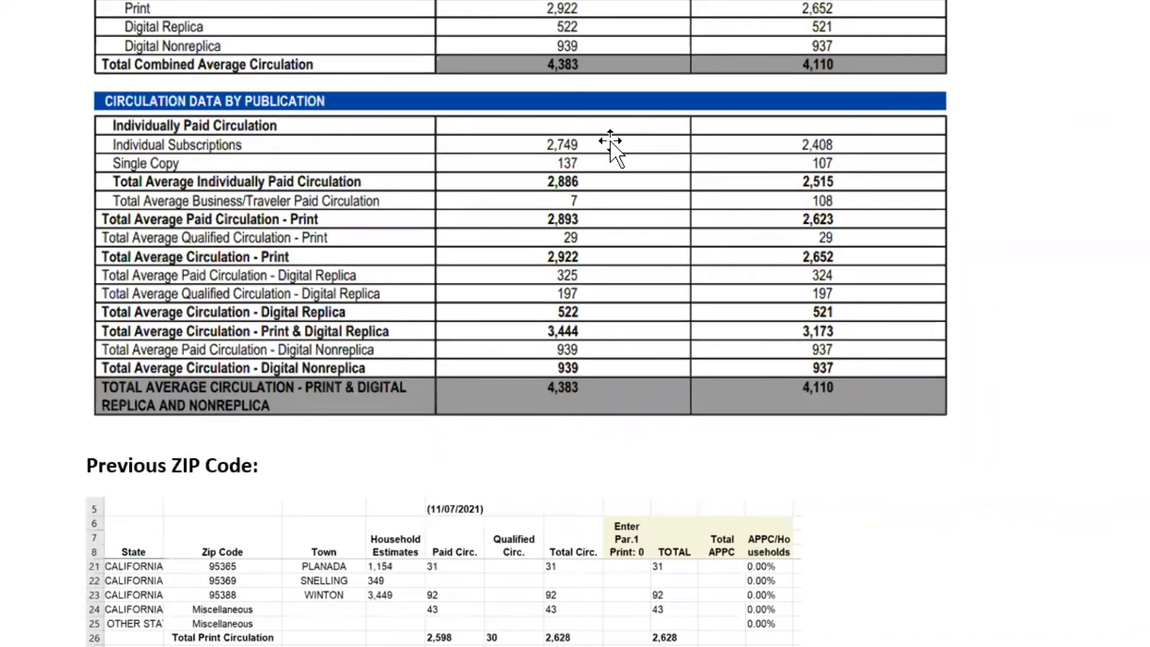
scroll(610, 143, "down", 16)
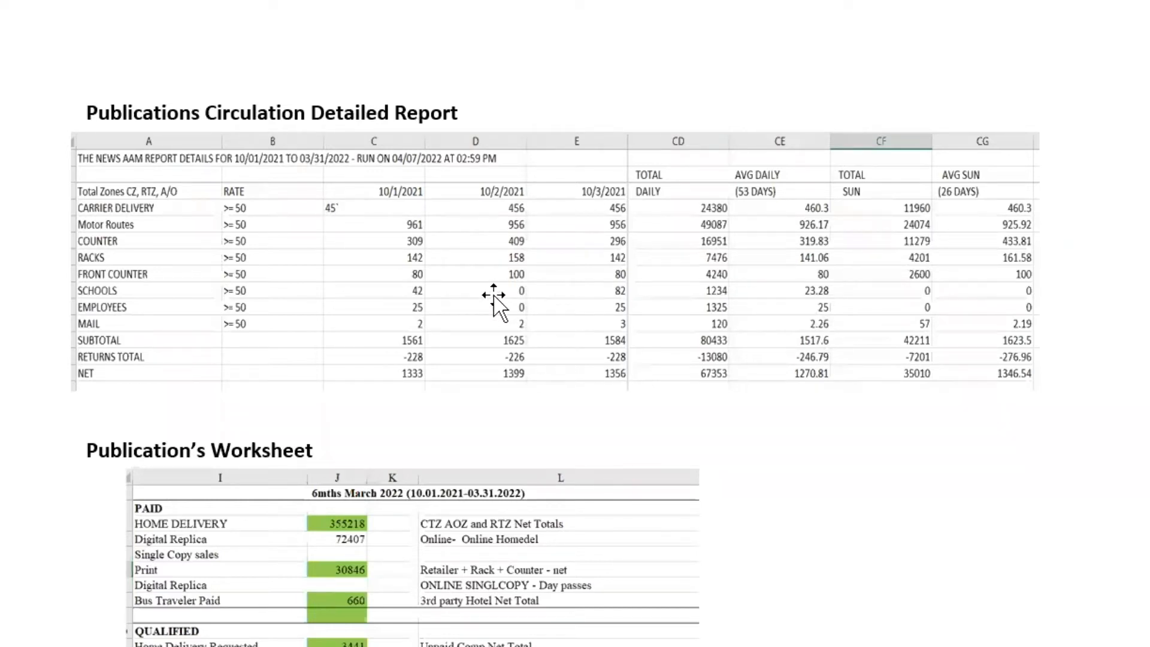
scroll(495, 305, "up", 15)
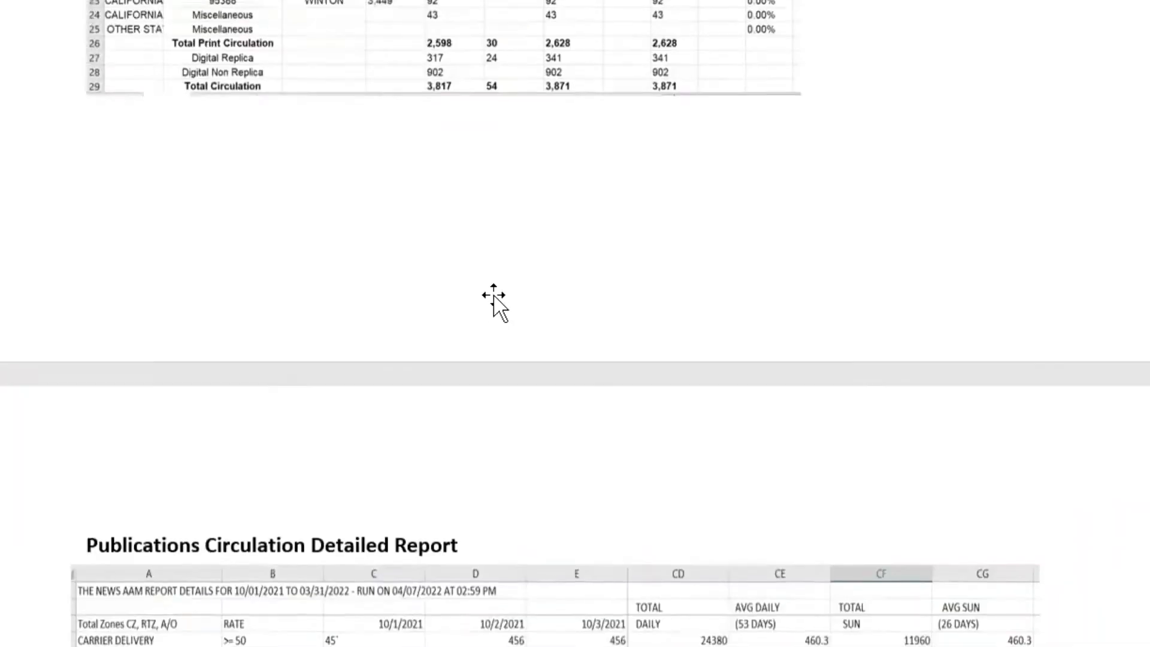
scroll(385, 149, "up", 15)
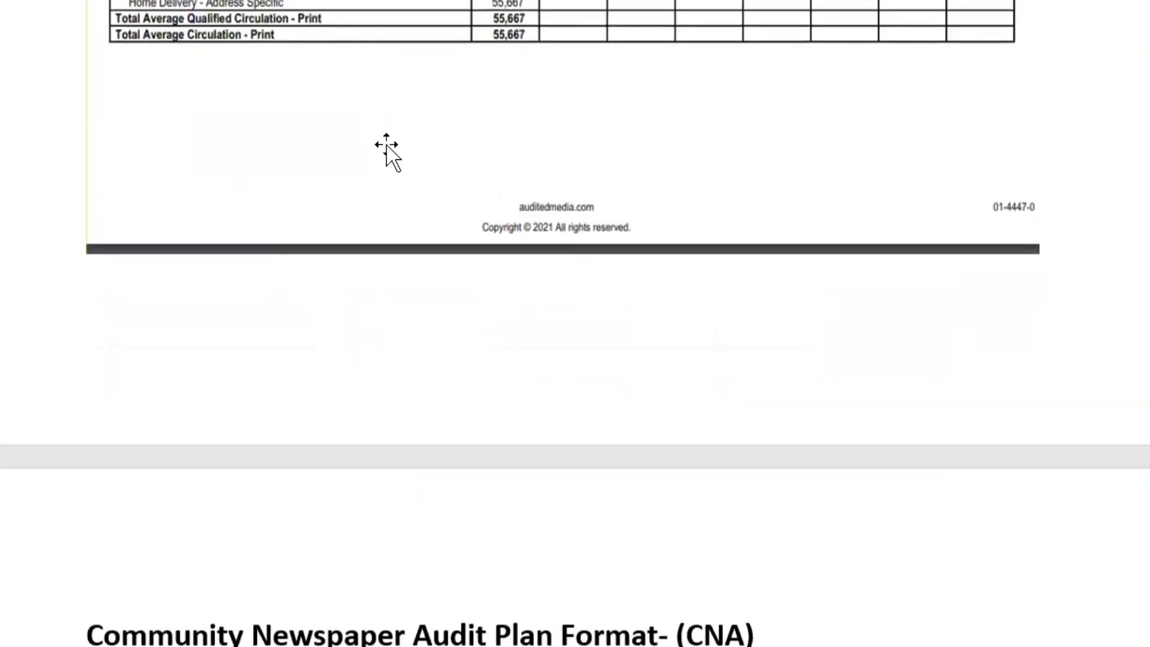
scroll(608, 127, "down", 10)
scroll(611, 124, "down", 10)
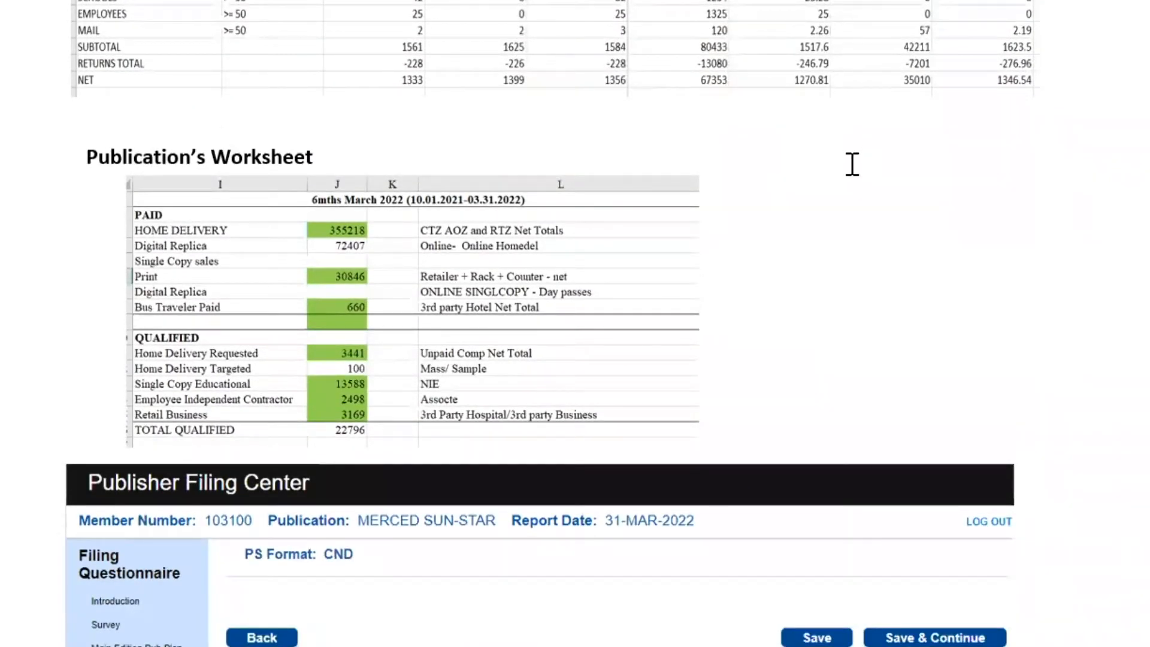
scroll(850, 165, "up", 3)
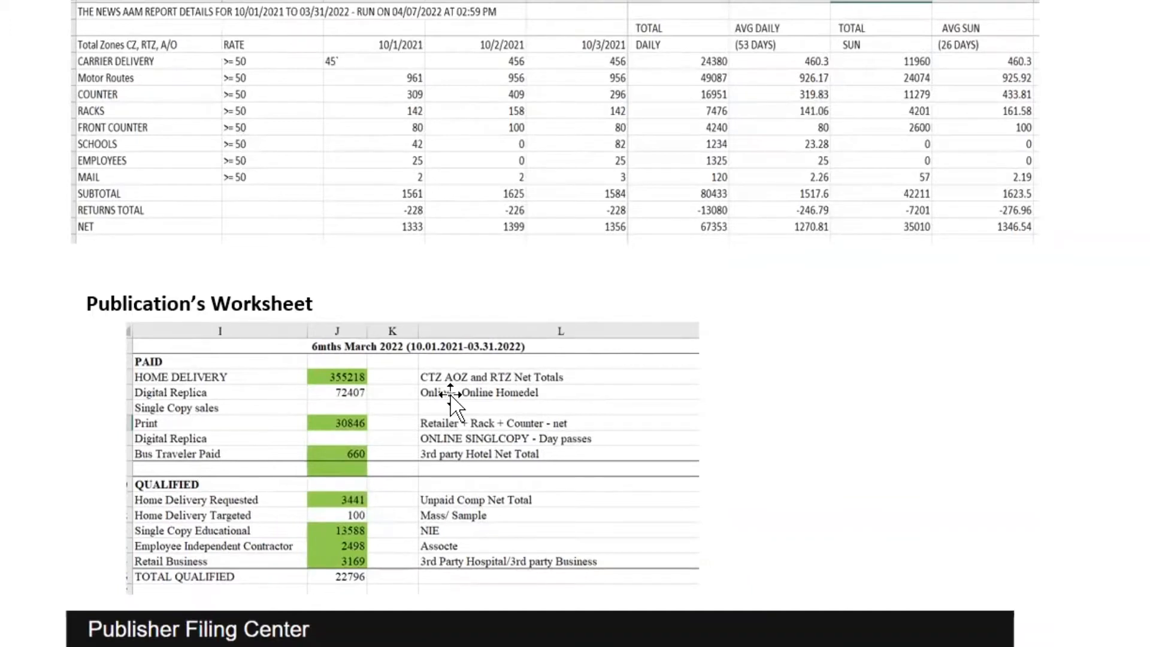
scroll(479, 373, "down", 1)
scroll(479, 374, "up", 1)
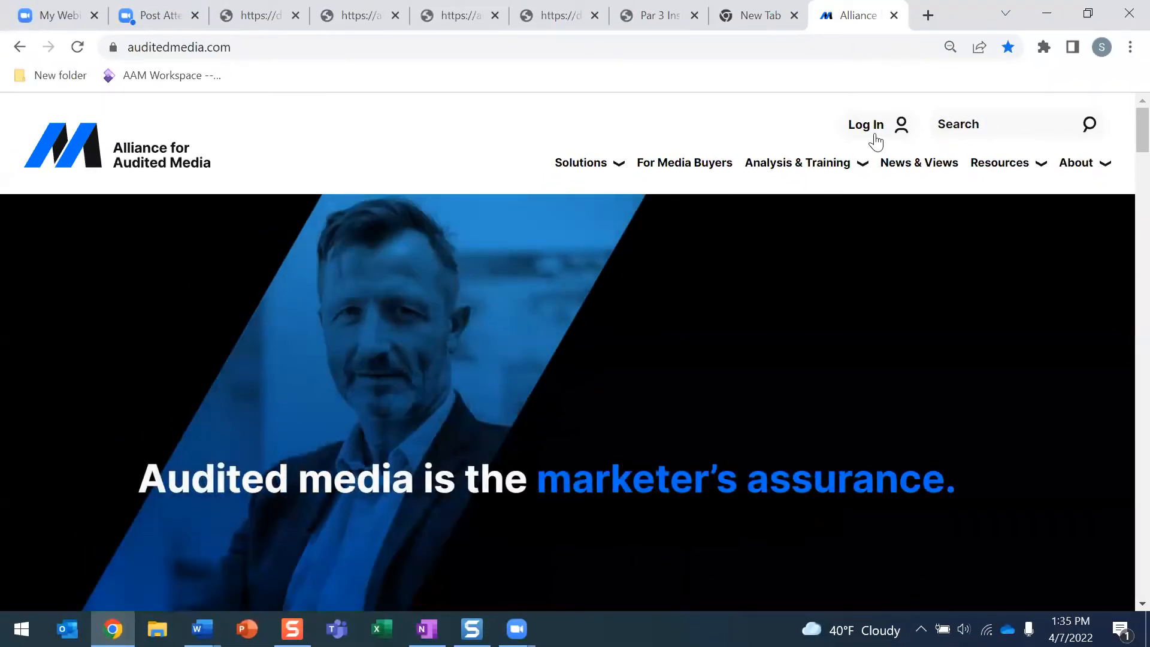
Open the AAM site's log-in options and go to the Publisher Filing Center log-in tab
left_click(873, 132)
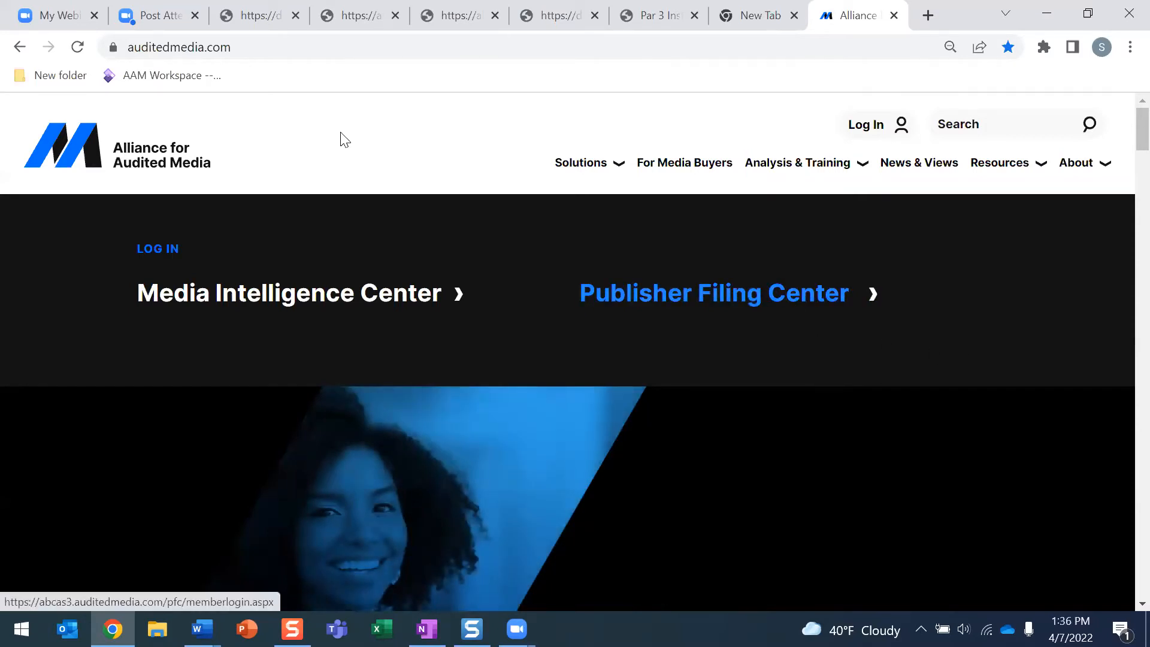
left_click(277, 17)
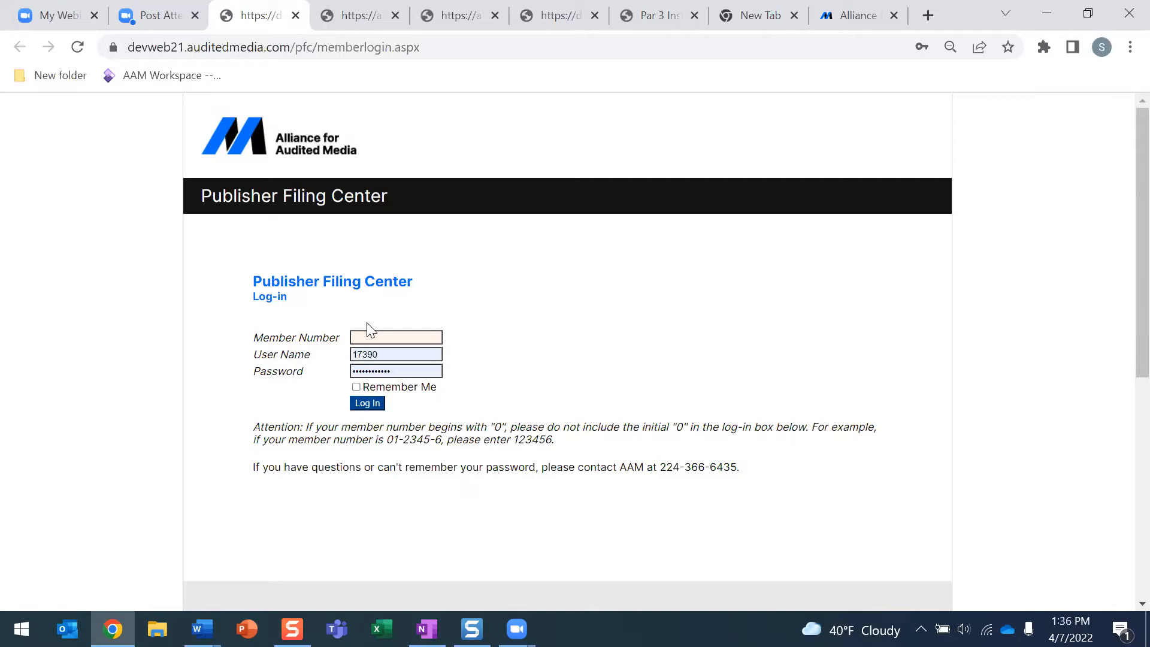
Log in with the saved member credentials and open the Tennessean filing for 31-MAR-2022
left_click(388, 338)
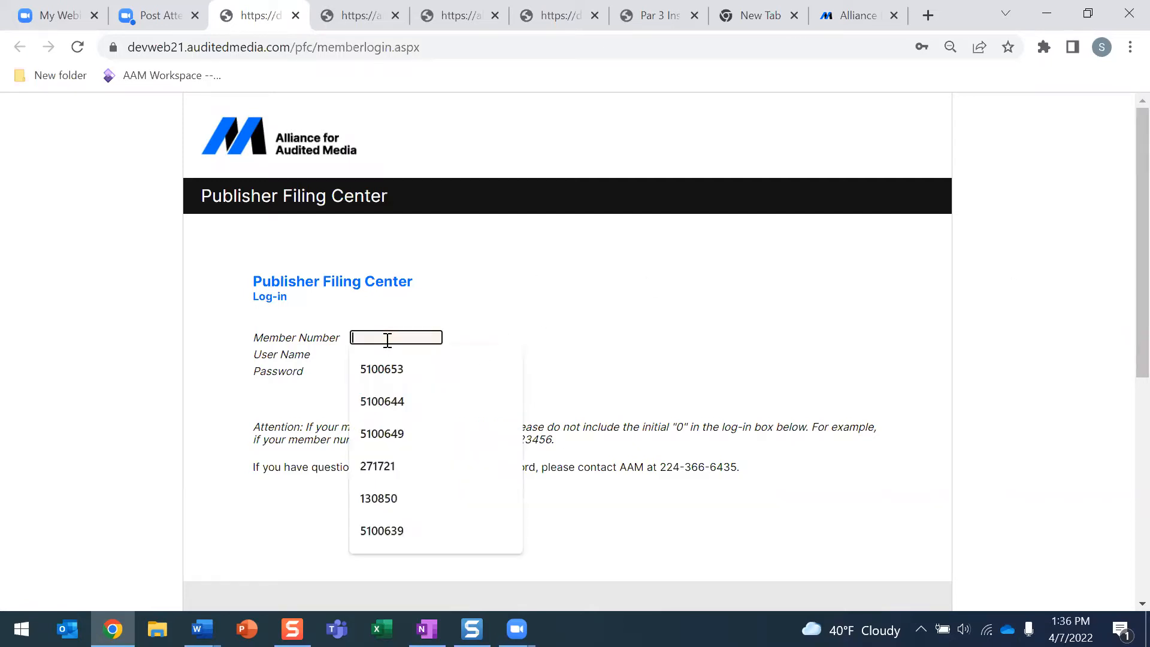
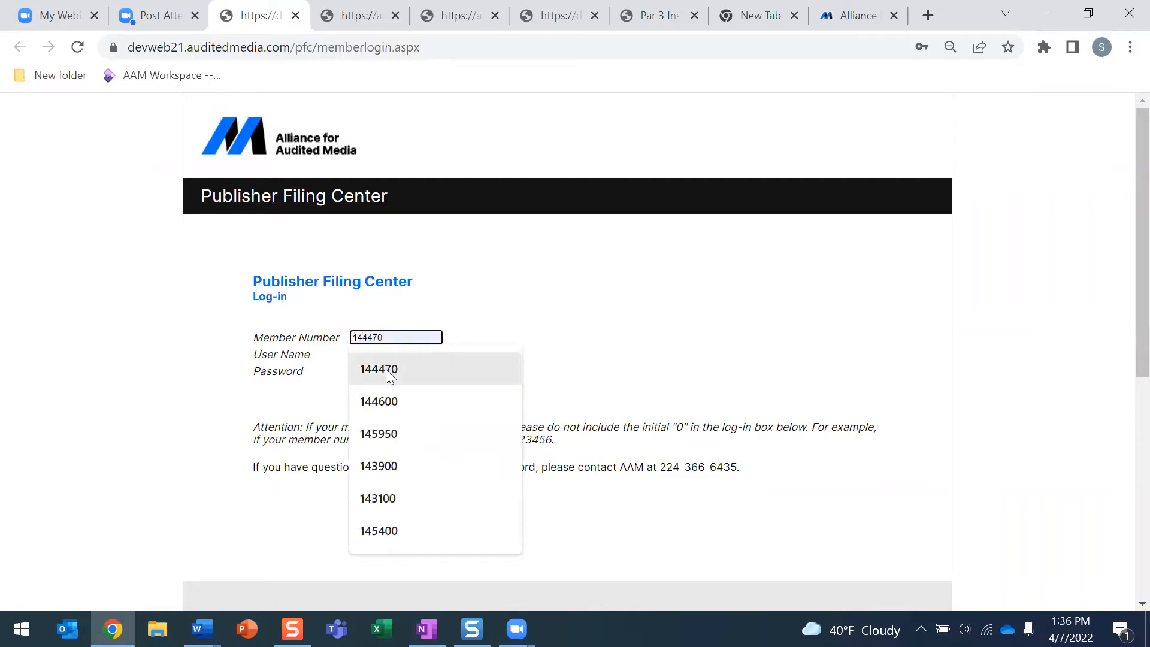
left_click(385, 369)
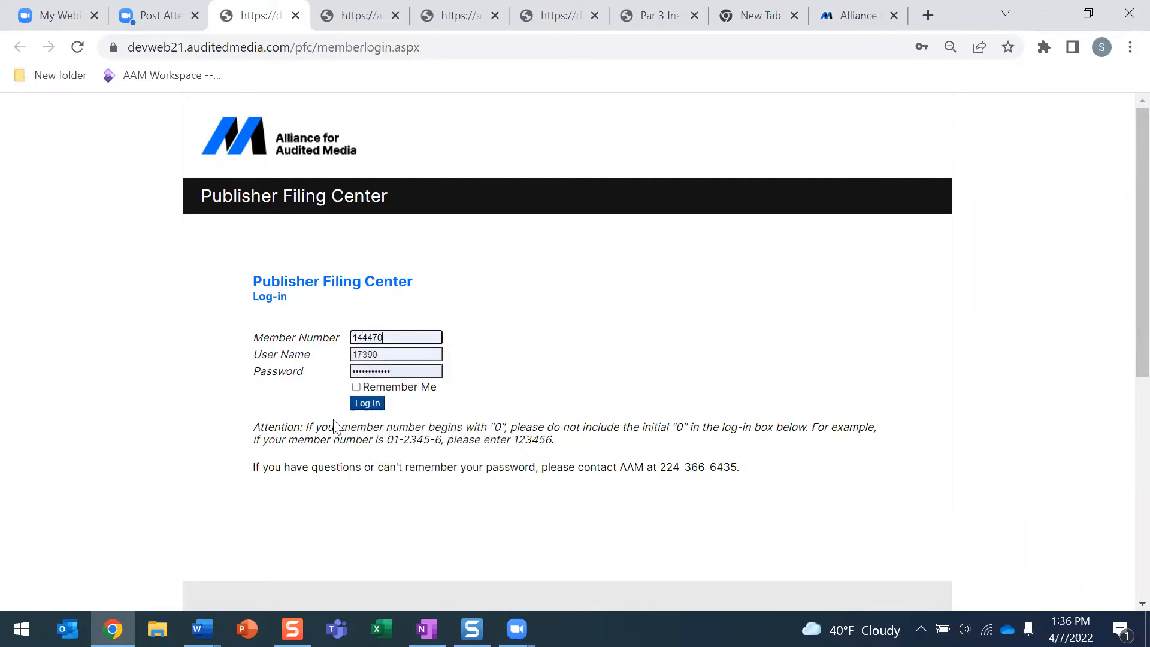
left_click(367, 406)
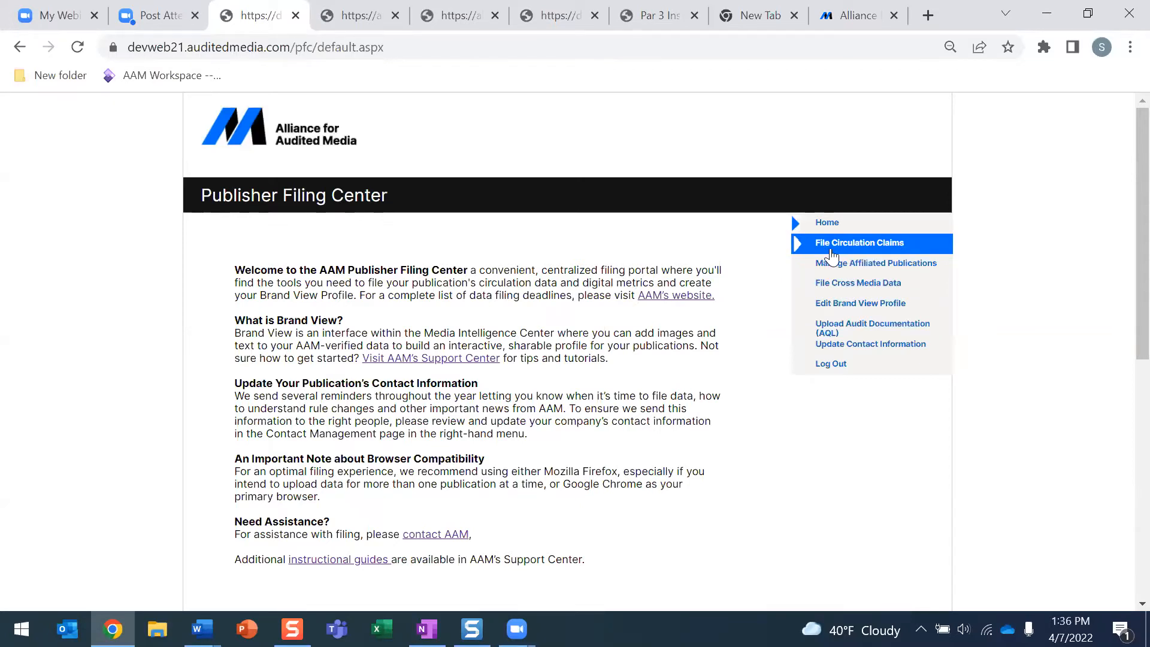
left_click(879, 256)
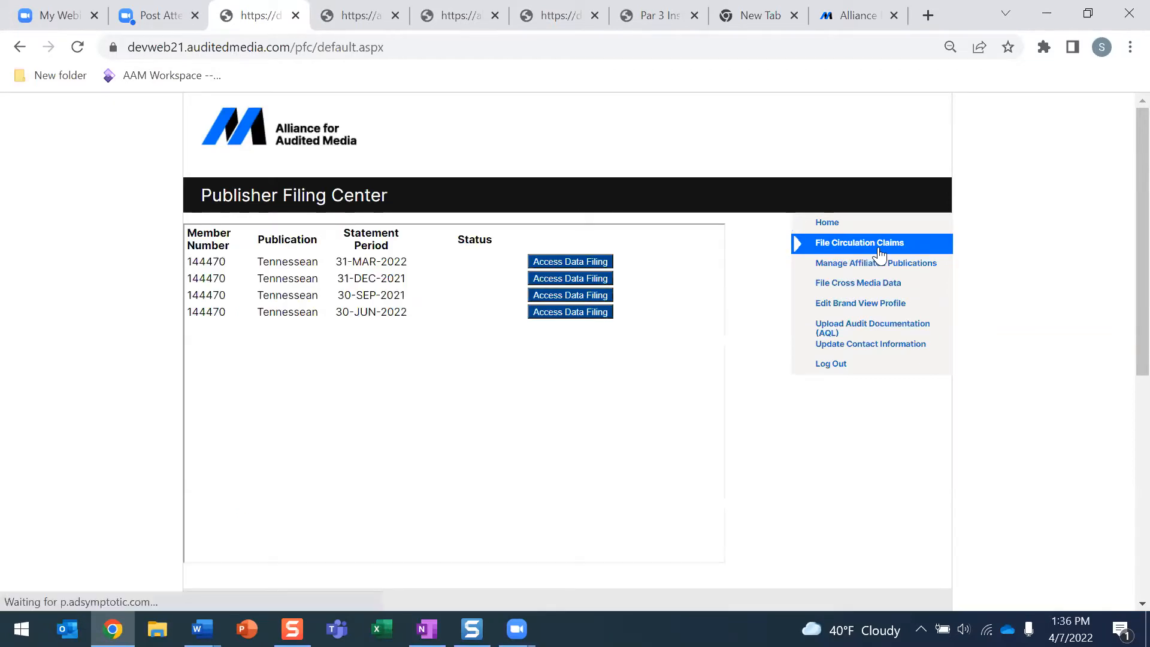
left_click(587, 263)
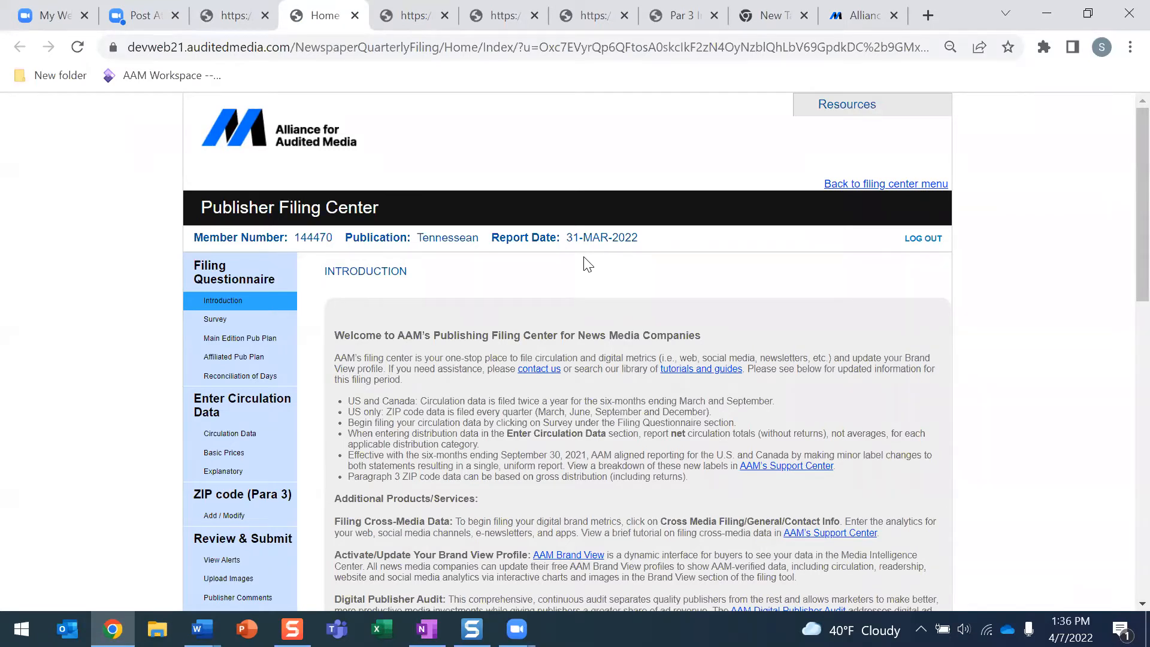
Open the Introduction page's 'tutorials and guides' link in a new tab
scroll(586, 277, "down", 3)
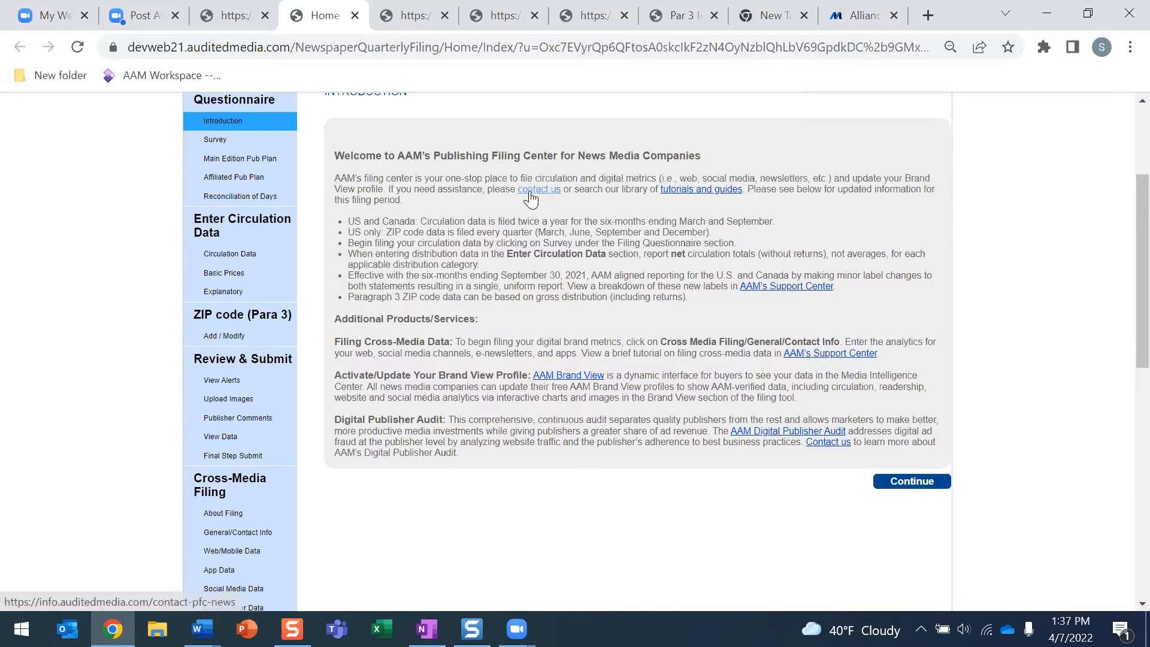
left_click(698, 191)
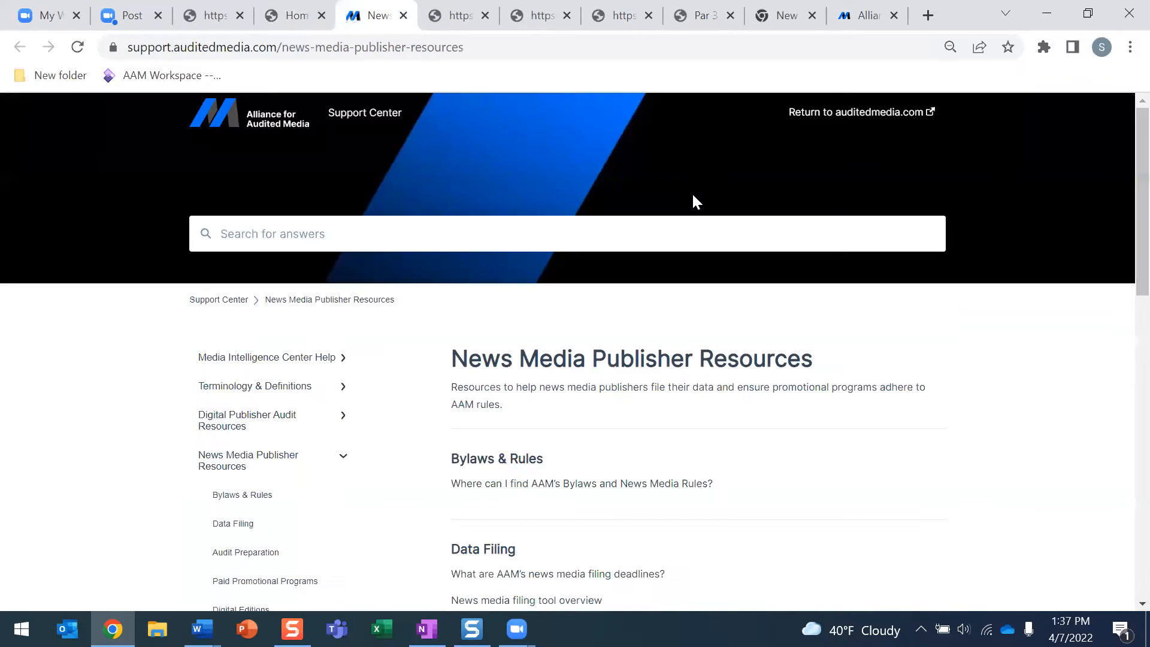
Open the News media filing tool overview article and read it, ending at Filing Due Dates
scroll(691, 198, "down", 2)
scroll(695, 202, "up", 1)
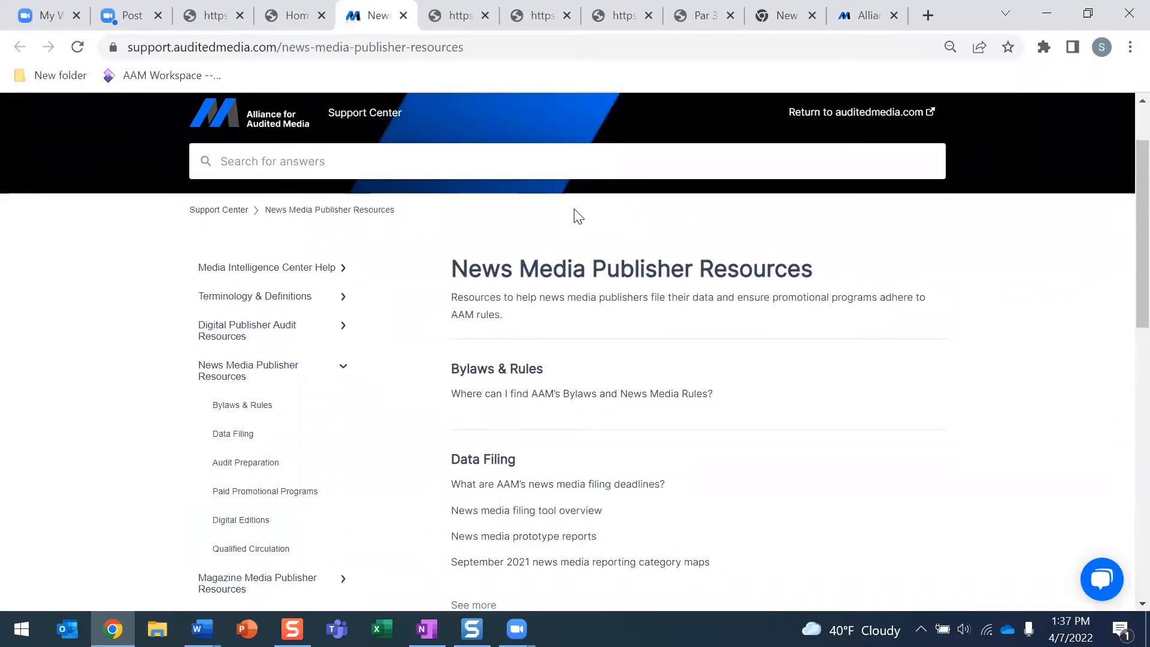
scroll(576, 215, "down", 3)
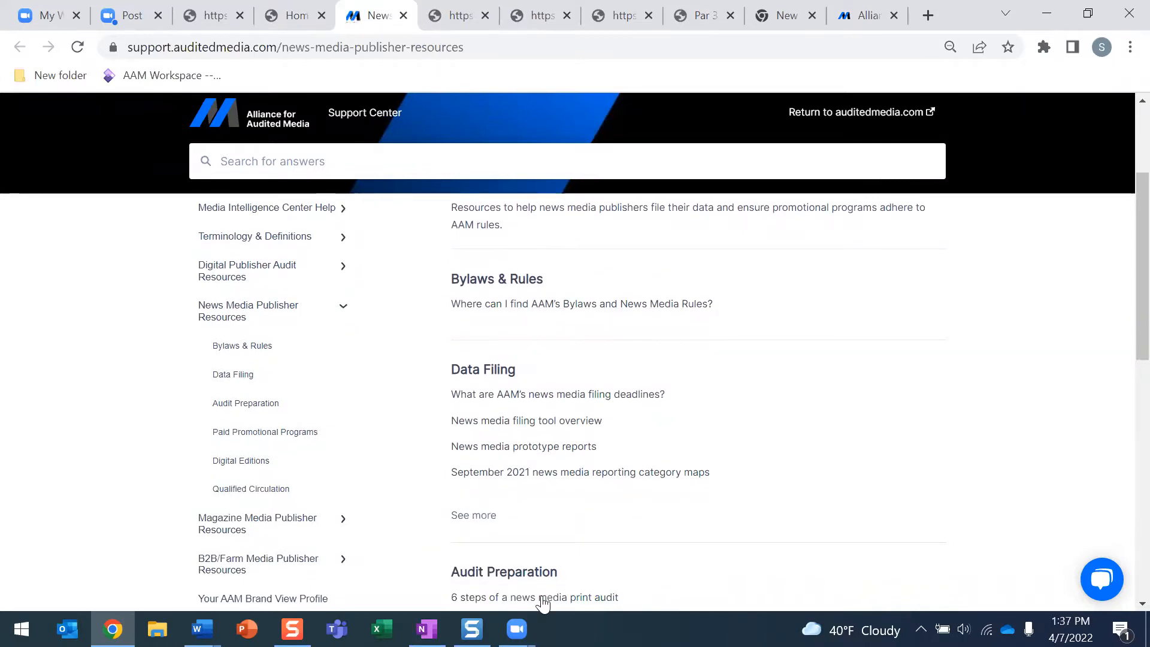
left_click(471, 431)
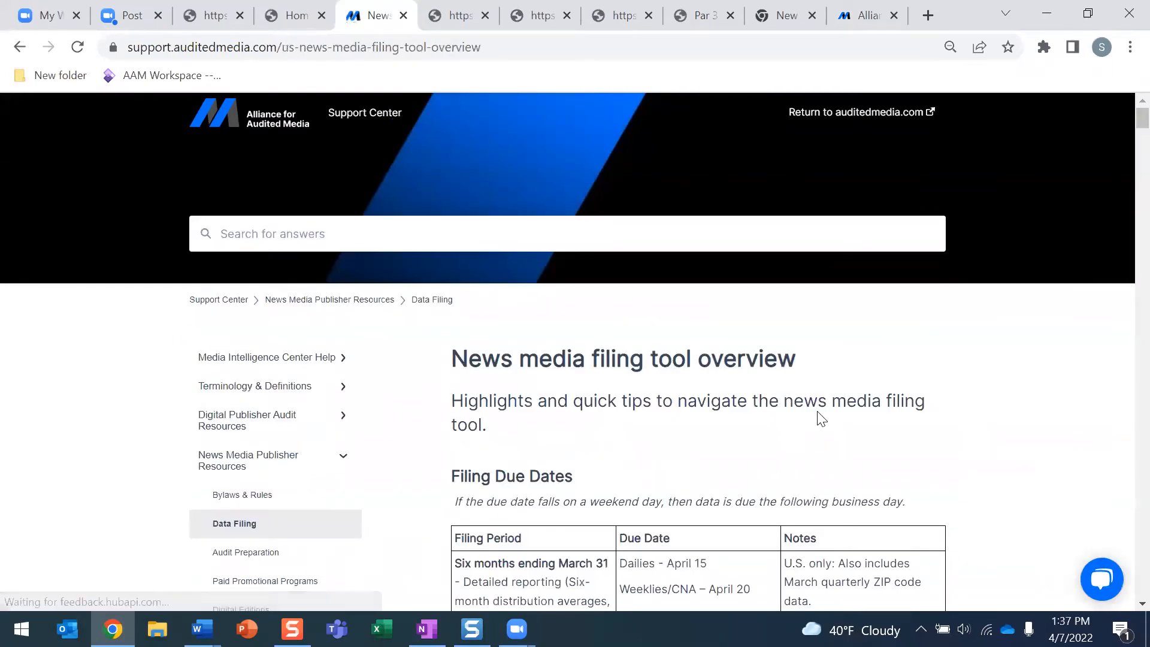
scroll(816, 415, "down", 6)
scroll(818, 412, "down", 15)
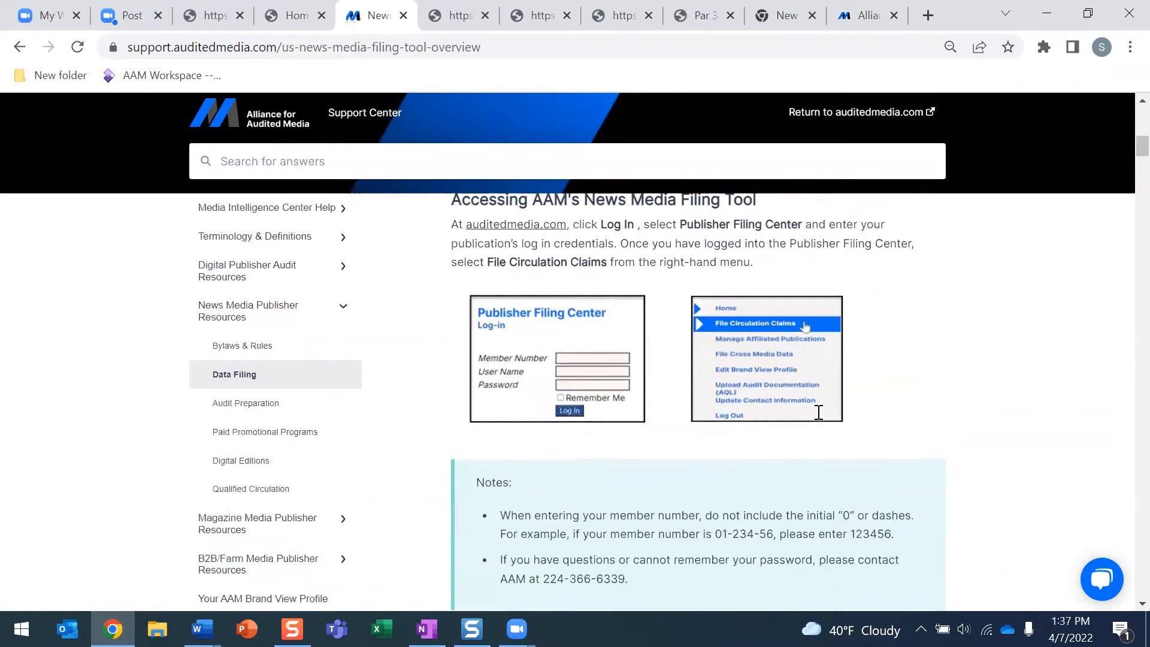
scroll(818, 412, "down", 9)
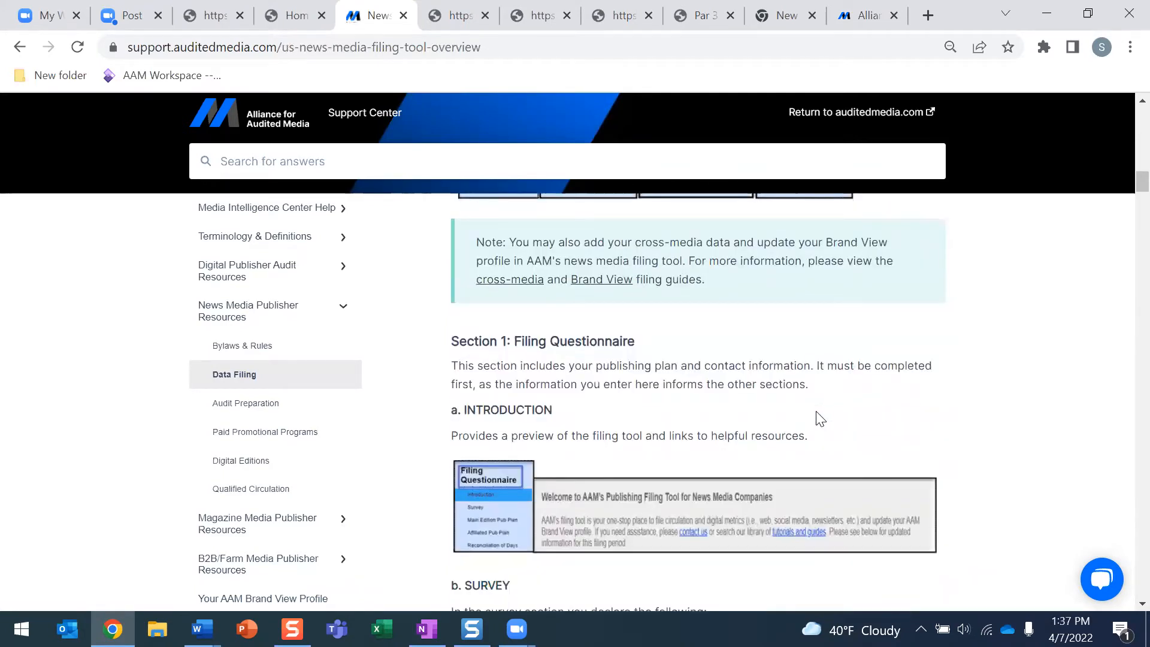
scroll(821, 419, "down", 3)
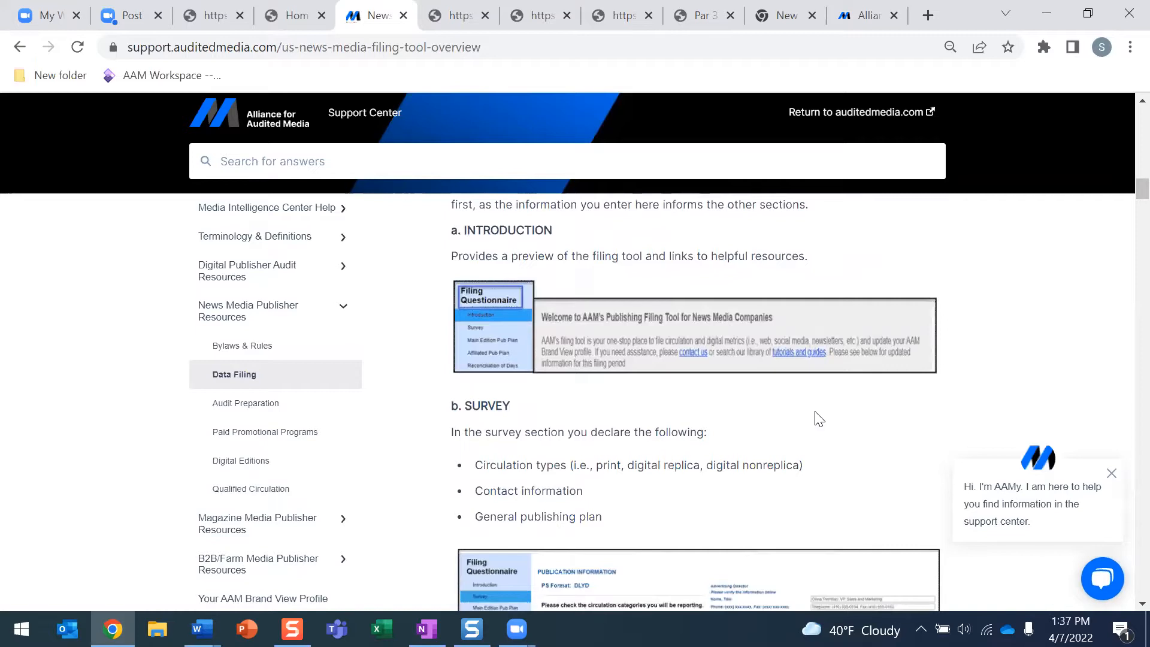
scroll(818, 418, "up", 20)
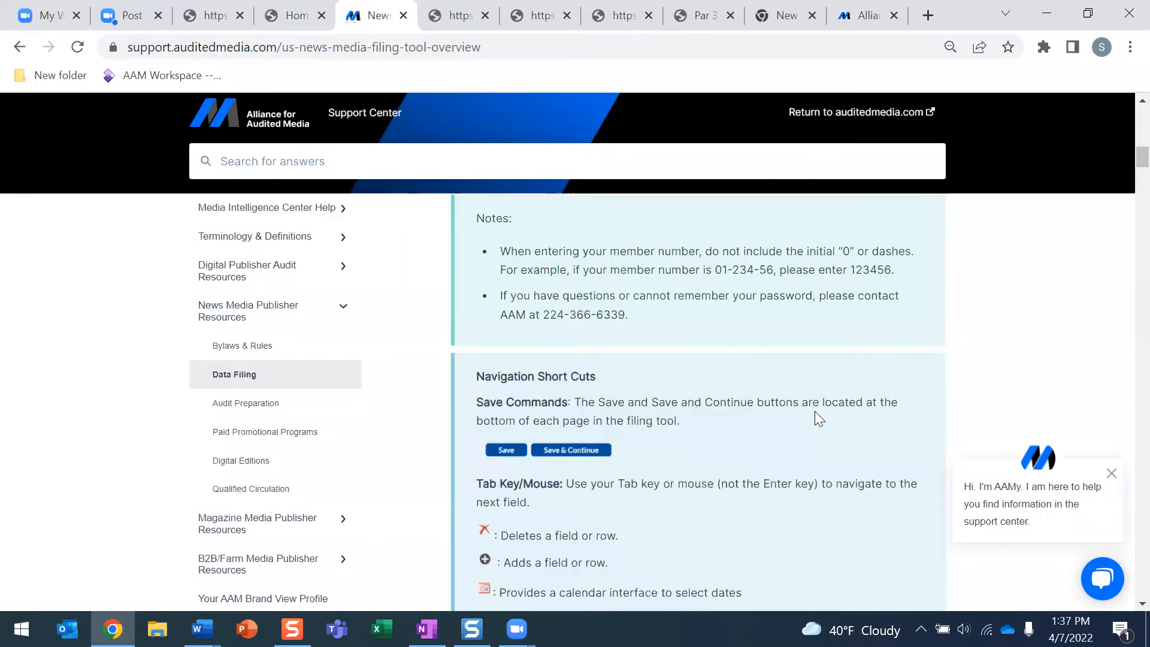
scroll(816, 417, "up", 6)
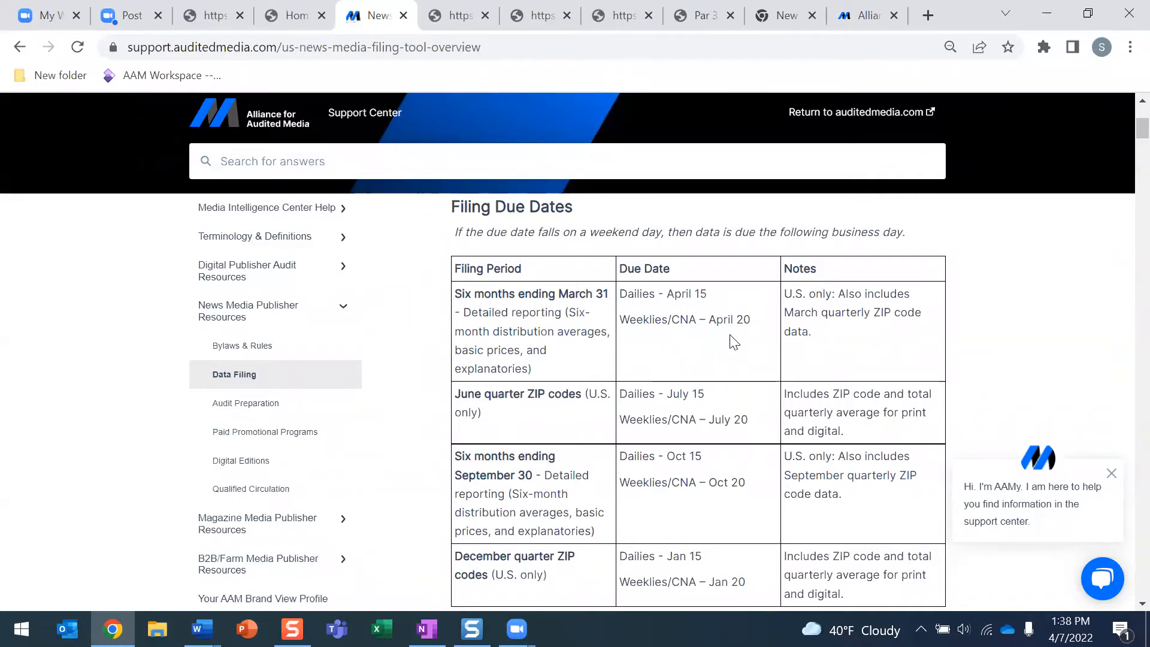
Back in the filing center, browse the sidebar sections and open the Filing Questionnaire's Survey
left_click(292, 16)
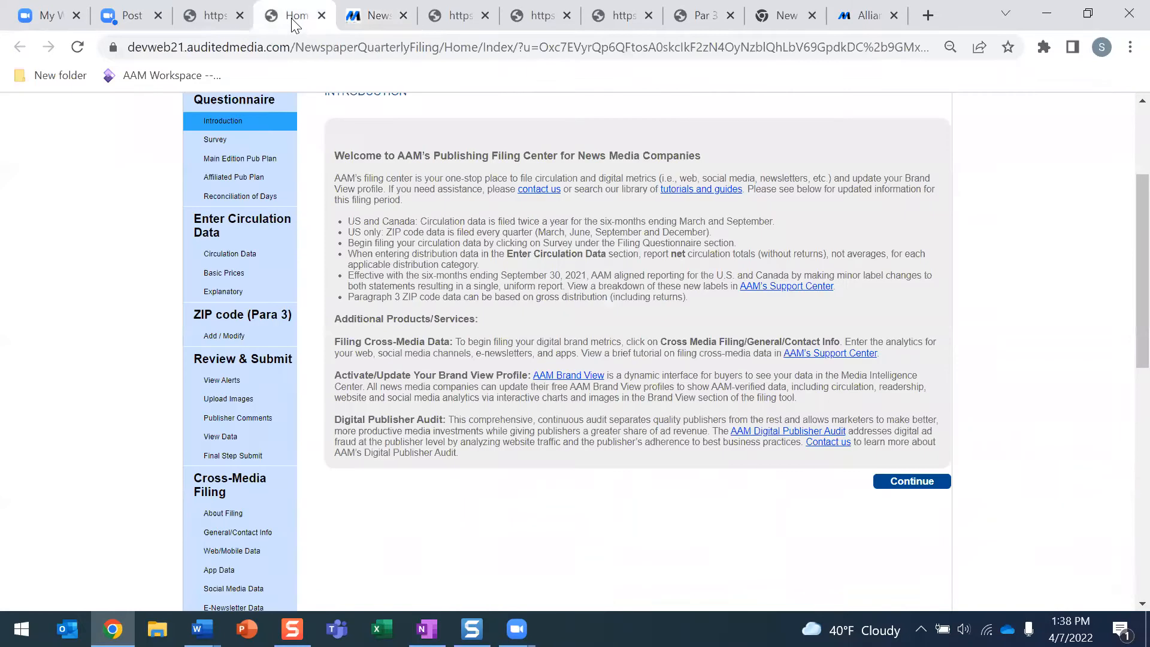
scroll(429, 260, "up", 1)
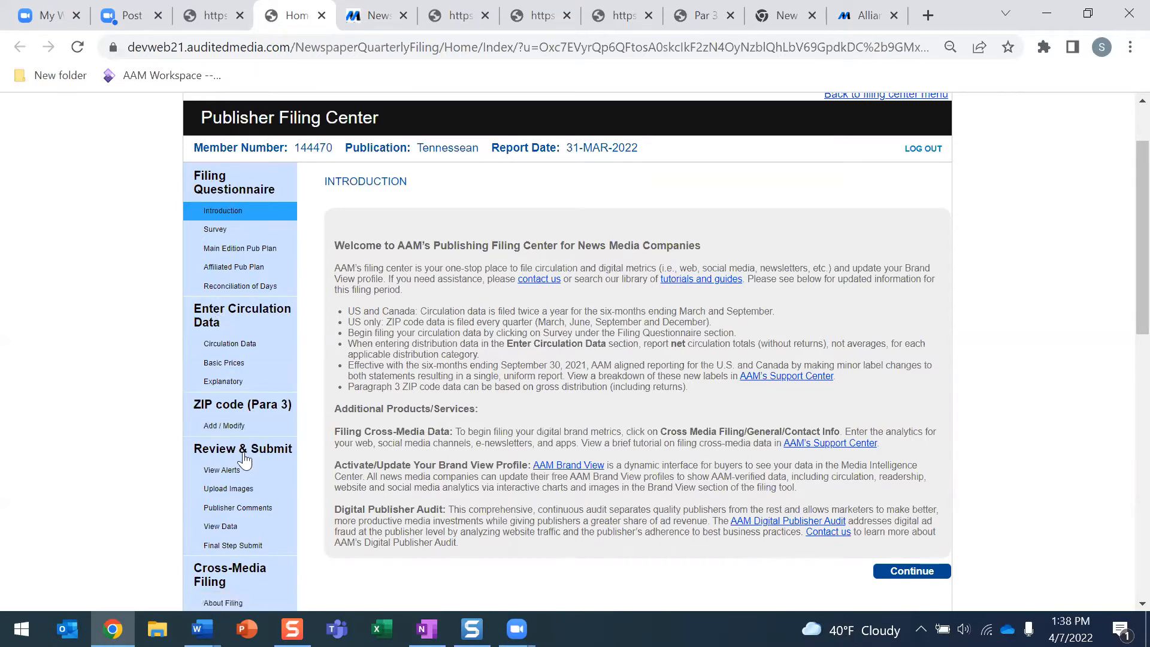
scroll(245, 458, "down", 3)
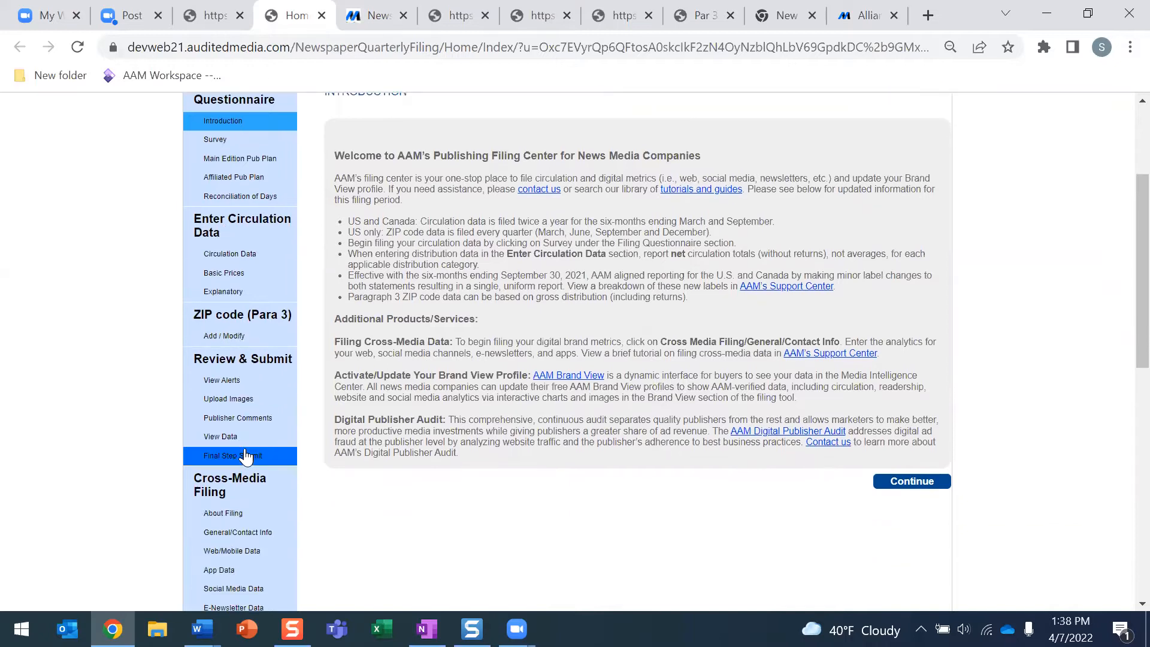
scroll(329, 444, "down", 1)
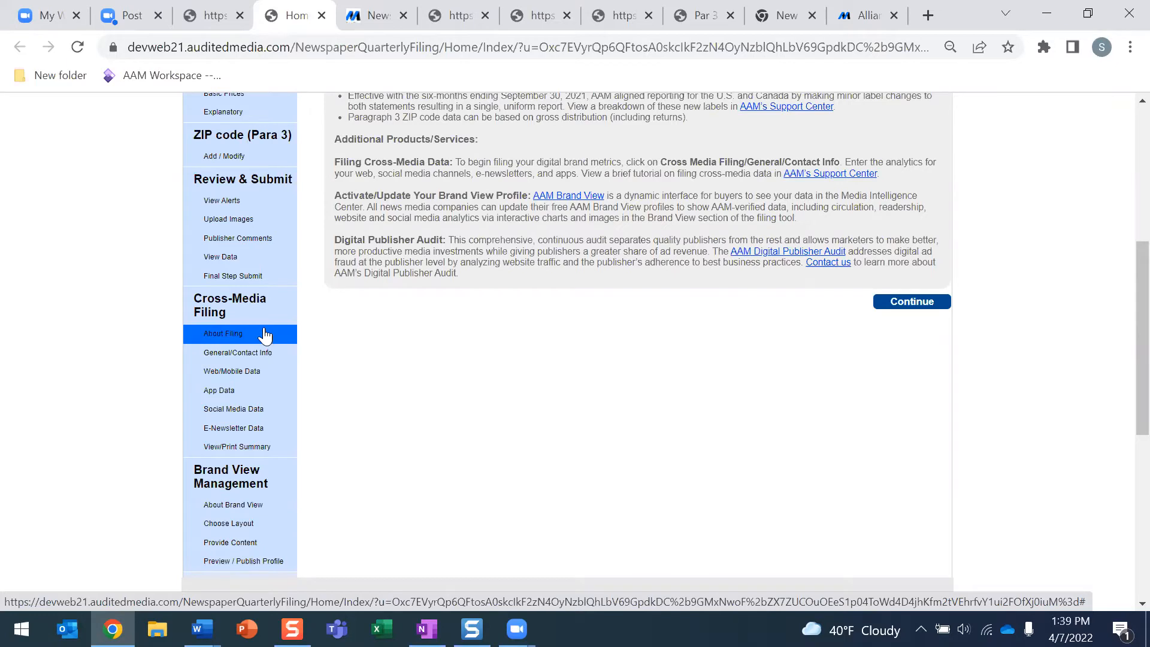
scroll(272, 353, "down", 1)
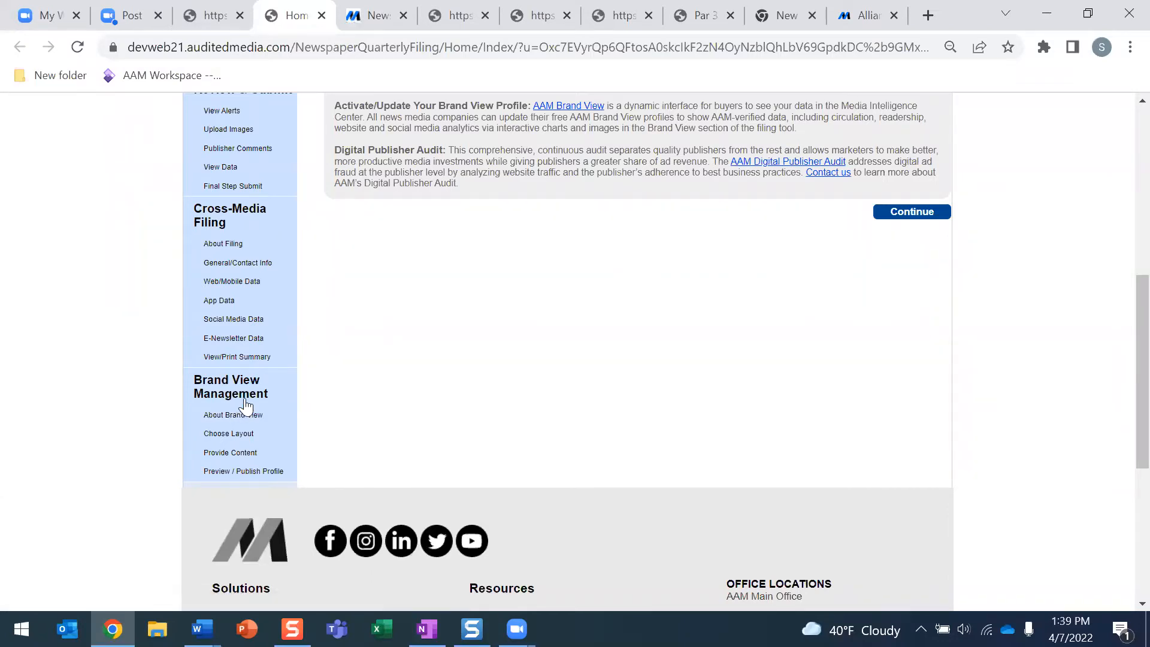
scroll(327, 386, "up", 6)
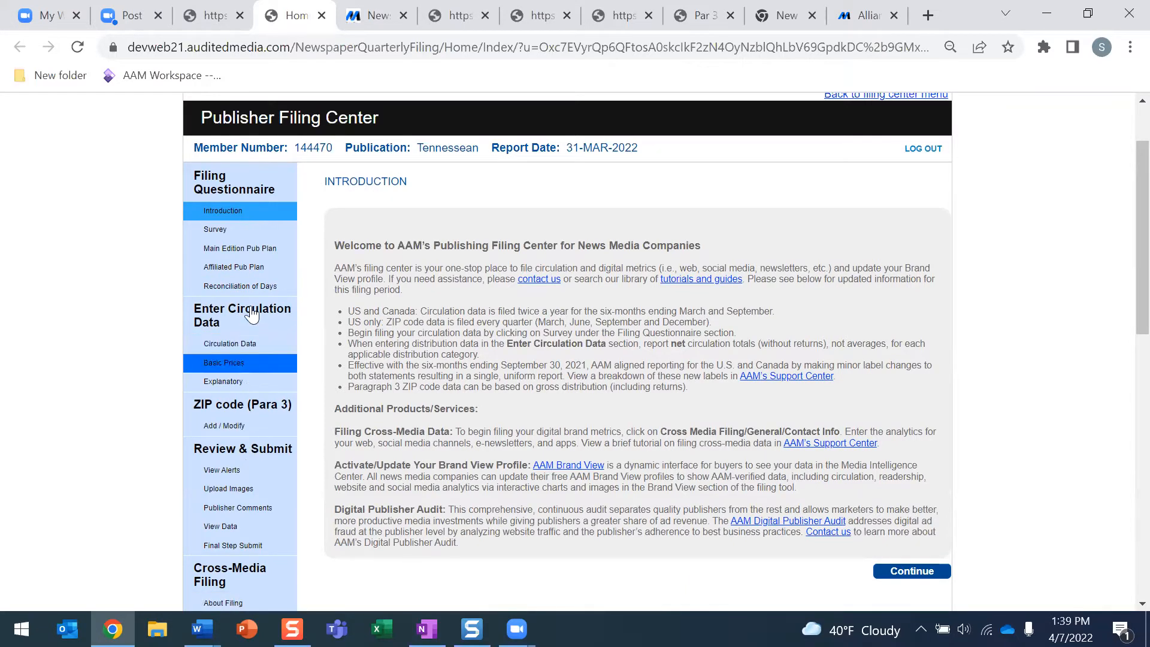
left_click(228, 239)
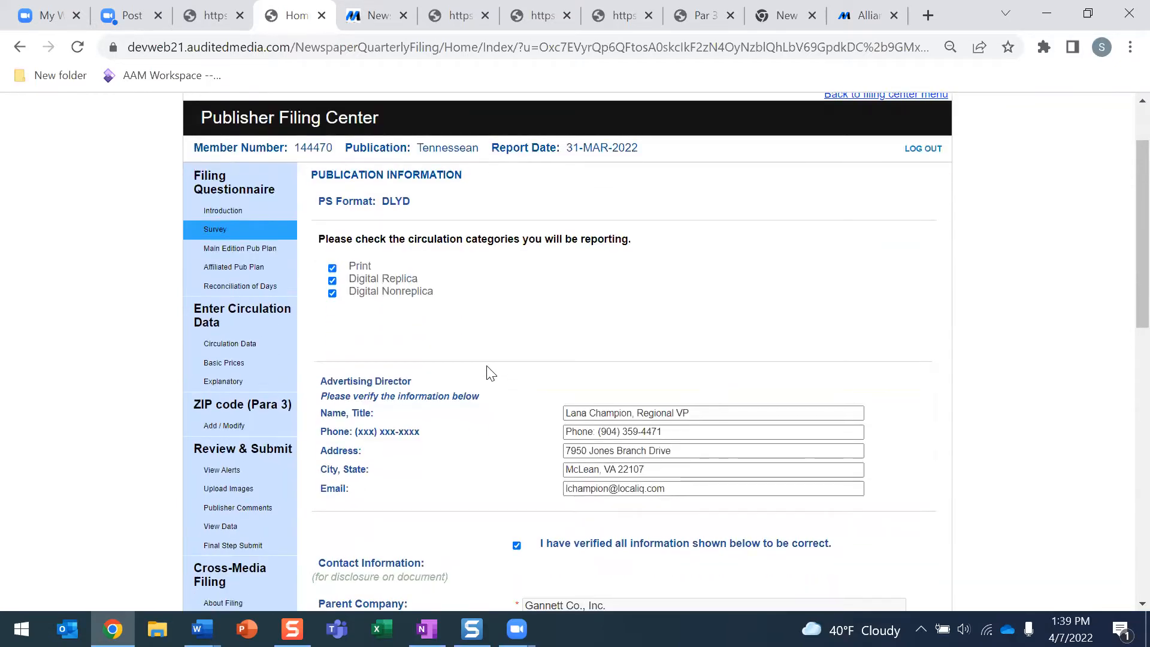
Review the Survey's contact details and bring up Word's two open document thumbnails
scroll(489, 372, "down", 2)
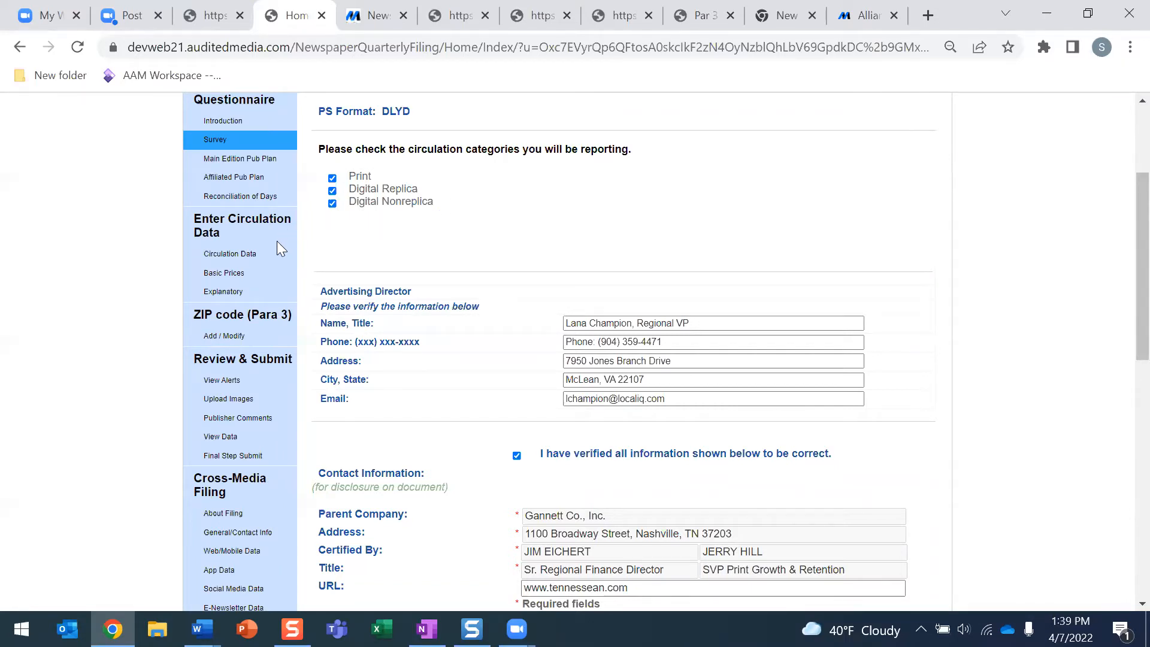
left_click(202, 629)
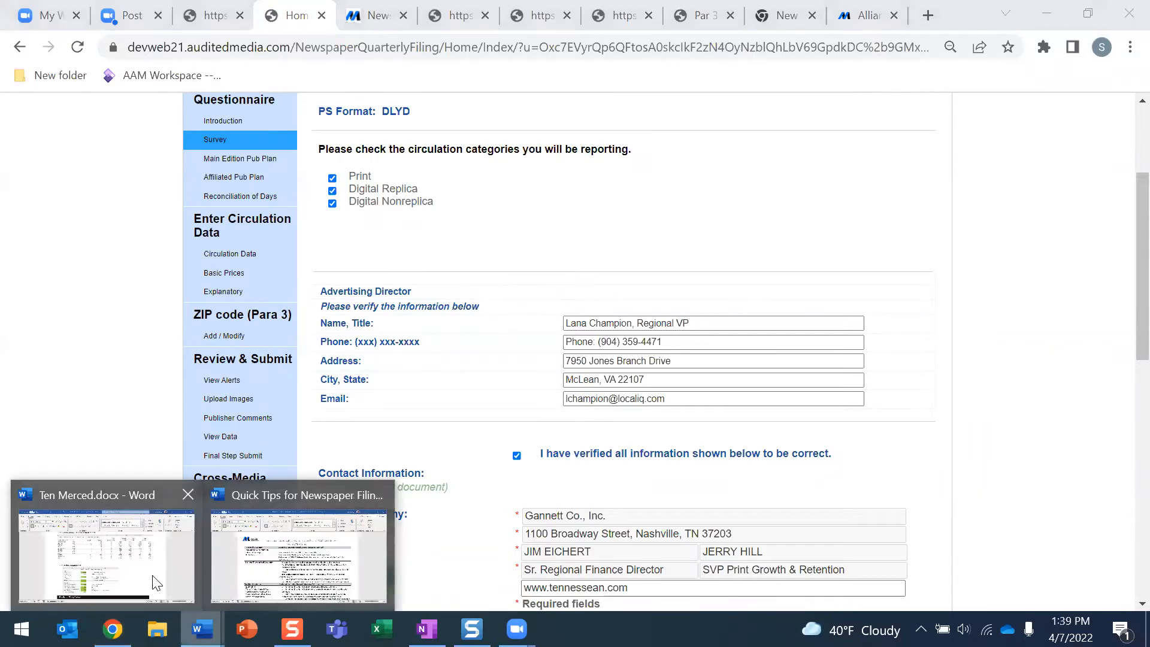
Check the top of the Ten Merced.docx circulation report, then return to the Survey page
left_click(157, 582)
scroll(756, 362, "up", 15)
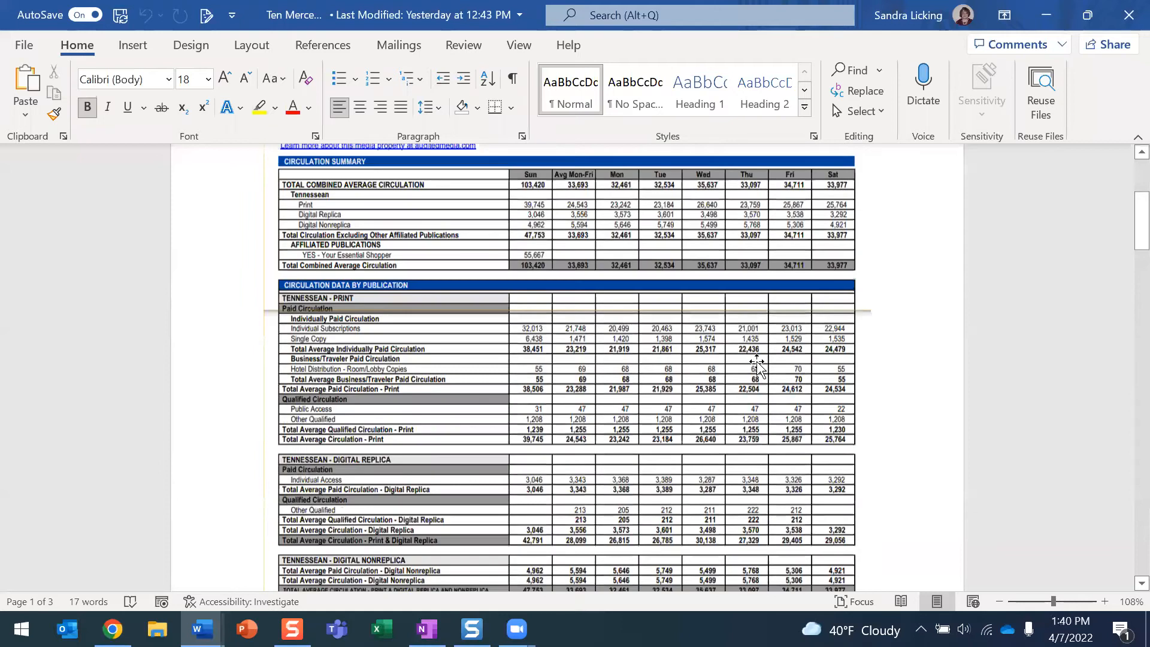
scroll(756, 362, "up", 3)
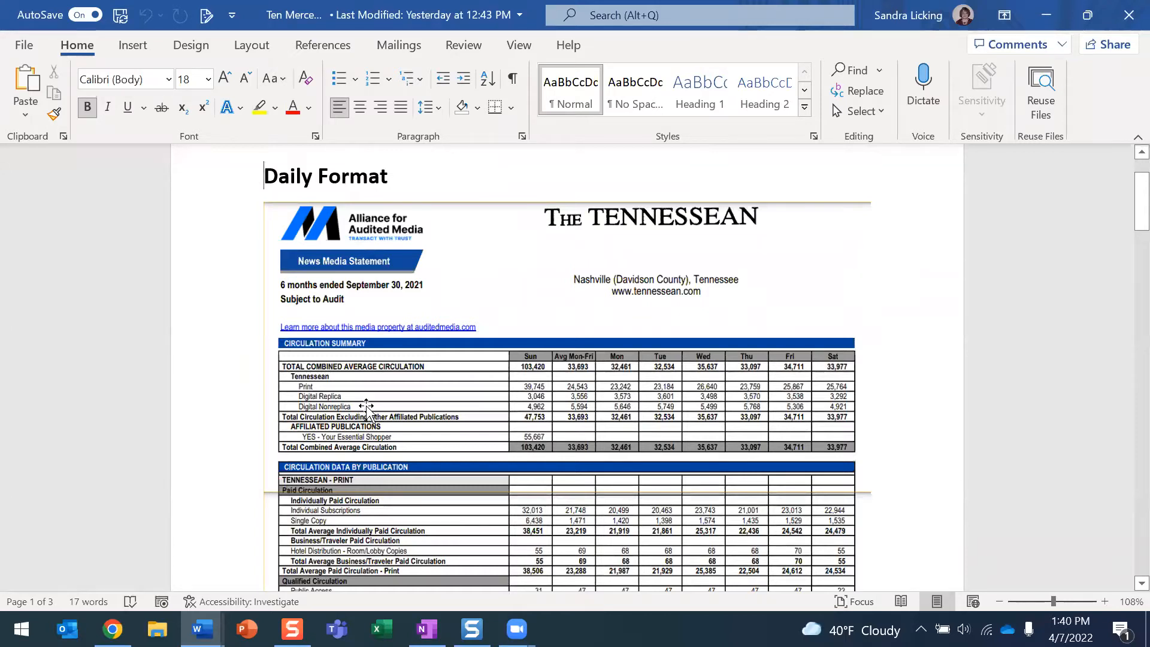
key("alt+Tab")
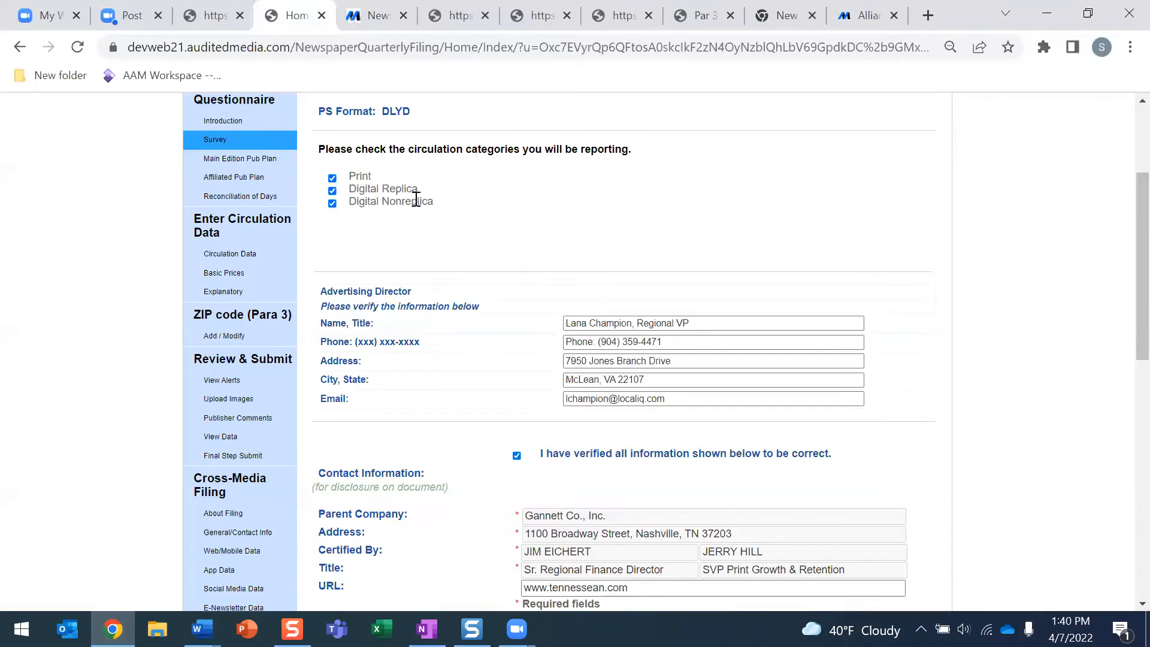
scroll(416, 200, "up", 1)
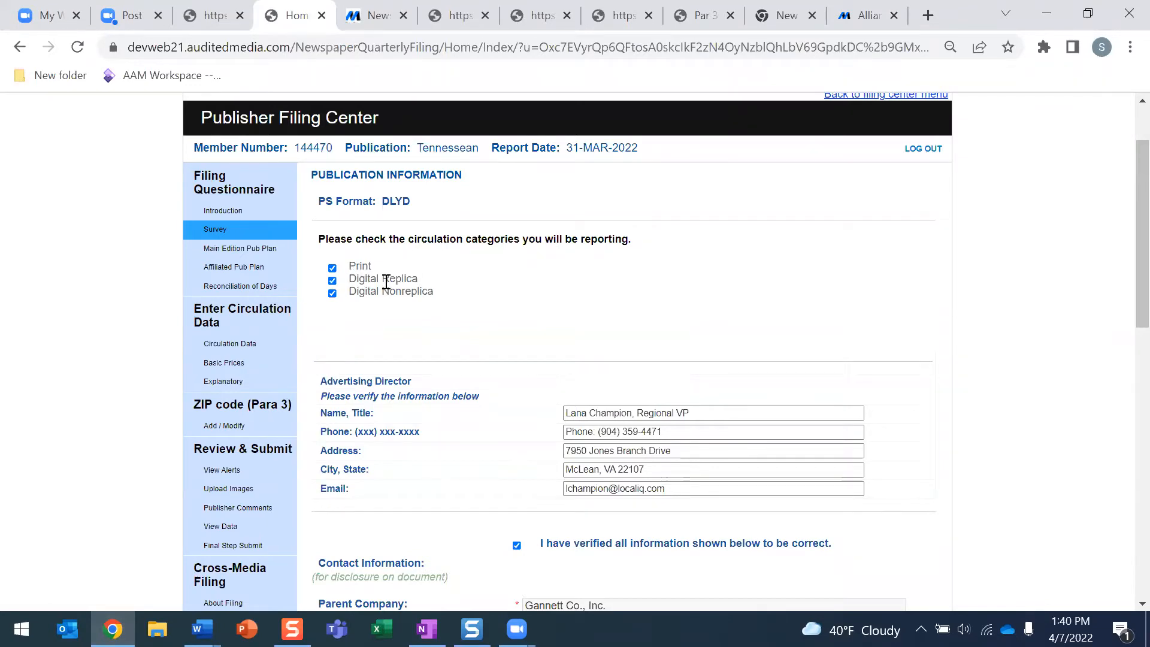
left_click(331, 293)
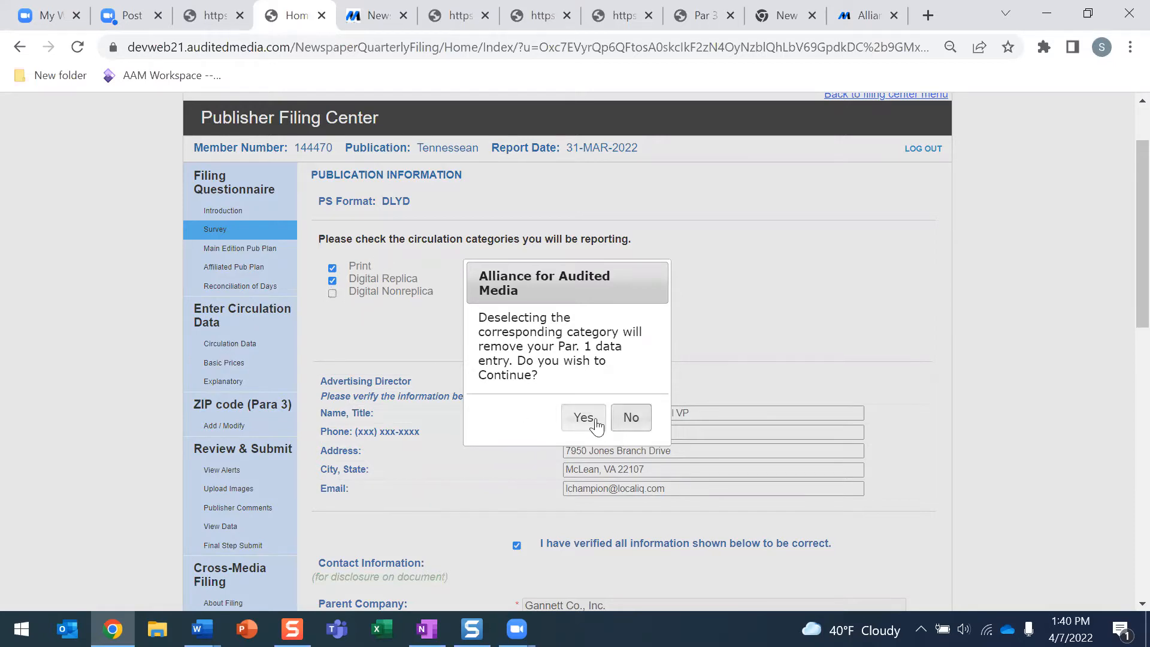
left_click(633, 417)
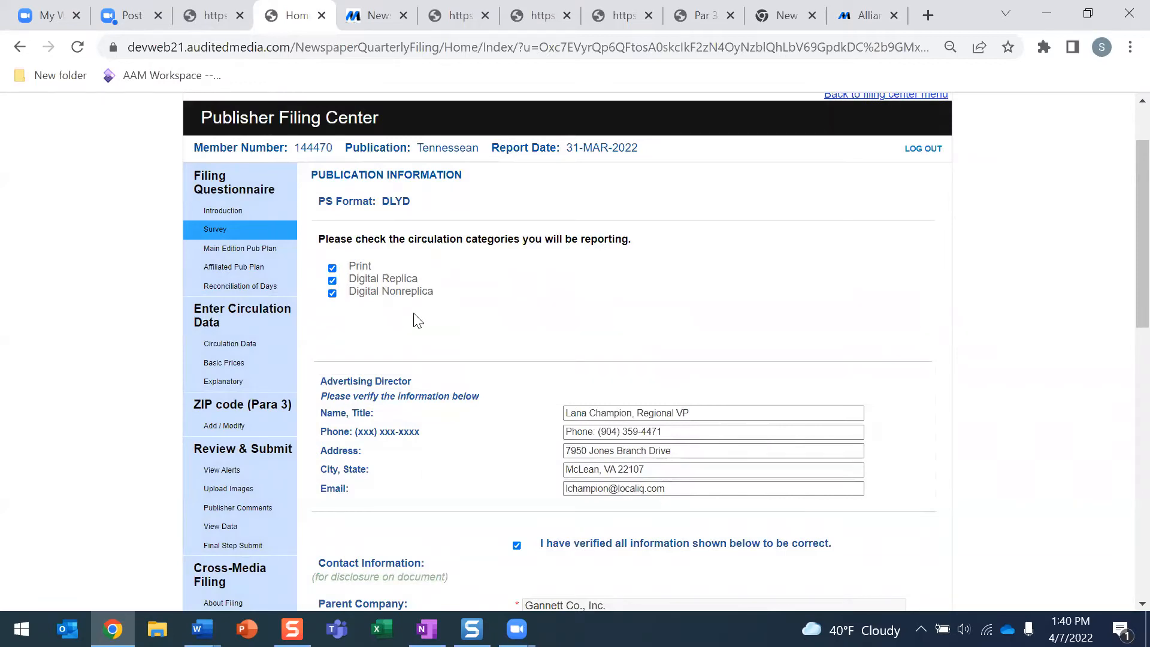
scroll(419, 322, "down", 3)
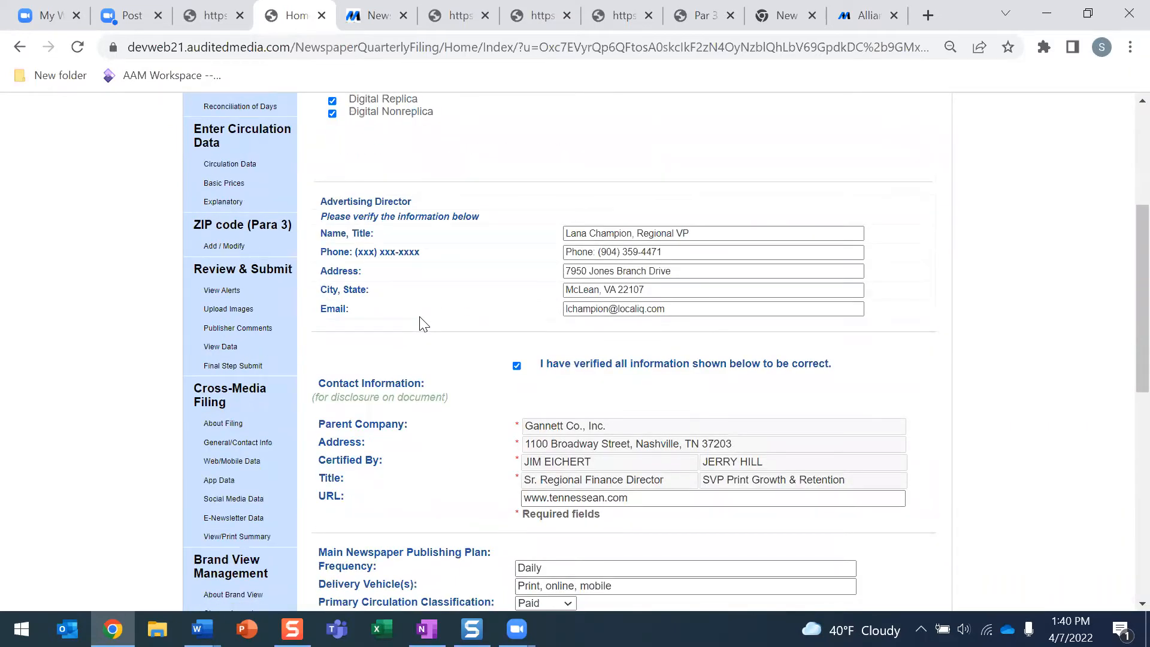
scroll(423, 264, "down", 3)
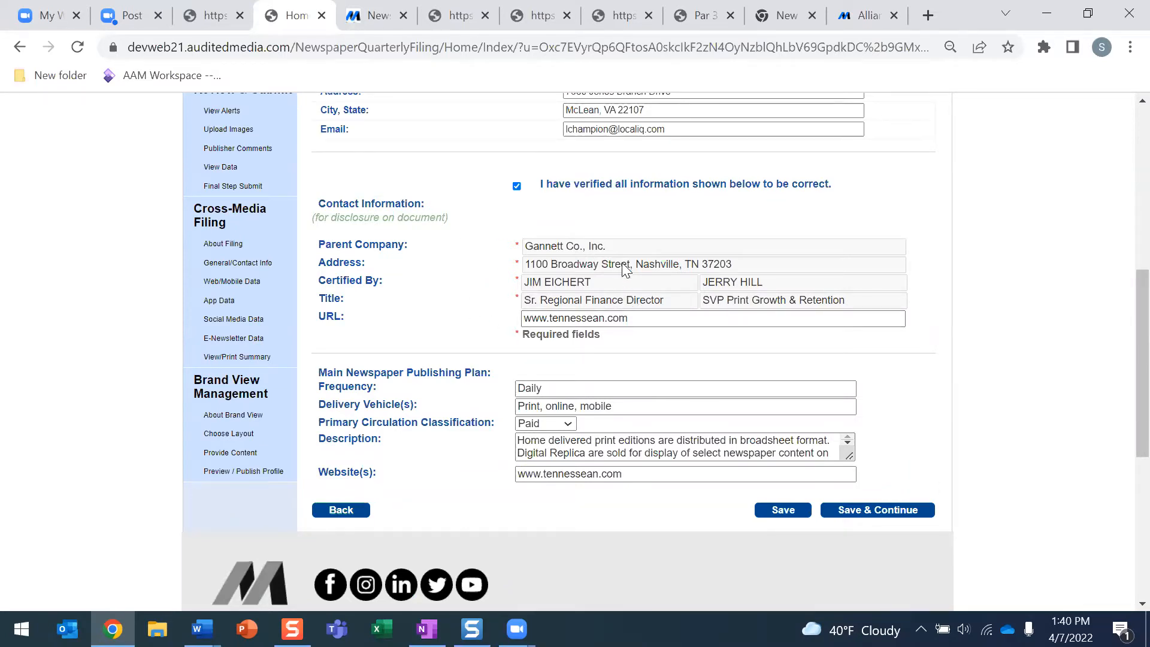
After the verification warning, re-mark the contact information as verified and save the Survey
left_click_drag(608, 242, 527, 245)
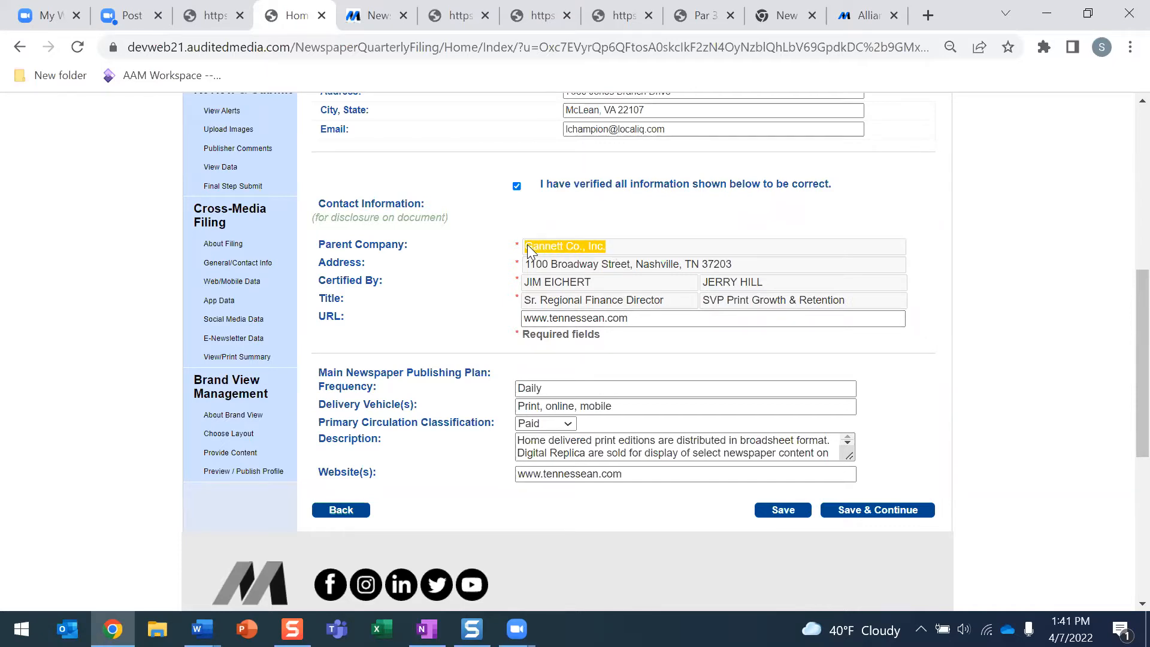
left_click(516, 185)
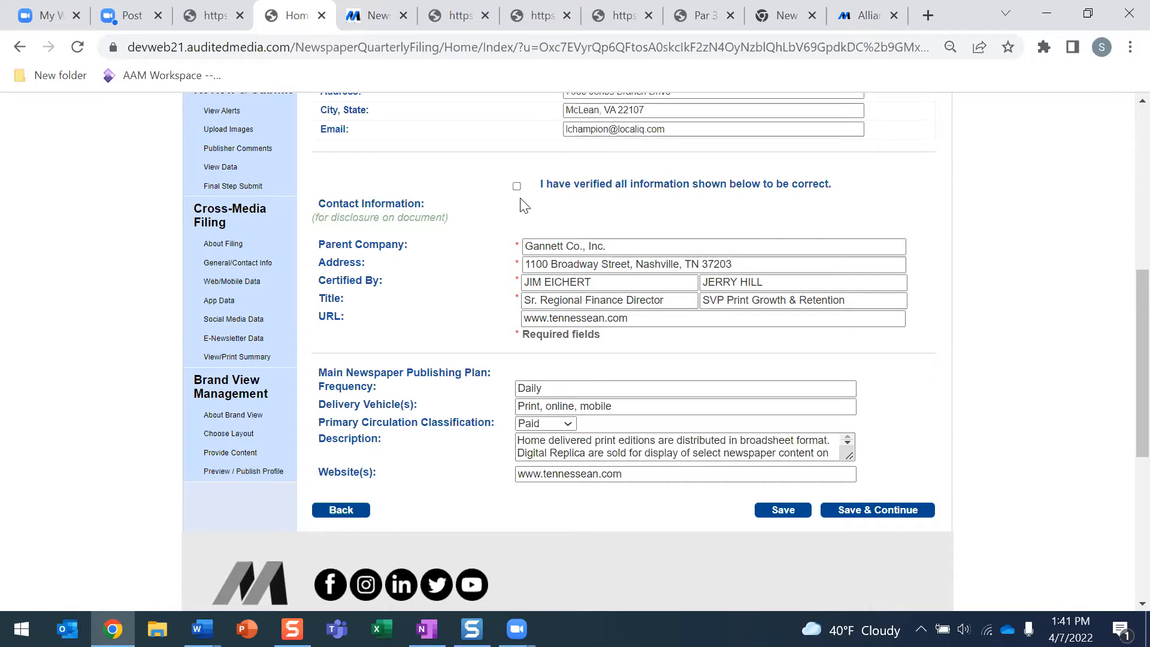
left_click(775, 512)
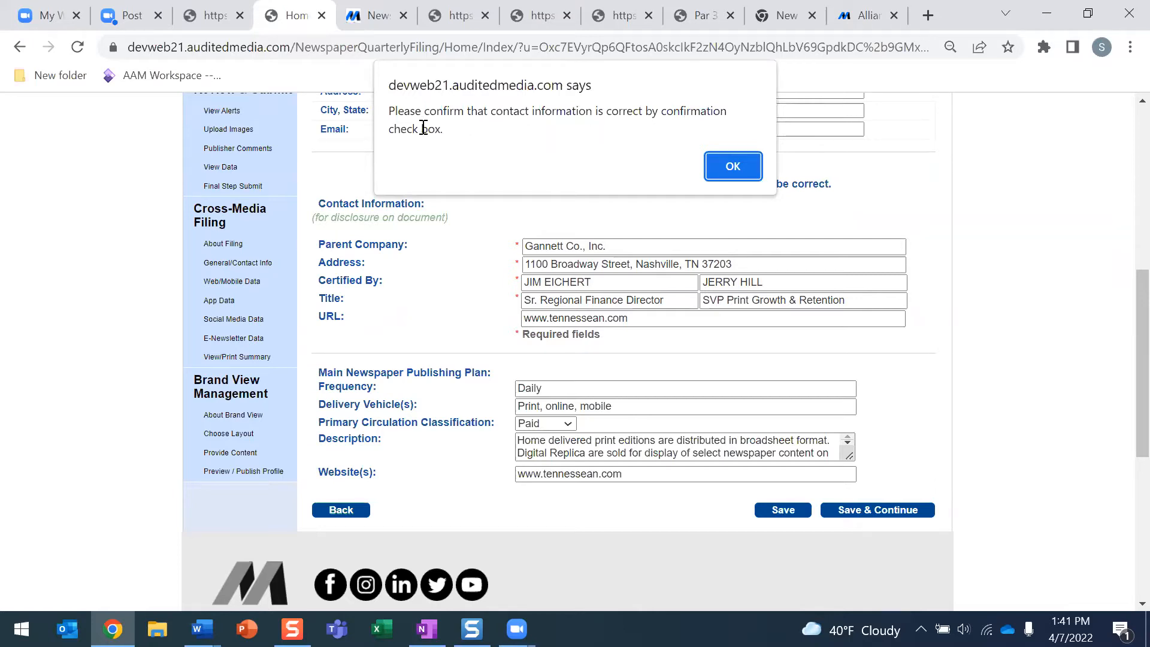
left_click(733, 167)
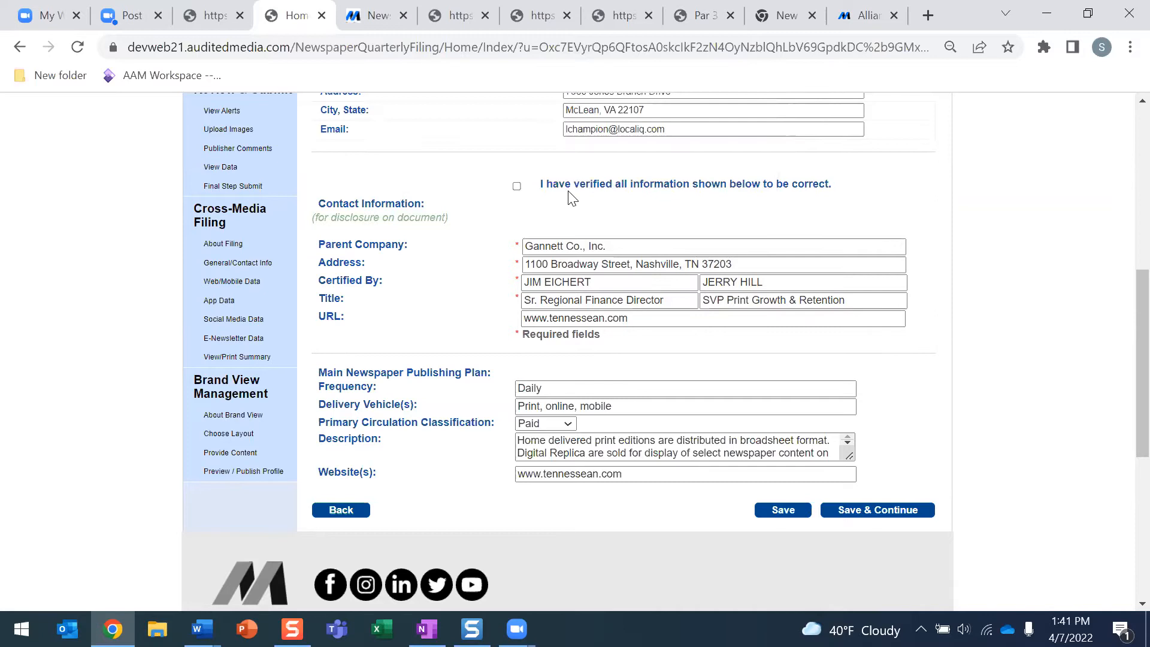
left_click(516, 186)
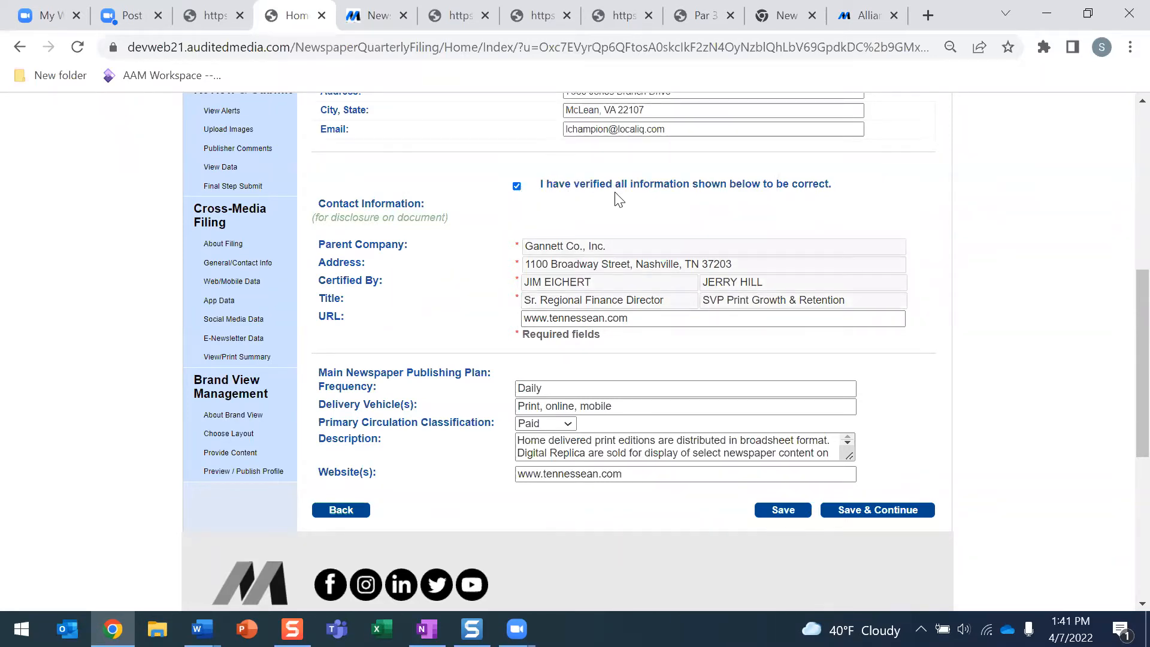
left_click(790, 510)
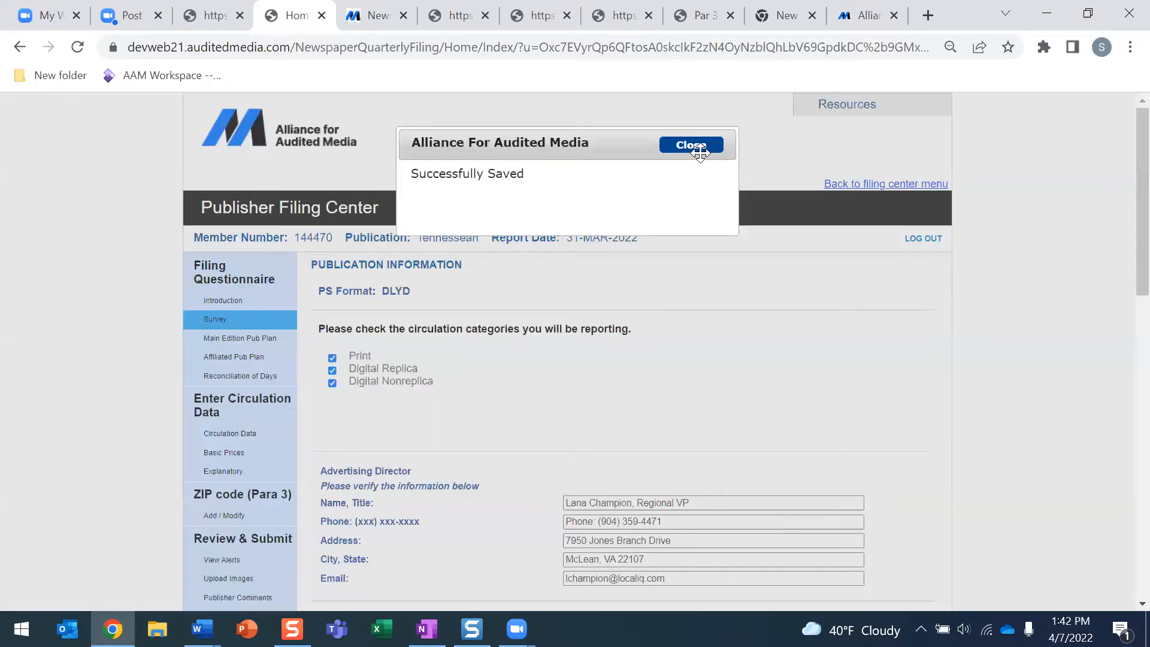
Dismiss the Successfully Saved message and Save & Continue to the Main Edition Pub Plan
left_click(691, 145)
scroll(767, 372, "down", 8)
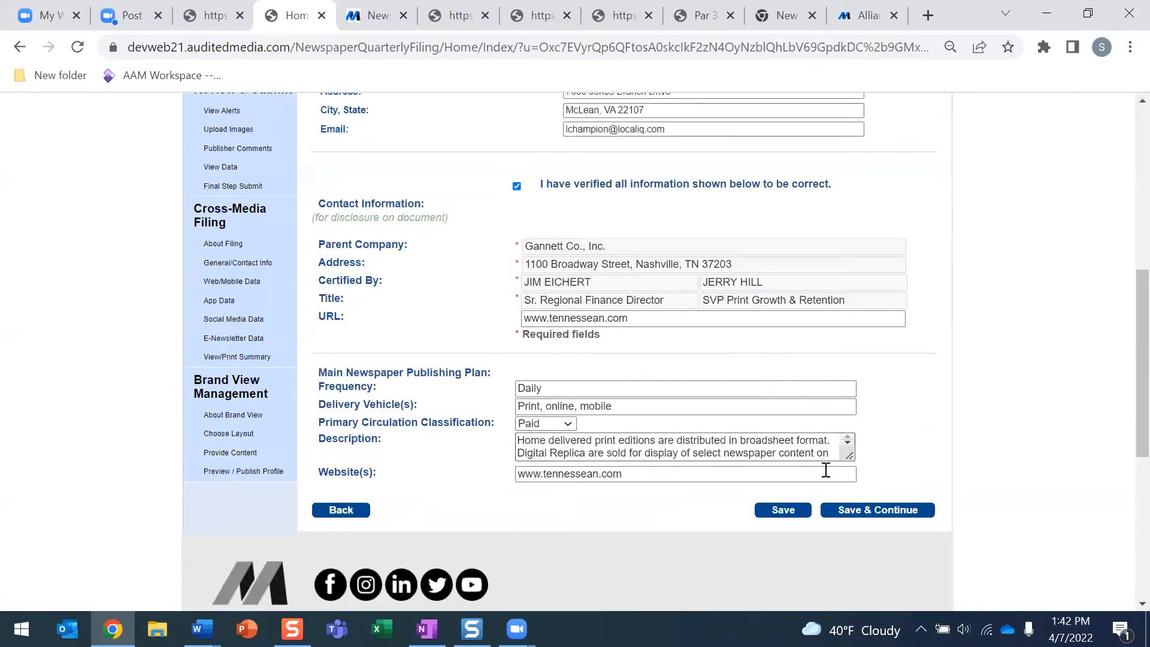
left_click(892, 510)
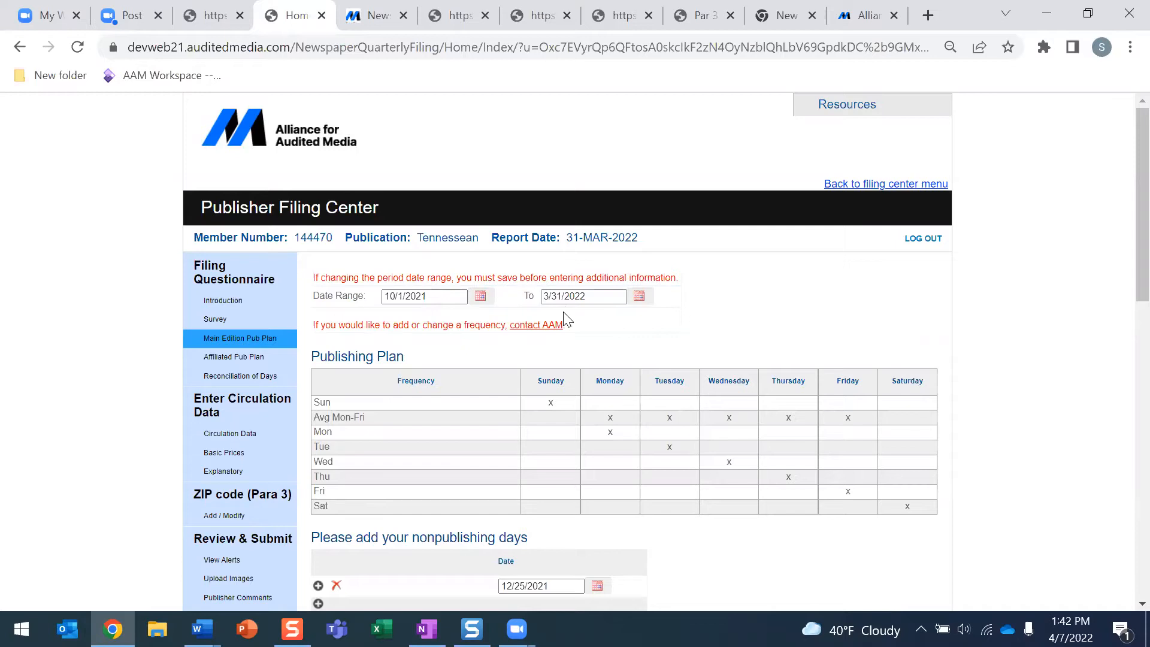
left_click(481, 299)
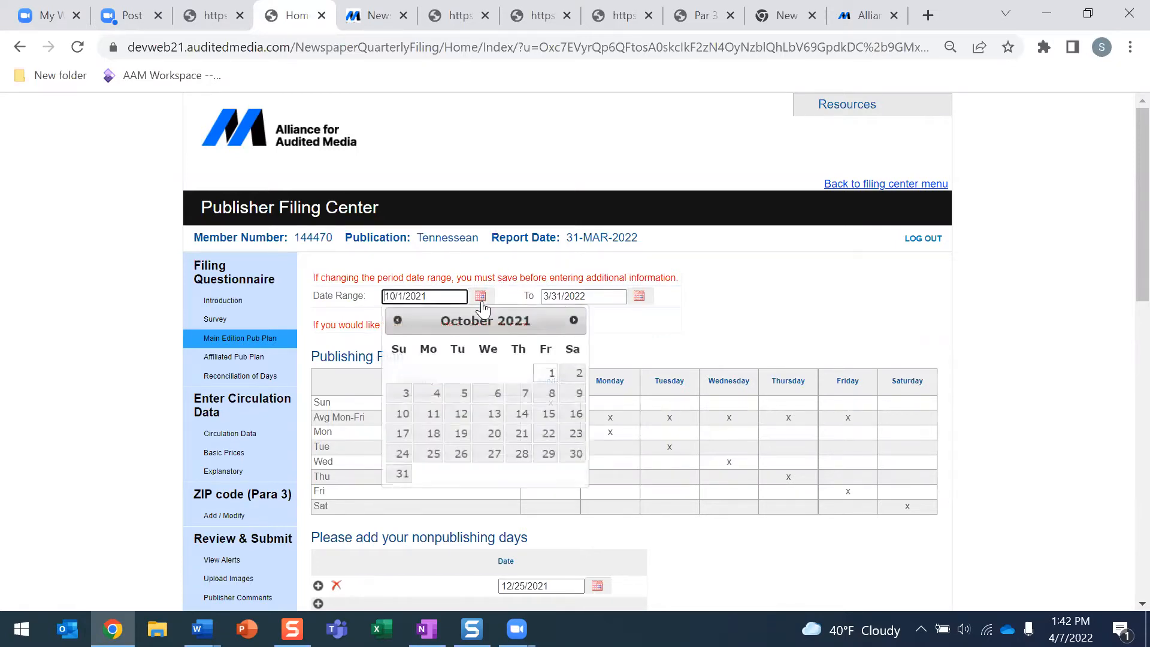
left_click(401, 322)
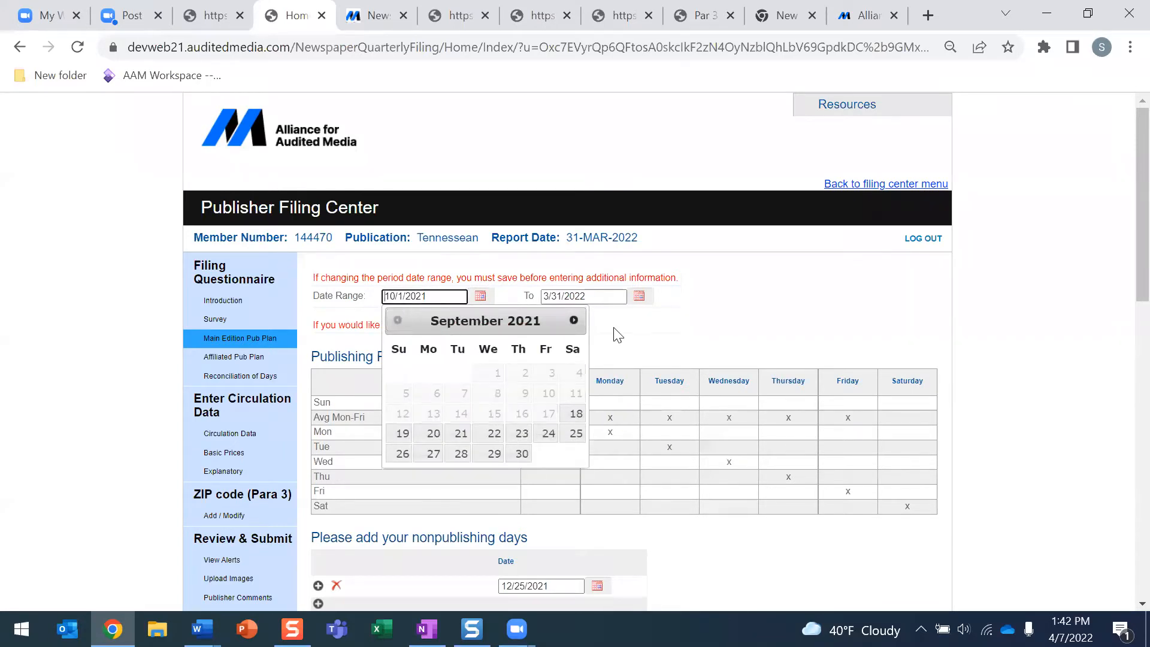
left_click(576, 327)
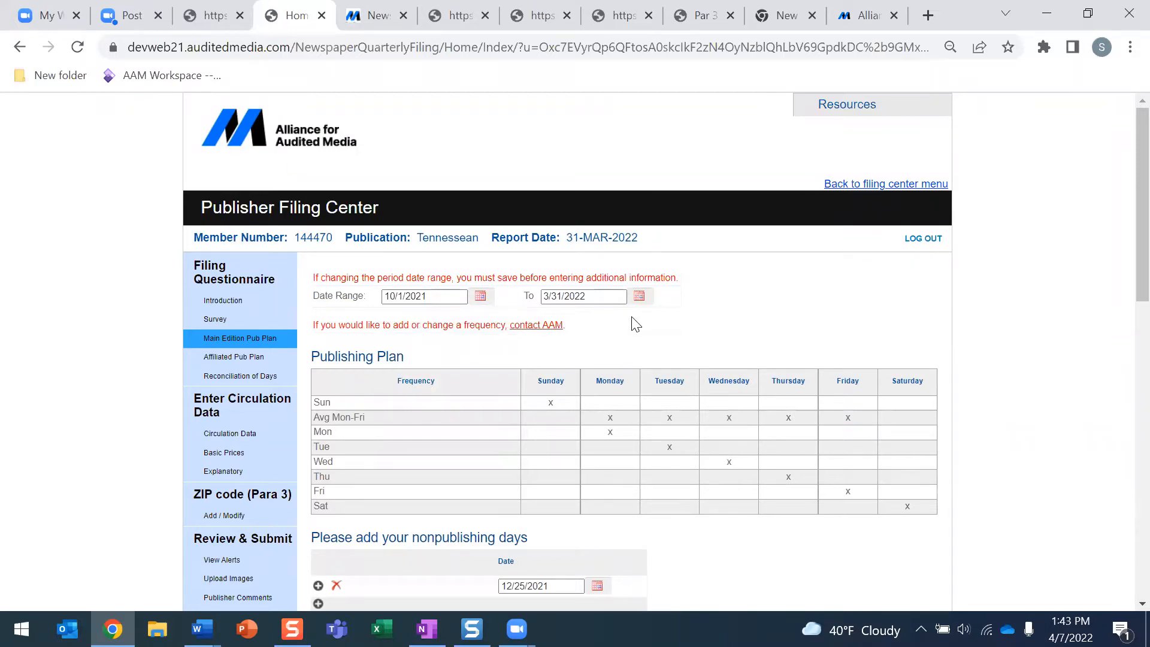
scroll(635, 324, "down", 3)
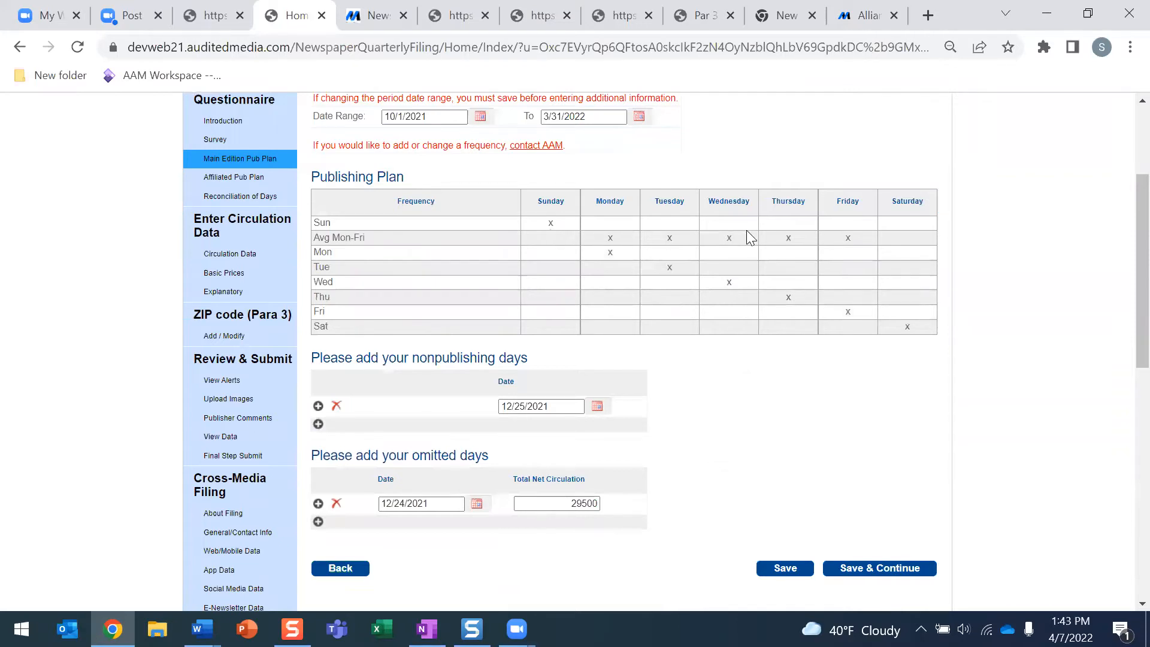
left_click(202, 628)
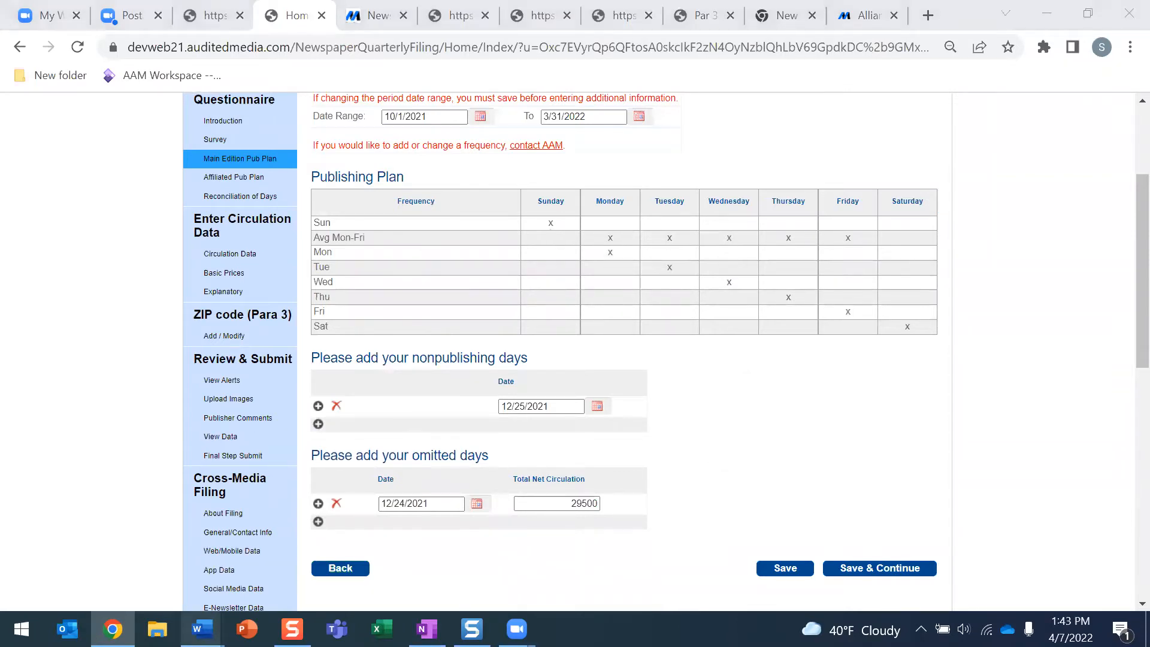
left_click(125, 580)
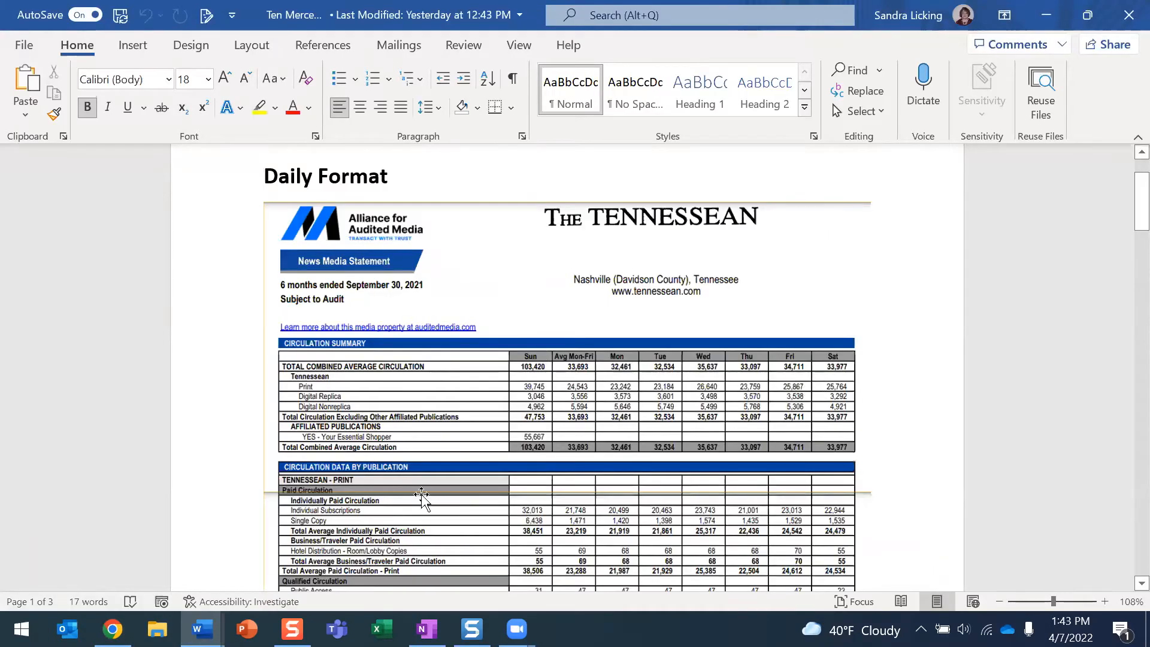
left_click(112, 629)
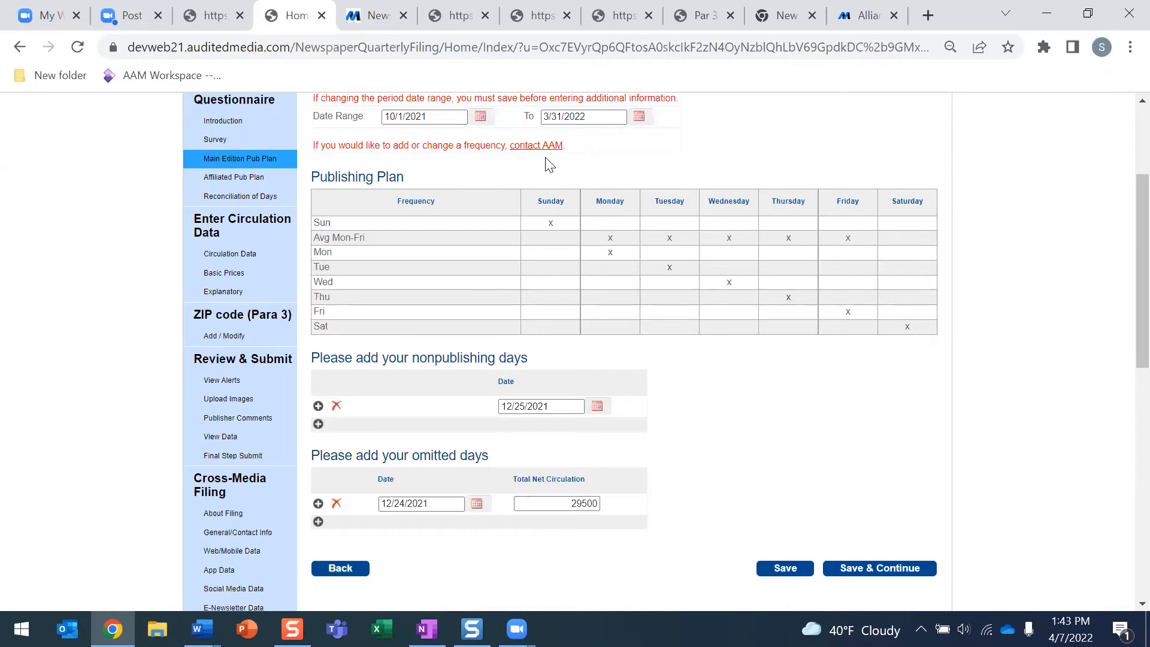
scroll(545, 157, "down", 3)
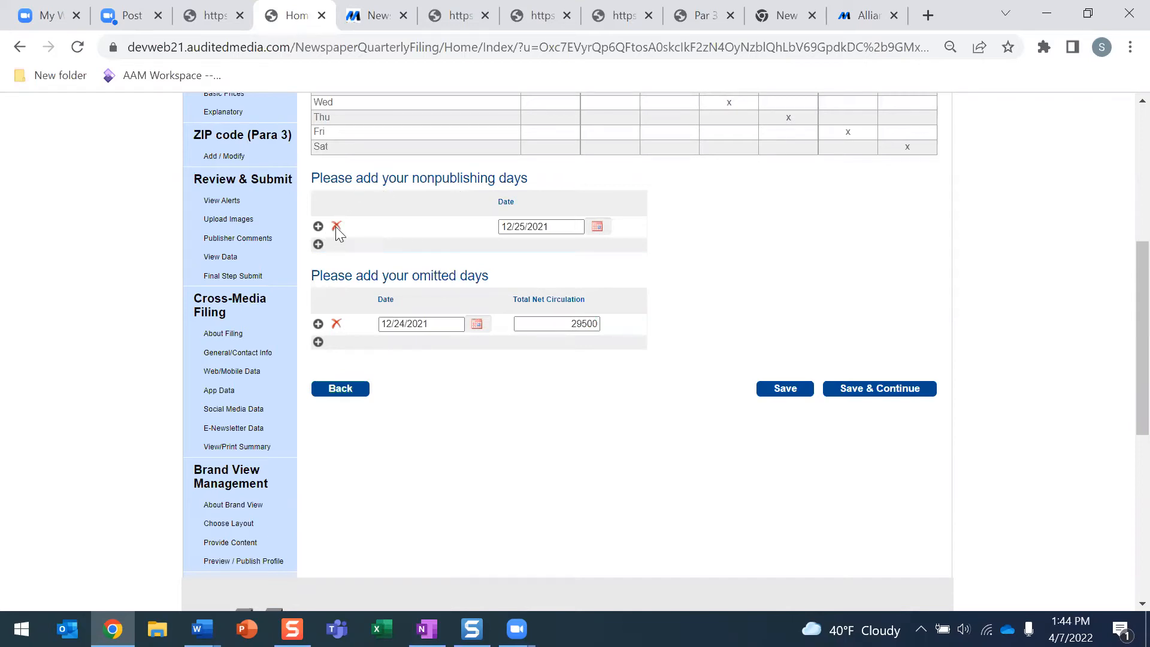
left_click(318, 245)
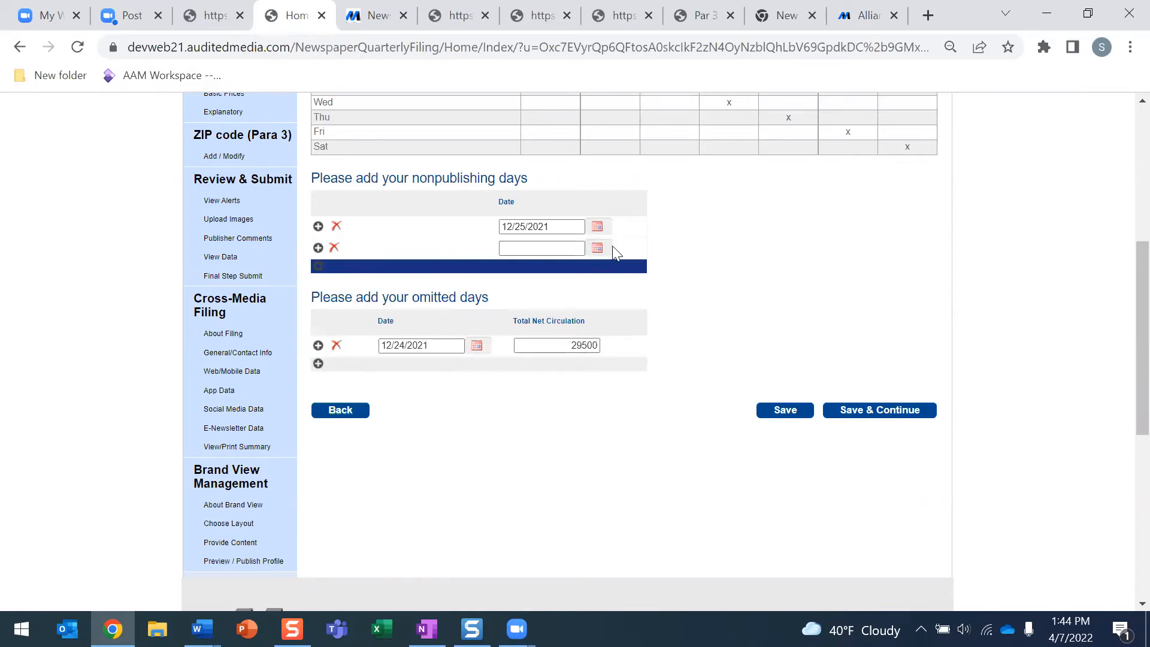
left_click(597, 247)
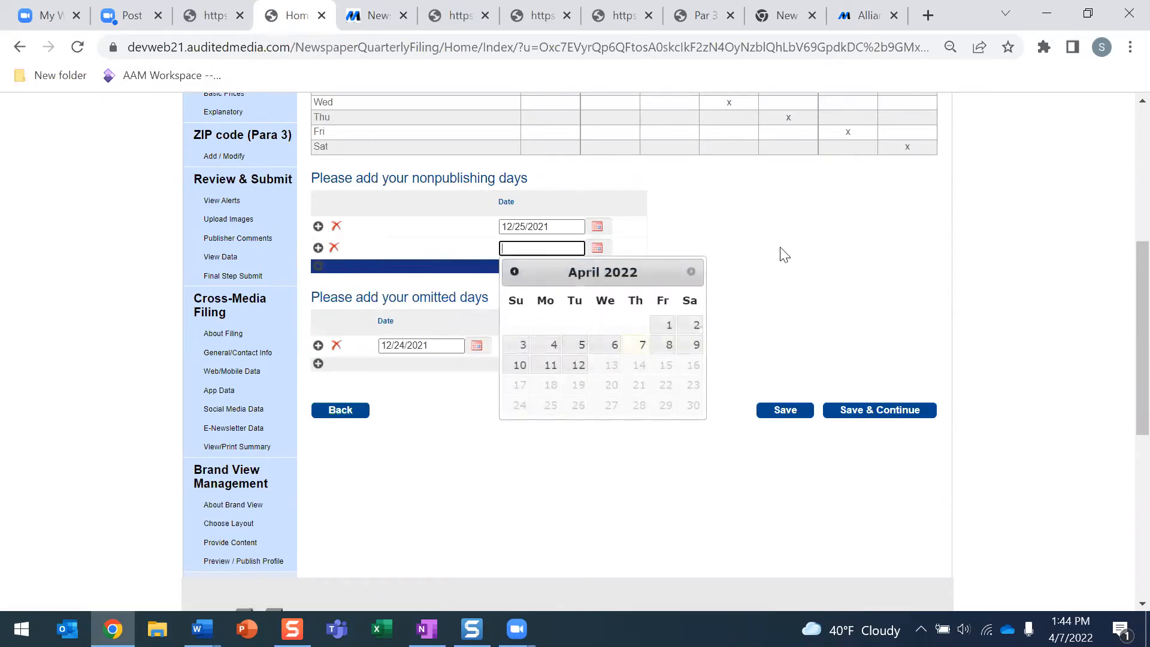
left_click(335, 248)
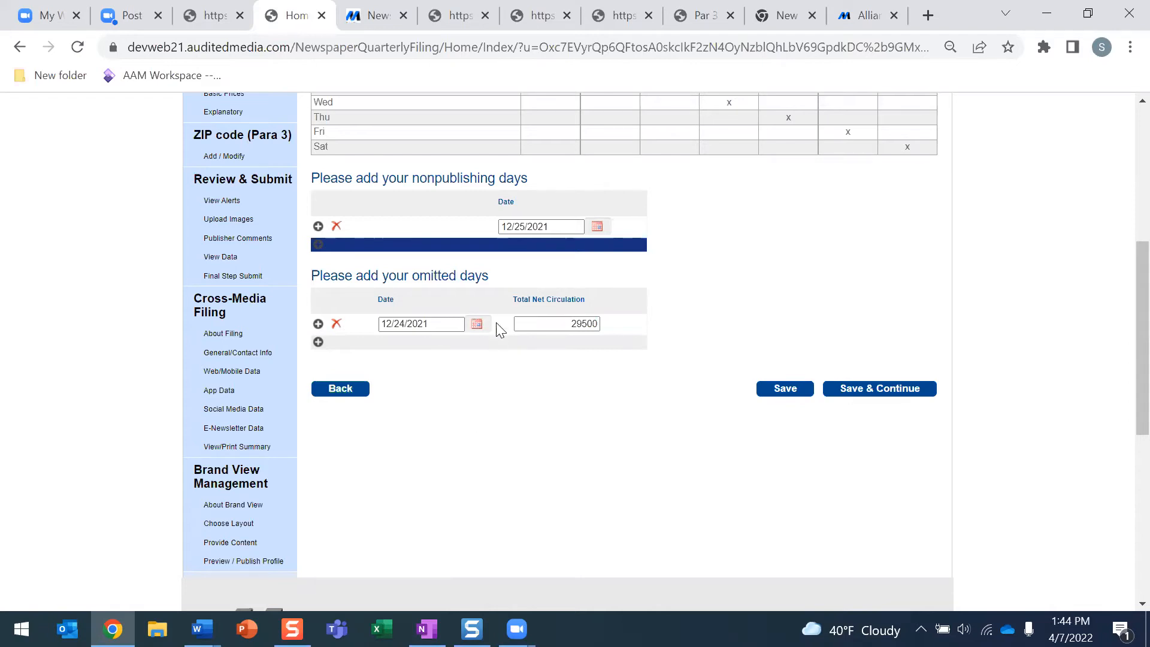
Confirm the omitted day 12/24/2021 with 29500 net circulation and save the main edition plan
left_click(476, 325)
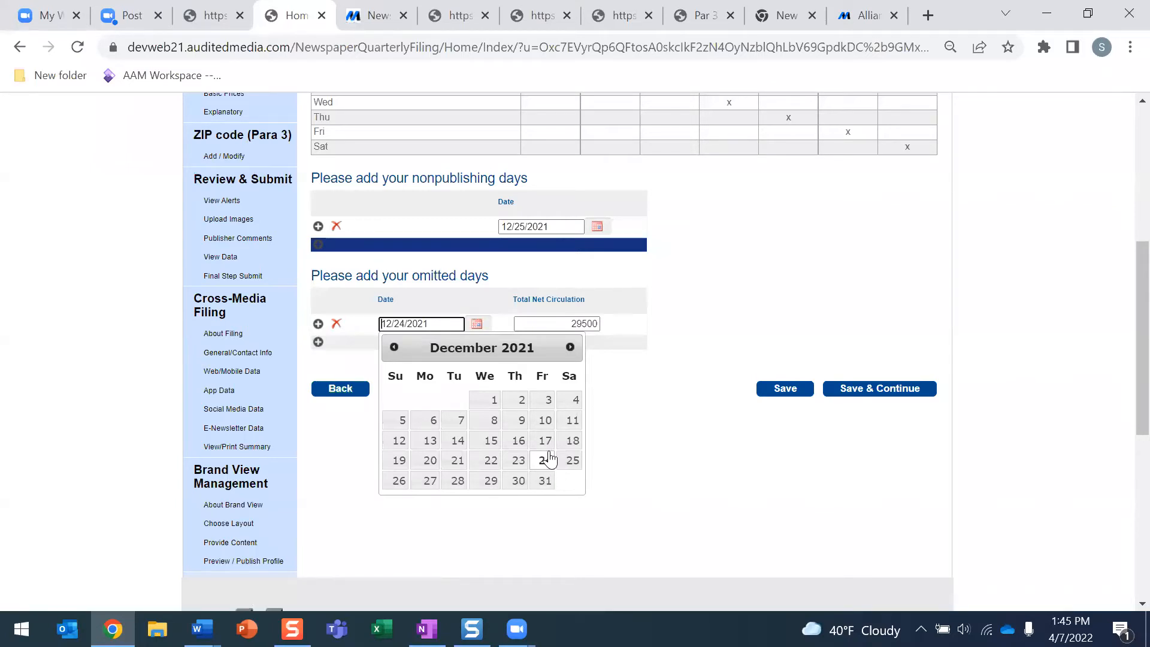
left_click(653, 408)
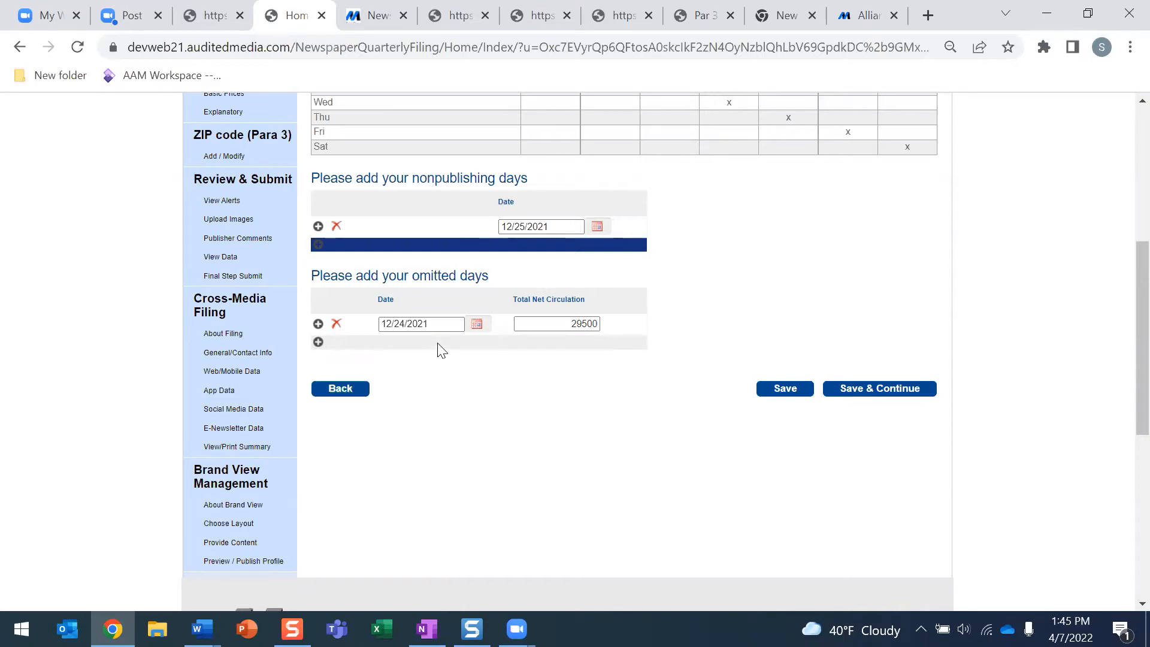
left_click(562, 324)
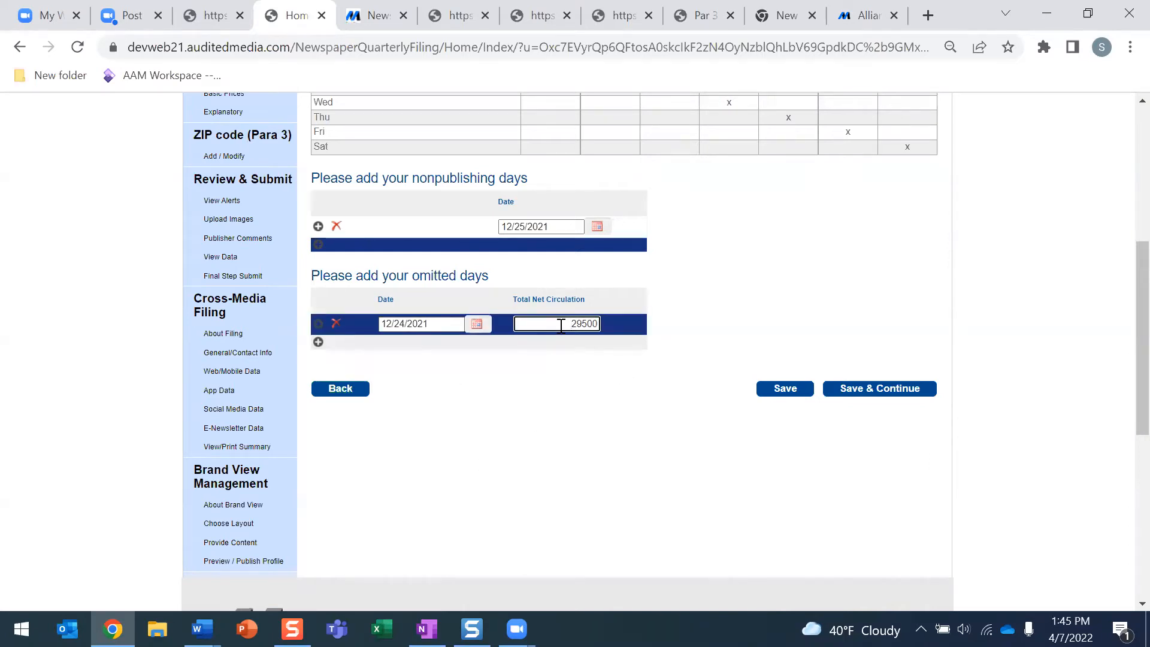
left_click(544, 381)
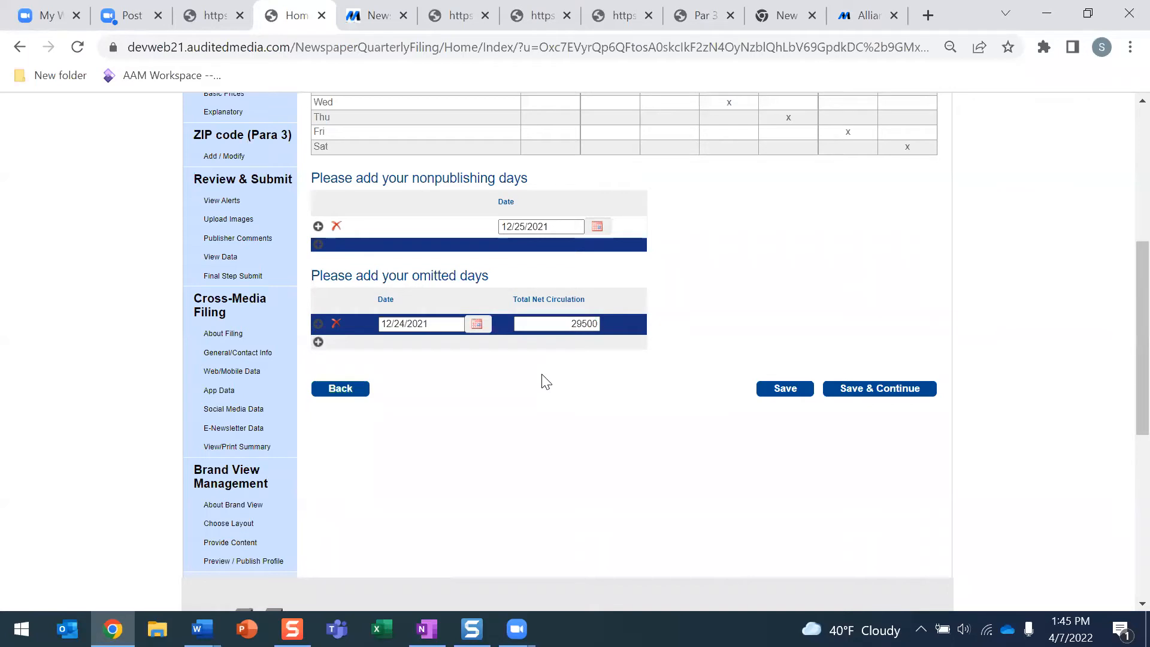
left_click(853, 392)
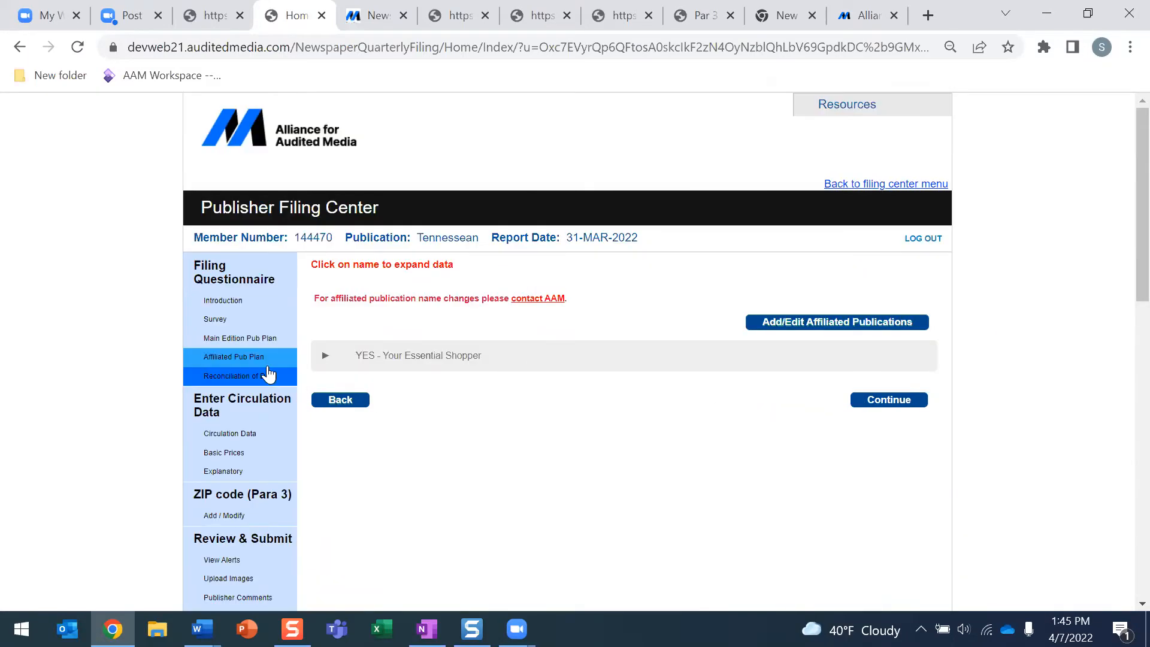
Expand YES - Your Essential Shopper to review its plan sections, then go to Reconciliation of Days
left_click(376, 362)
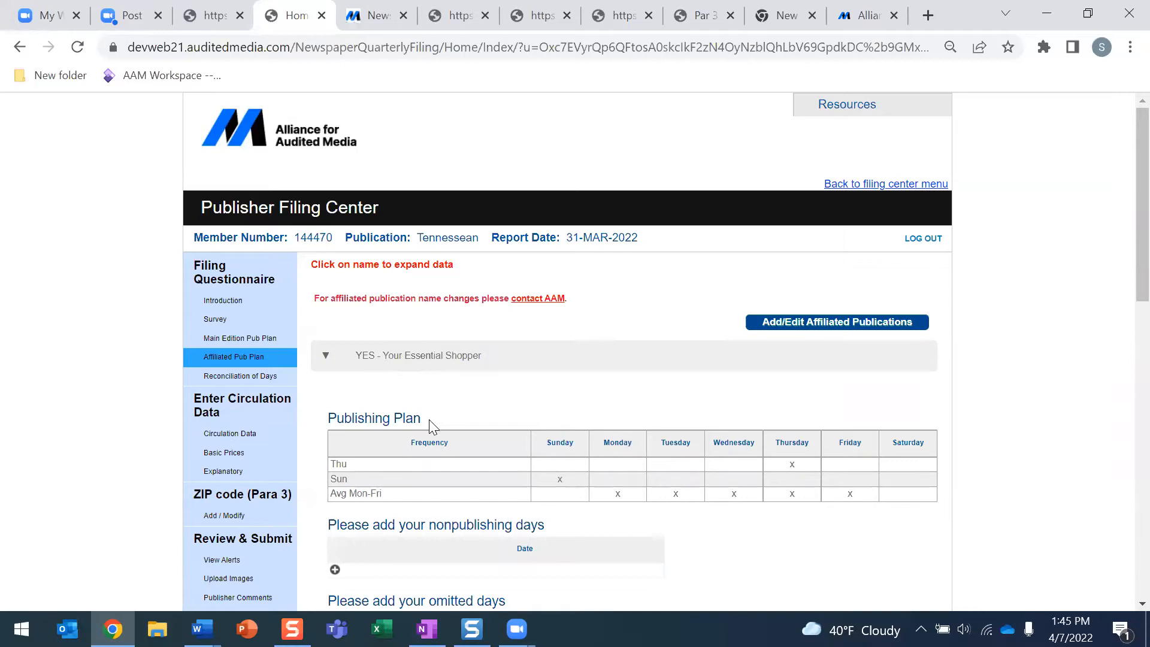
scroll(429, 419, "down", 2)
scroll(463, 335, "down", 1)
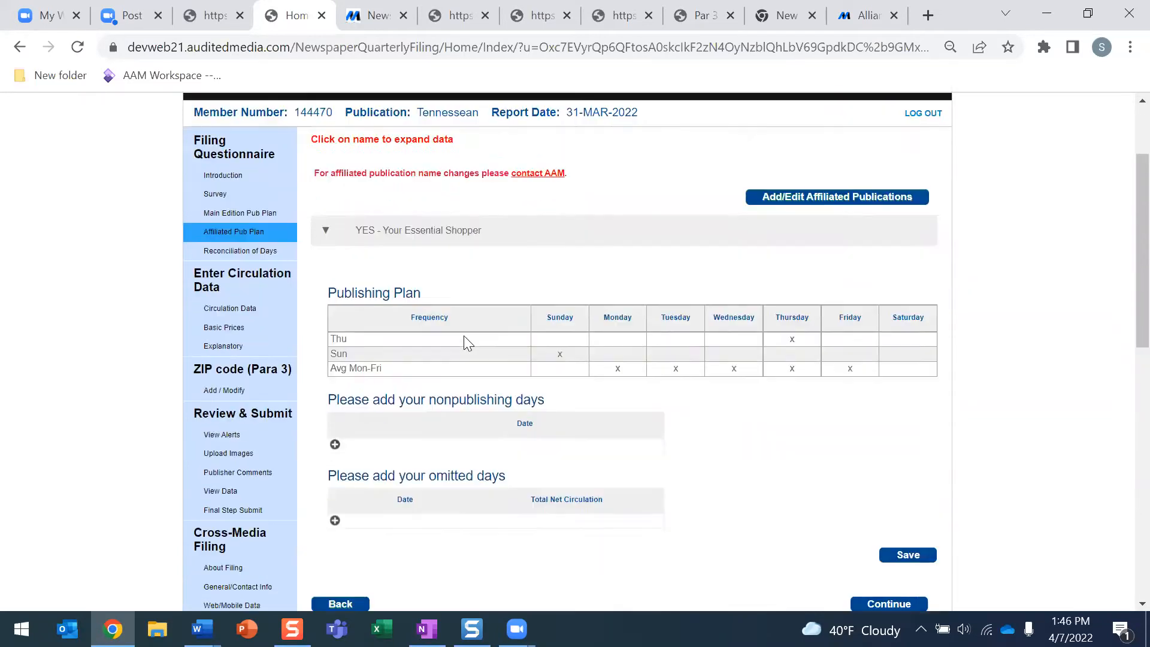
scroll(463, 343, "down", 1)
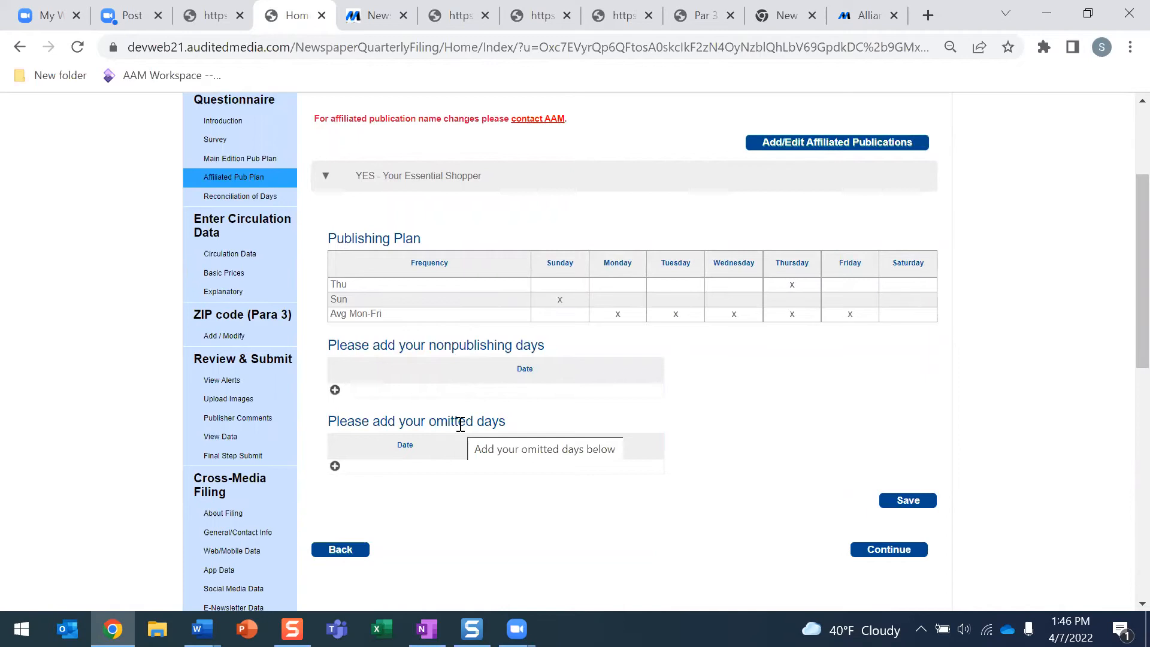
scroll(459, 349, "up", 1)
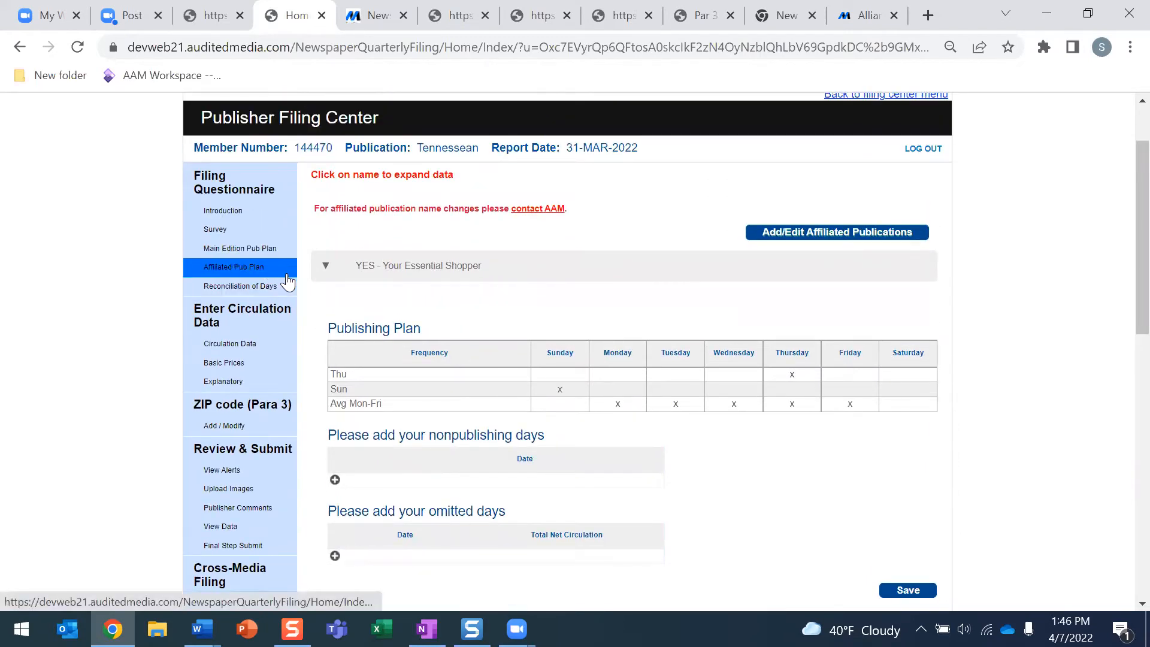
left_click(251, 286)
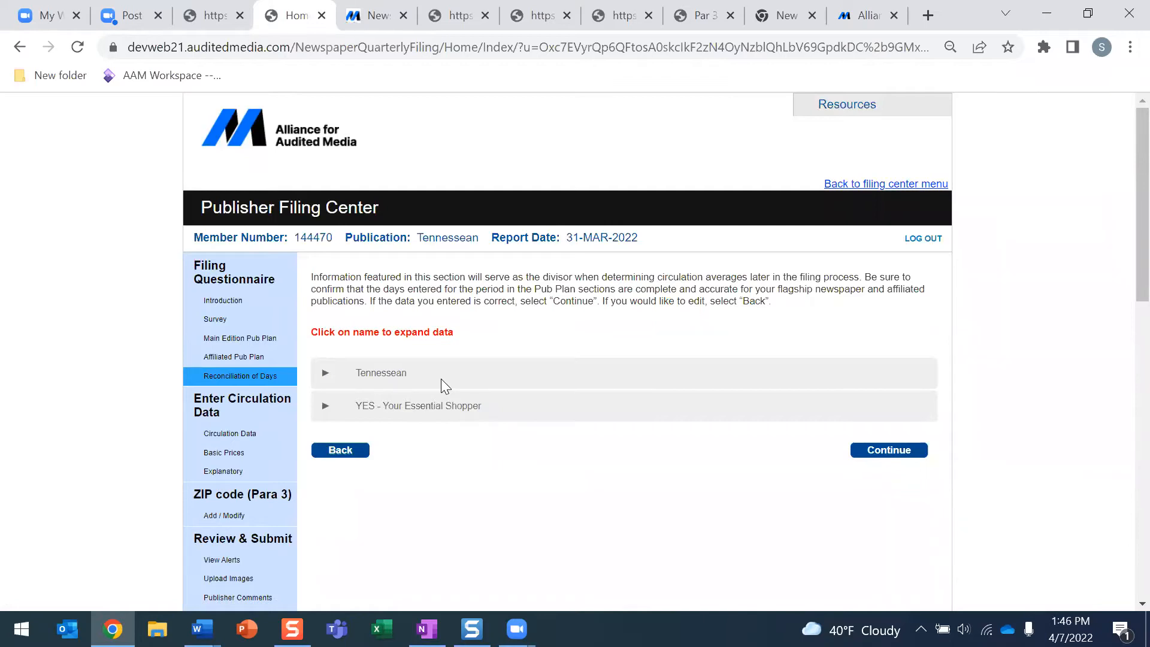
Check the Tennessean day counts against the Word circulation statement, then open Circulation Data
left_click(363, 377)
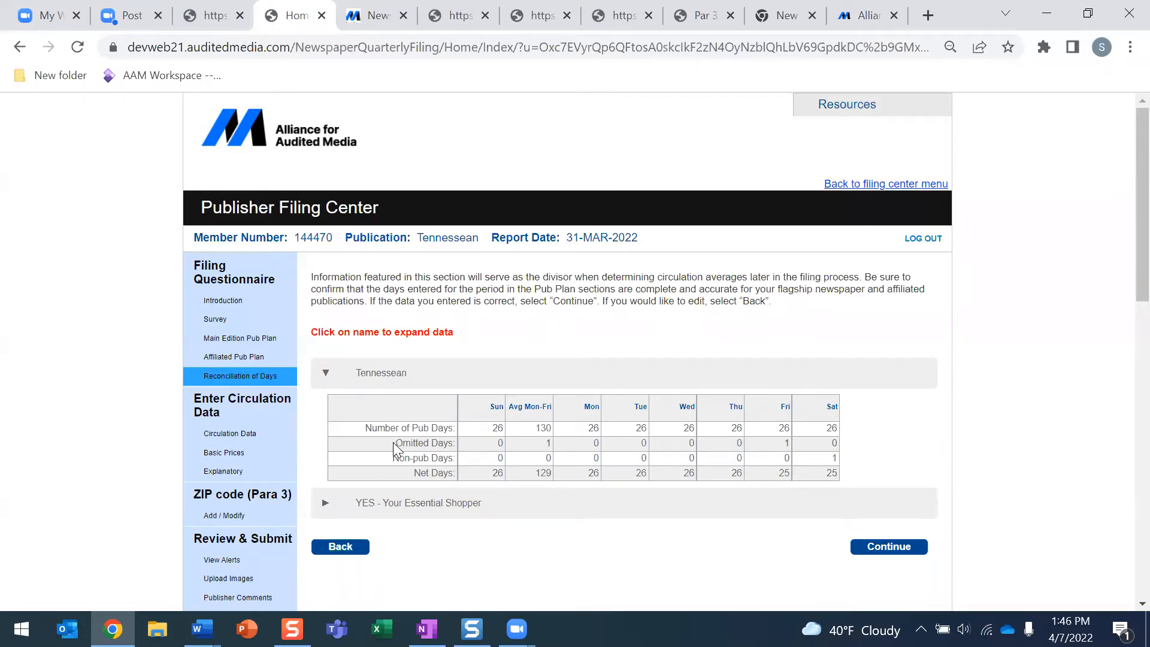
scroll(381, 458, "down", 2)
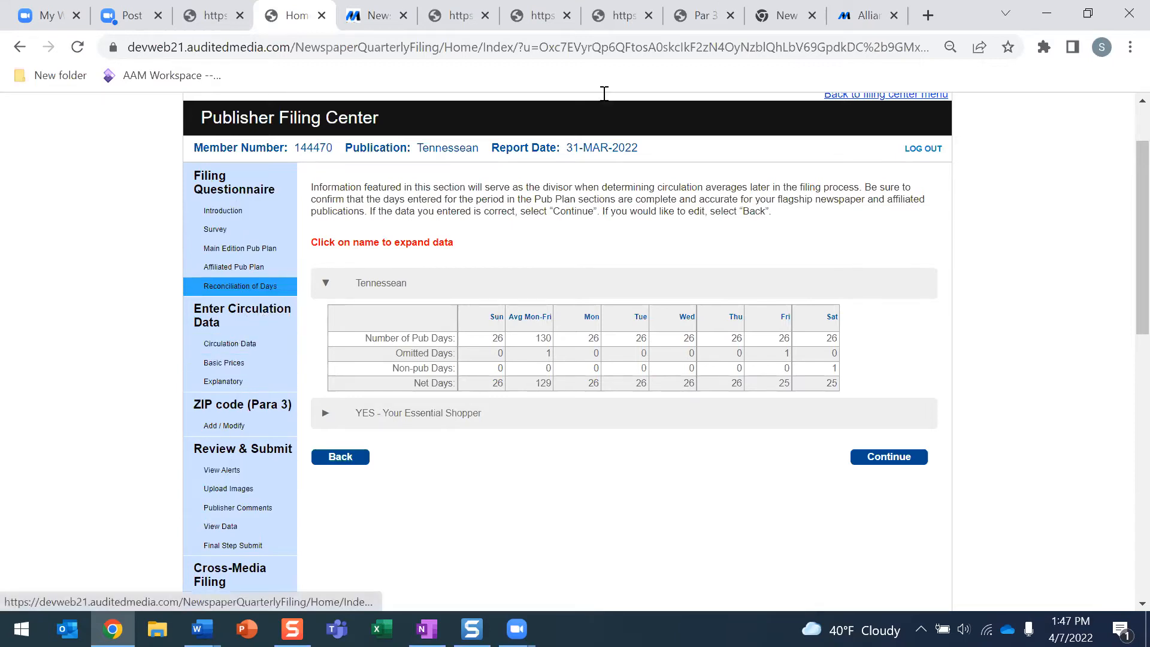
left_click(202, 629)
left_click(158, 582)
scroll(587, 347, "down", 3)
scroll(588, 347, "down", 1)
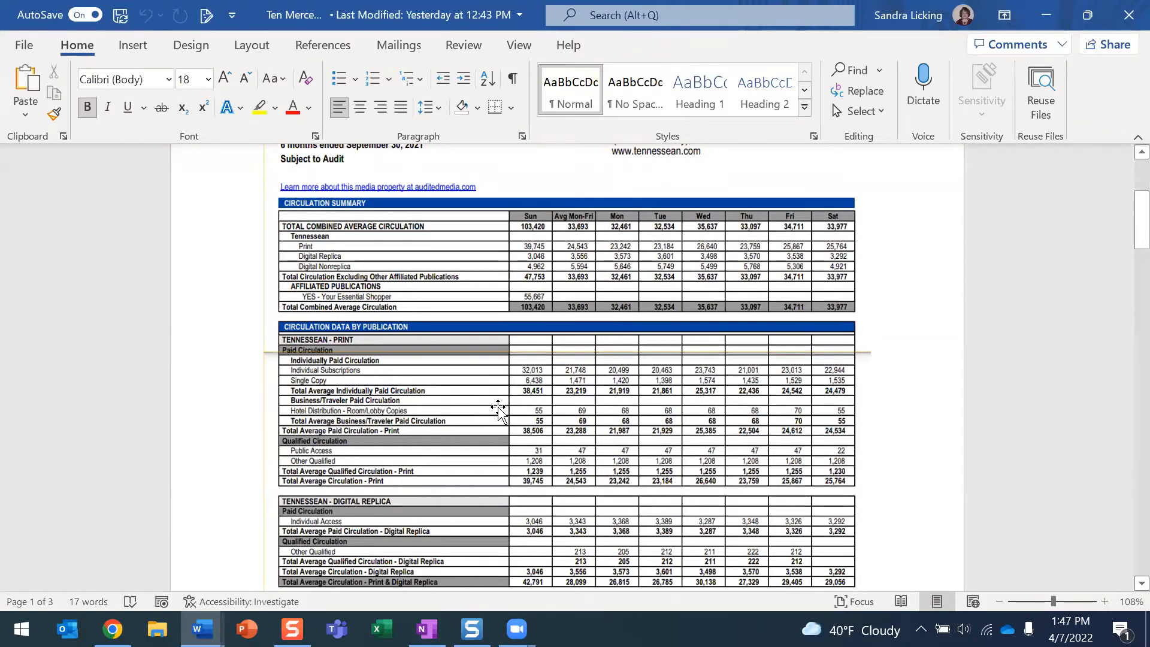
left_click(112, 628)
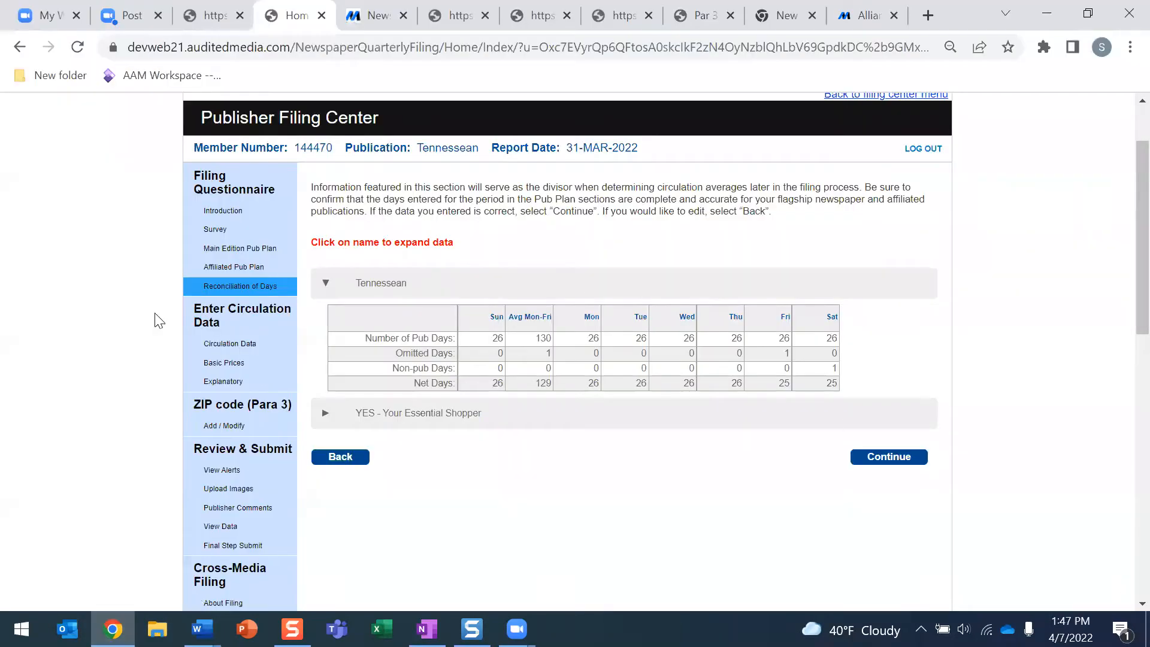
left_click(201, 344)
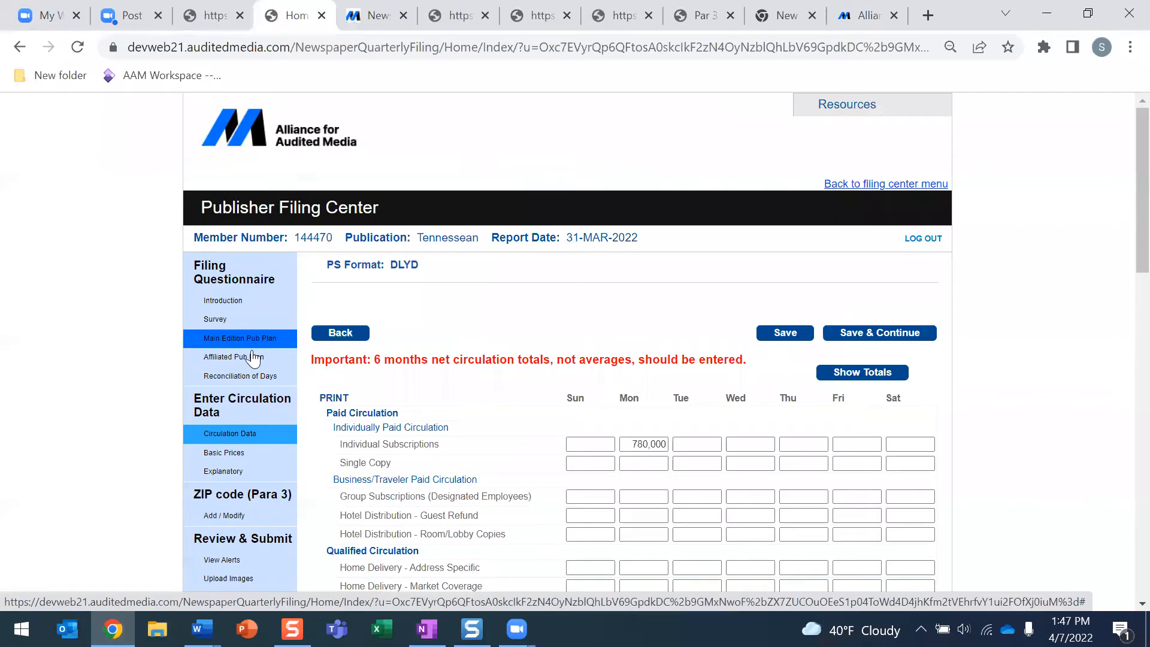
scroll(659, 455, "down", 3)
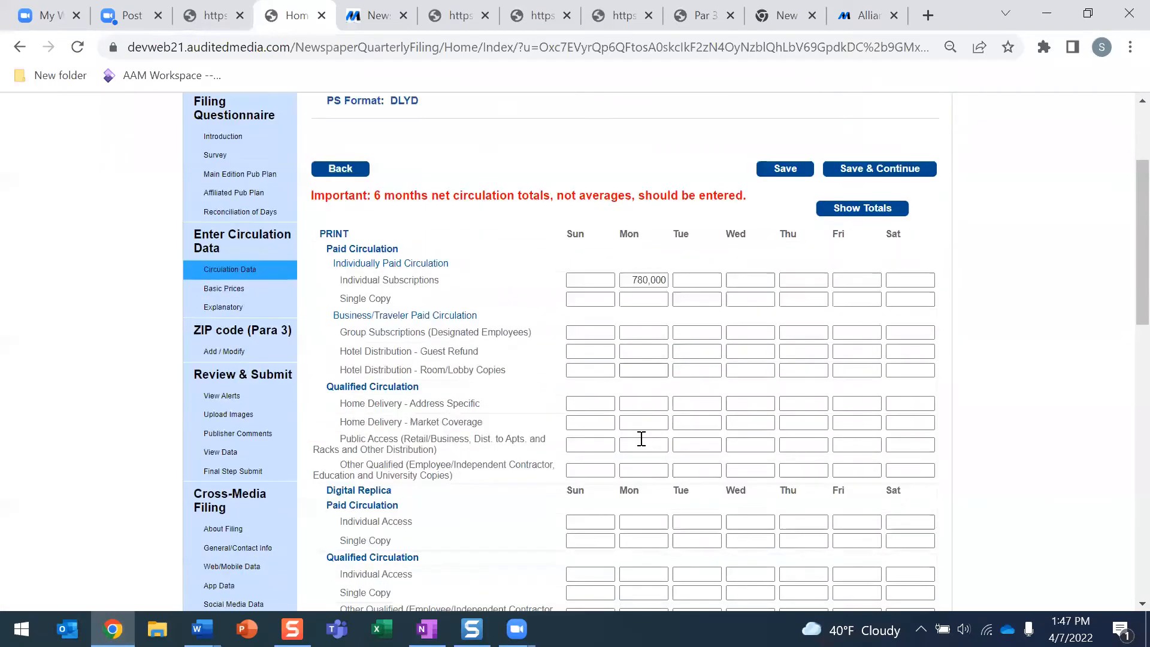
scroll(627, 437, "down", 5)
scroll(611, 389, "up", 5)
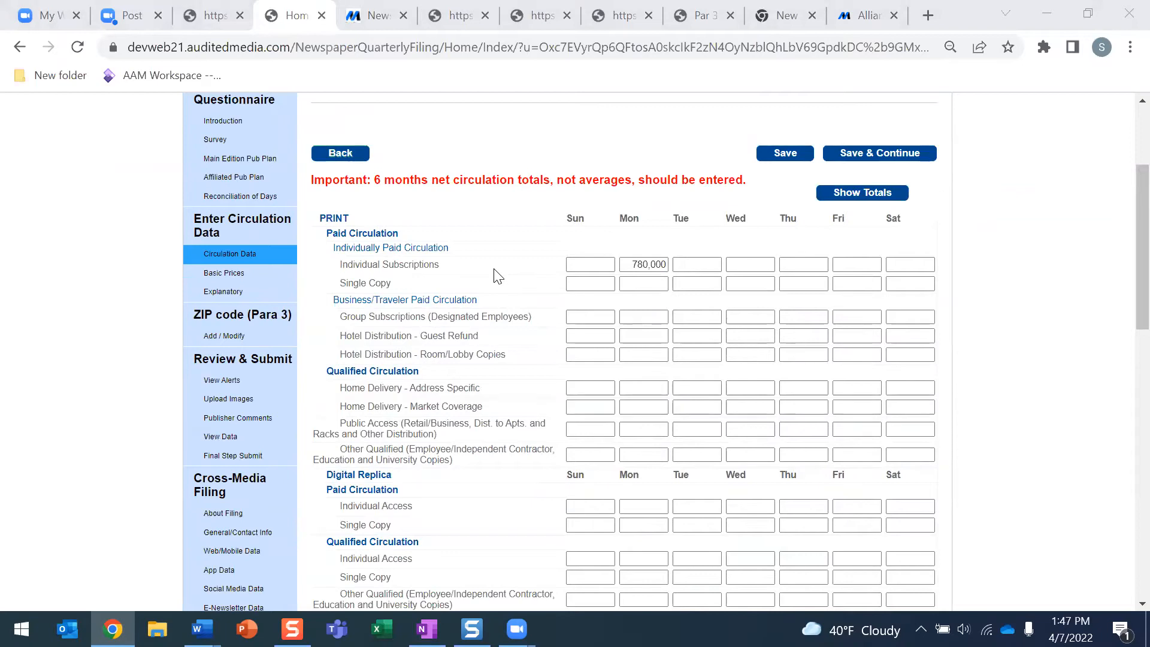
scroll(495, 276, "down", 3)
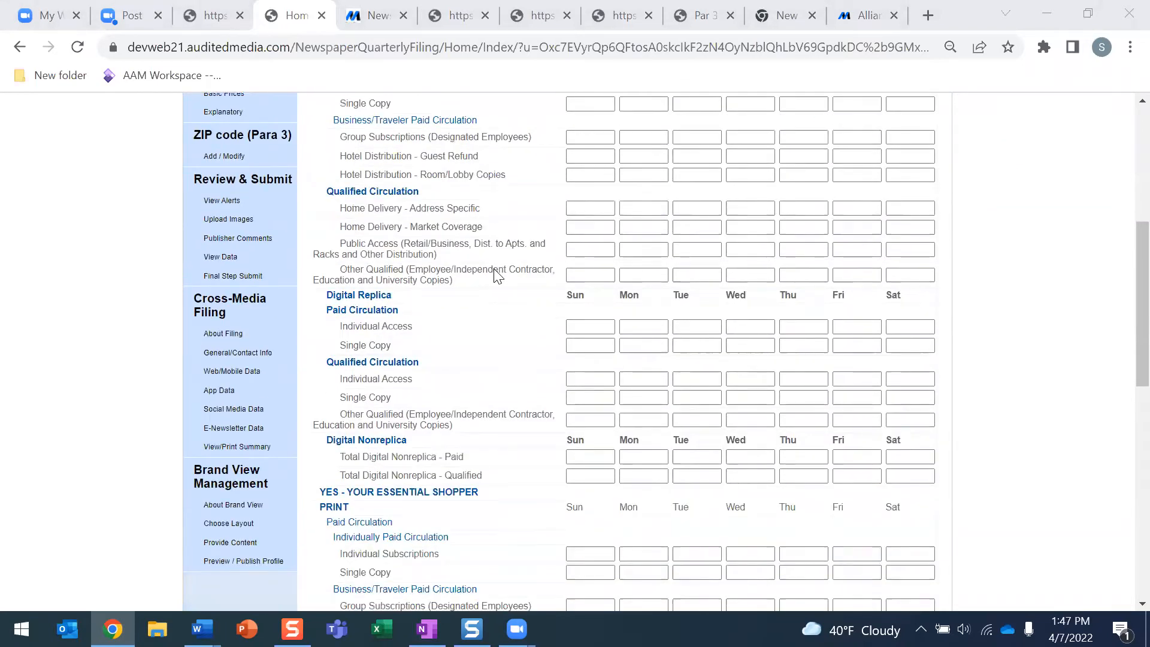
scroll(494, 276, "down", 1)
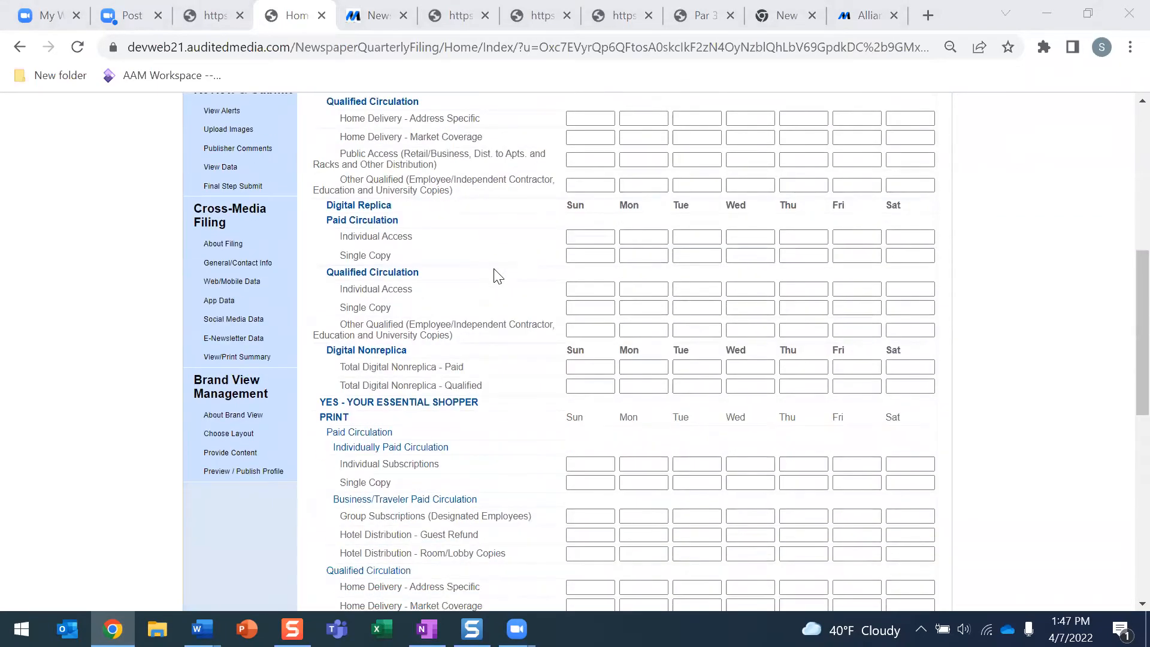
scroll(495, 276, "up", 2)
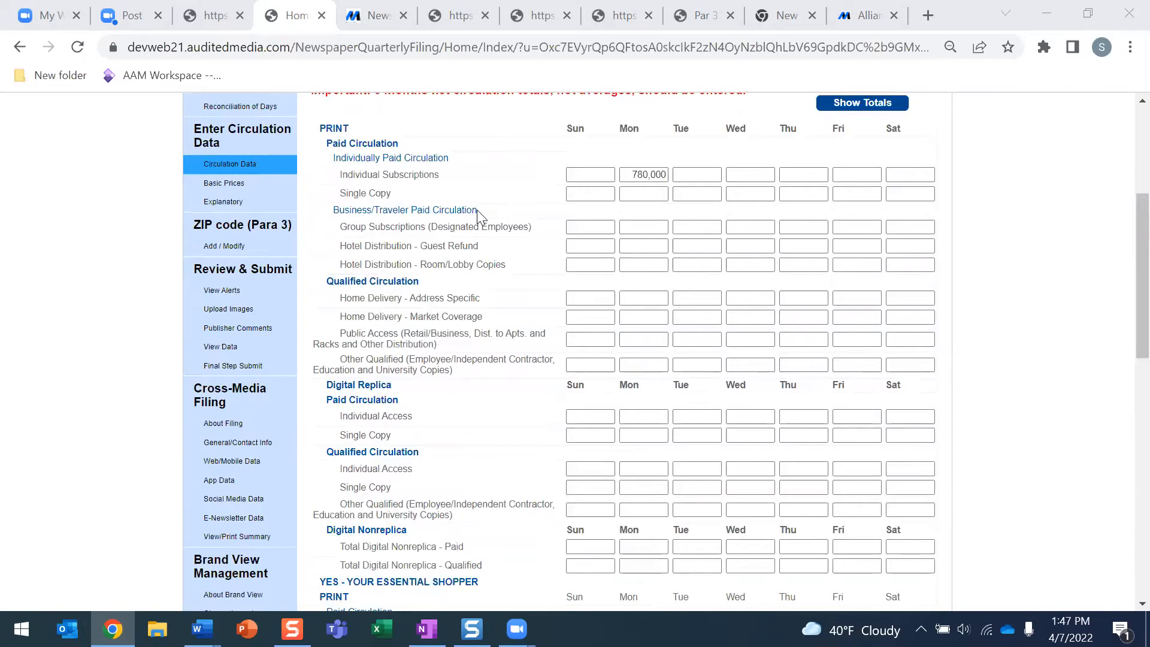
scroll(488, 230, "up", 1)
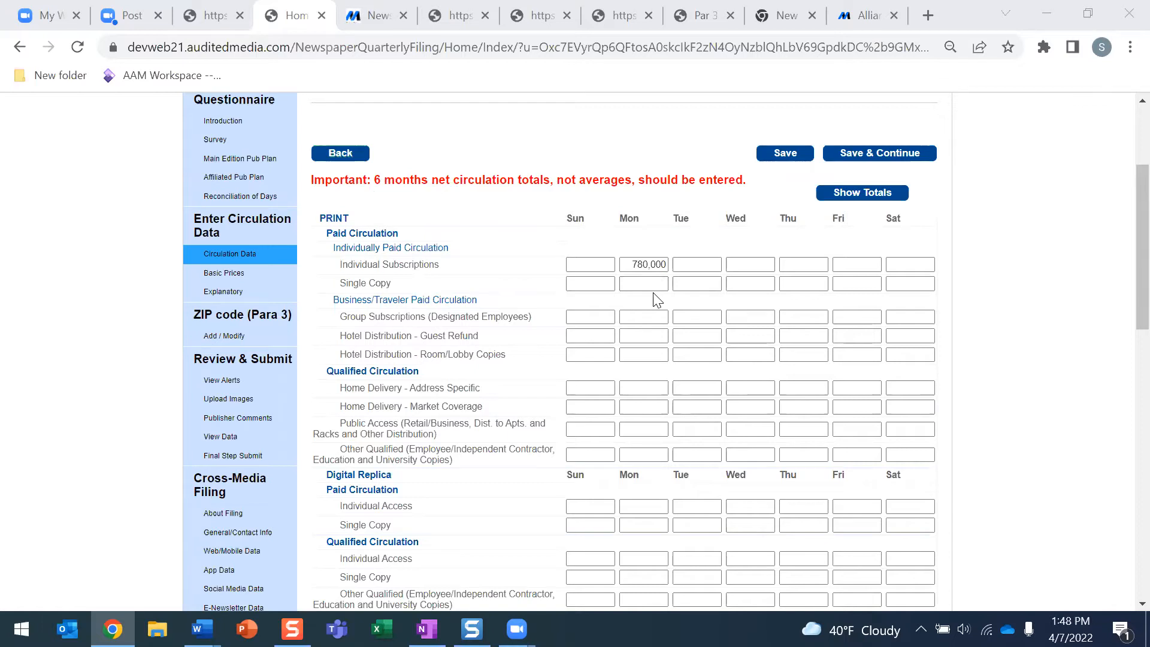
scroll(217, 346, "down", 1)
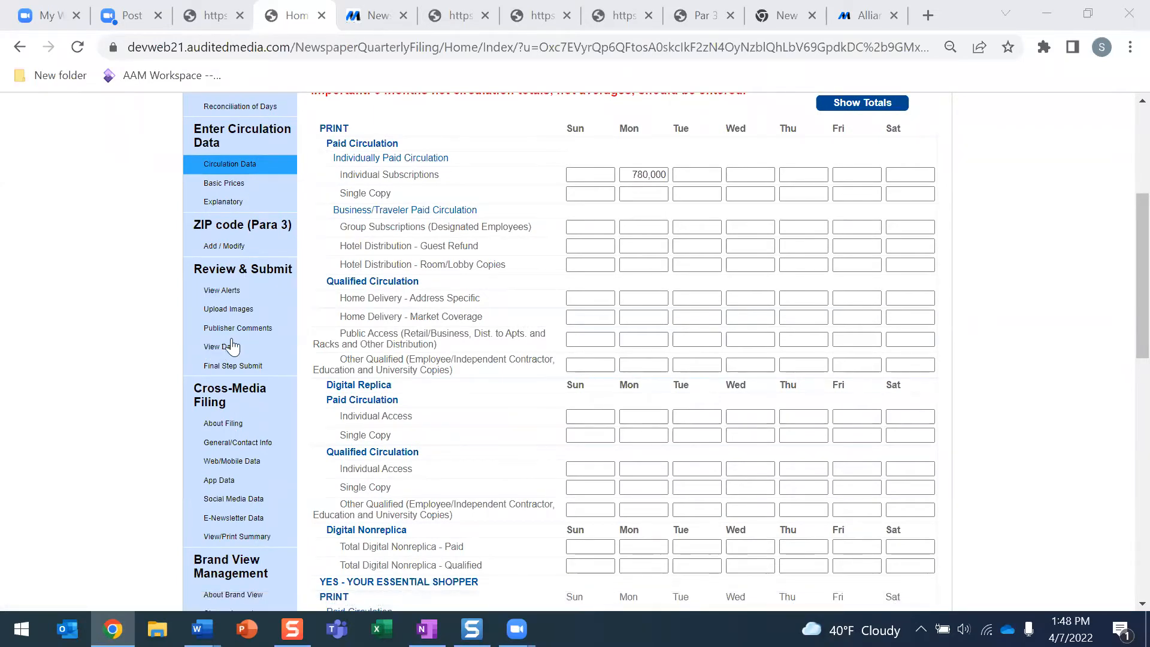
left_click(220, 349)
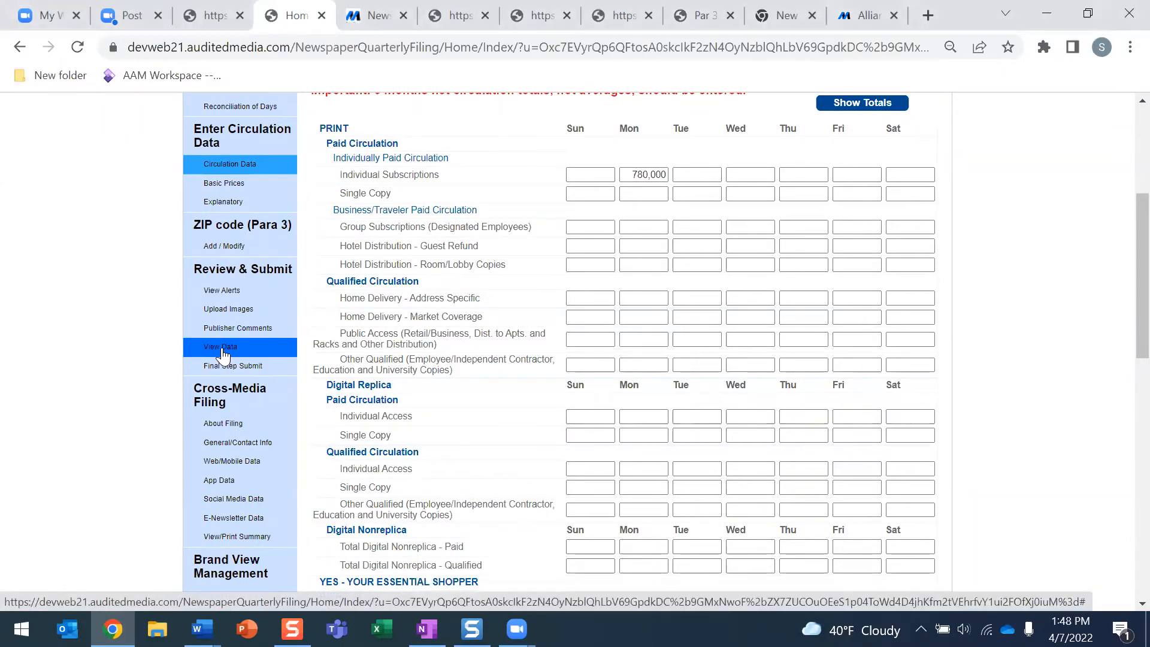
left_click(470, 413)
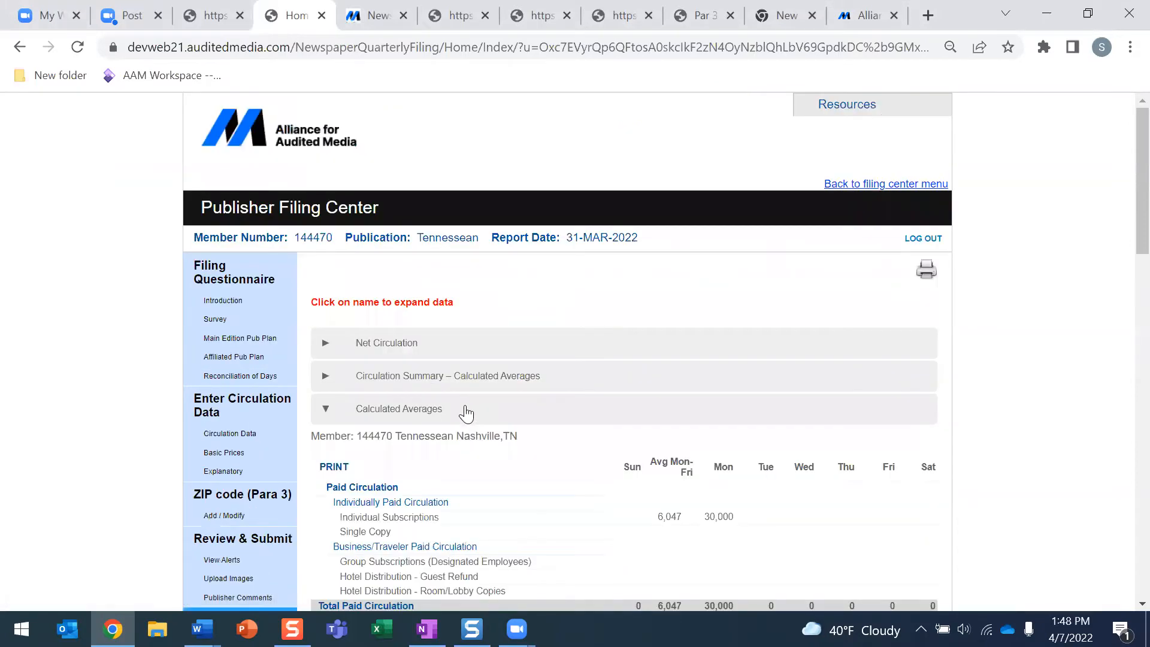
scroll(472, 404, "down", 3)
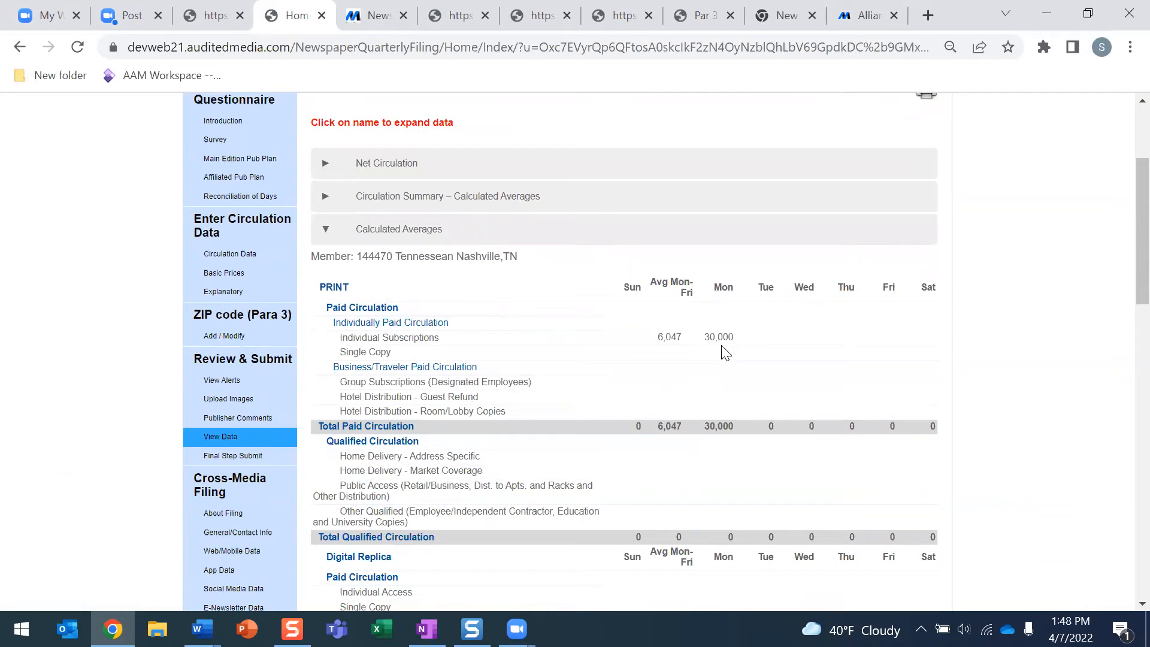
left_click(236, 262)
scroll(615, 312, "down", 3)
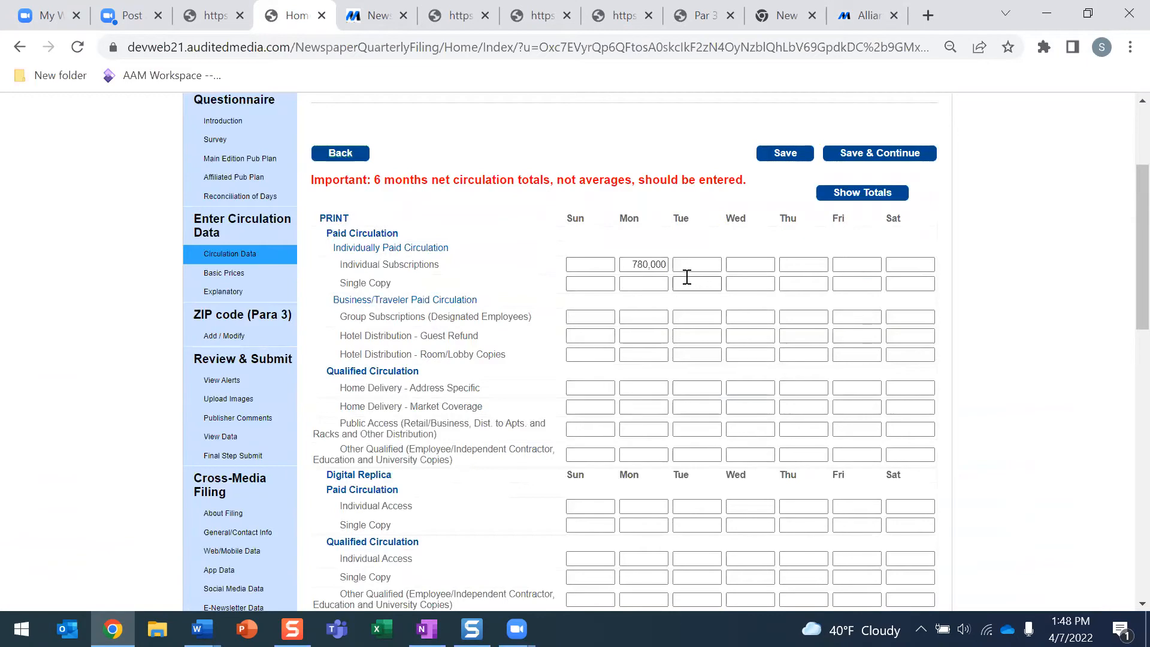
Bring up the Ten Merced report, then the Quick Tips guide's Circulation Record Categories Translation Key
scroll(687, 277, "down", 1)
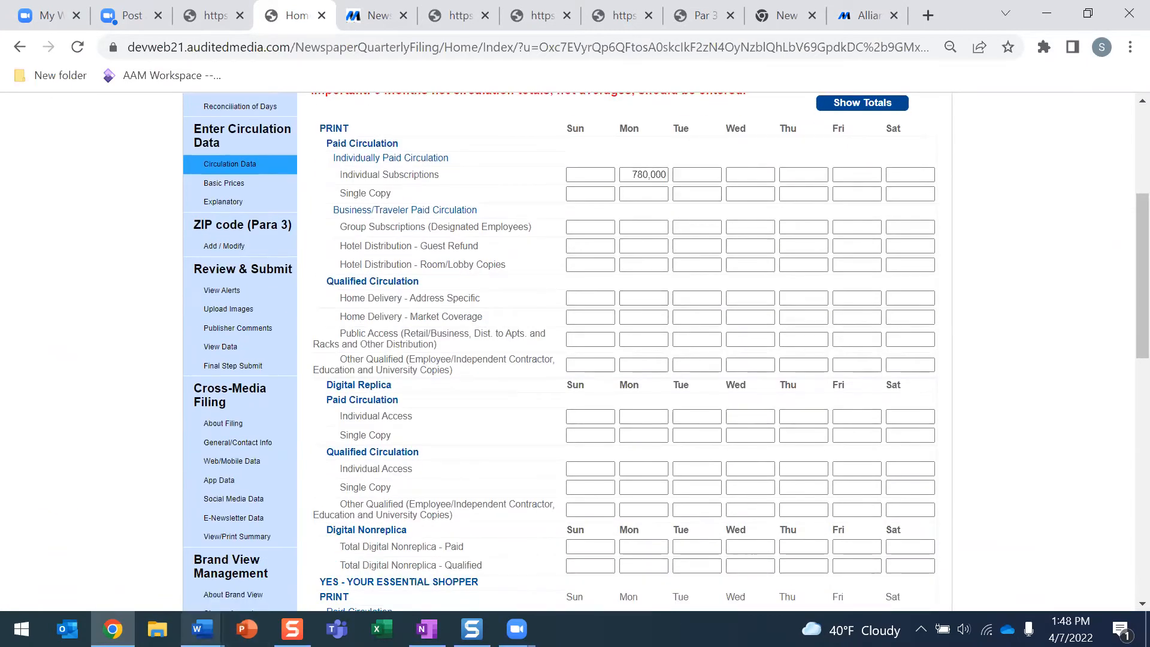
mouse_move(201, 629)
left_click(159, 587)
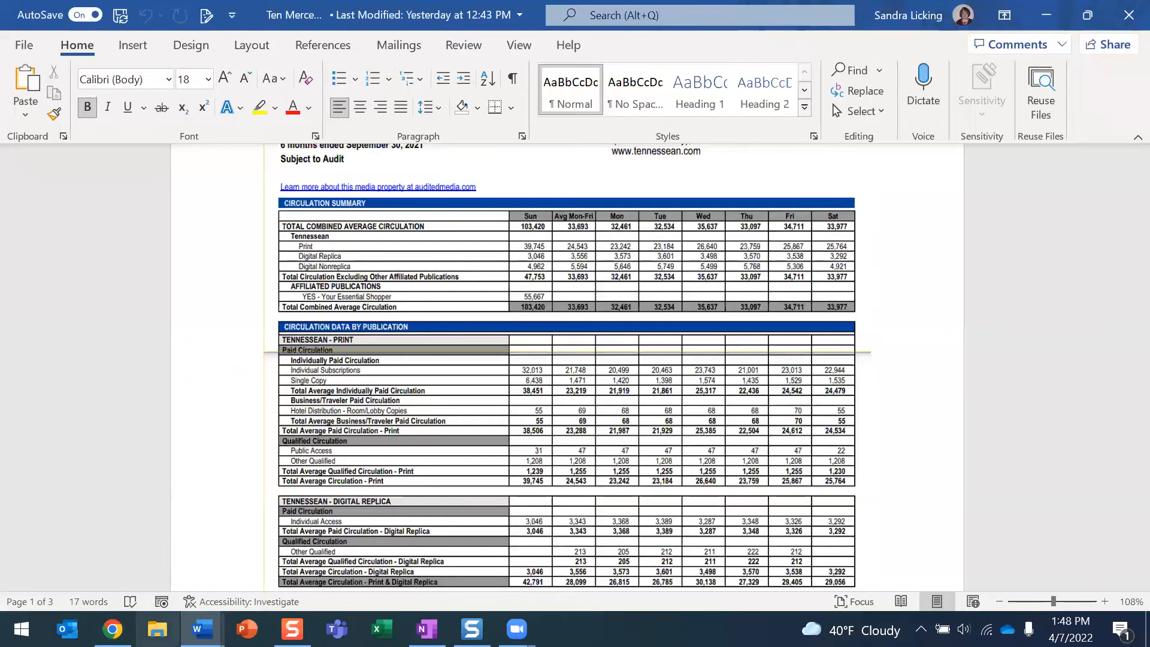
left_click(279, 562)
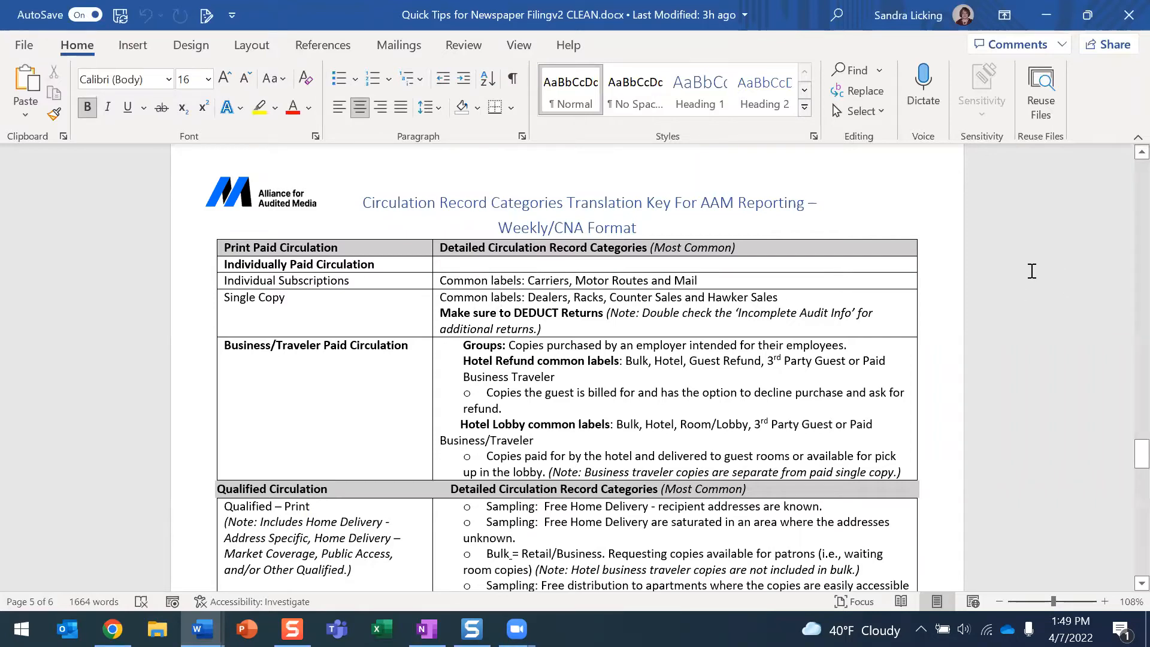
Read through the Quick Tips translation key tables, then return to the AAM Circulation Data form
scroll(1031, 271, "down", 10)
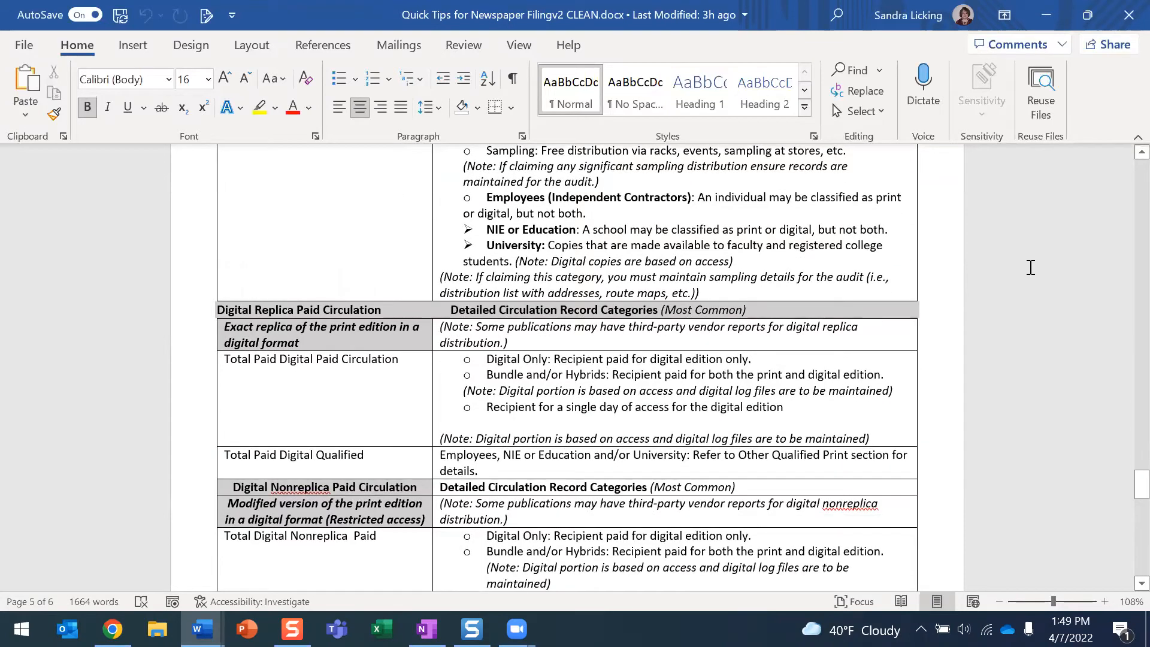
scroll(1031, 270, "down", 10)
scroll(1031, 268, "down", 5)
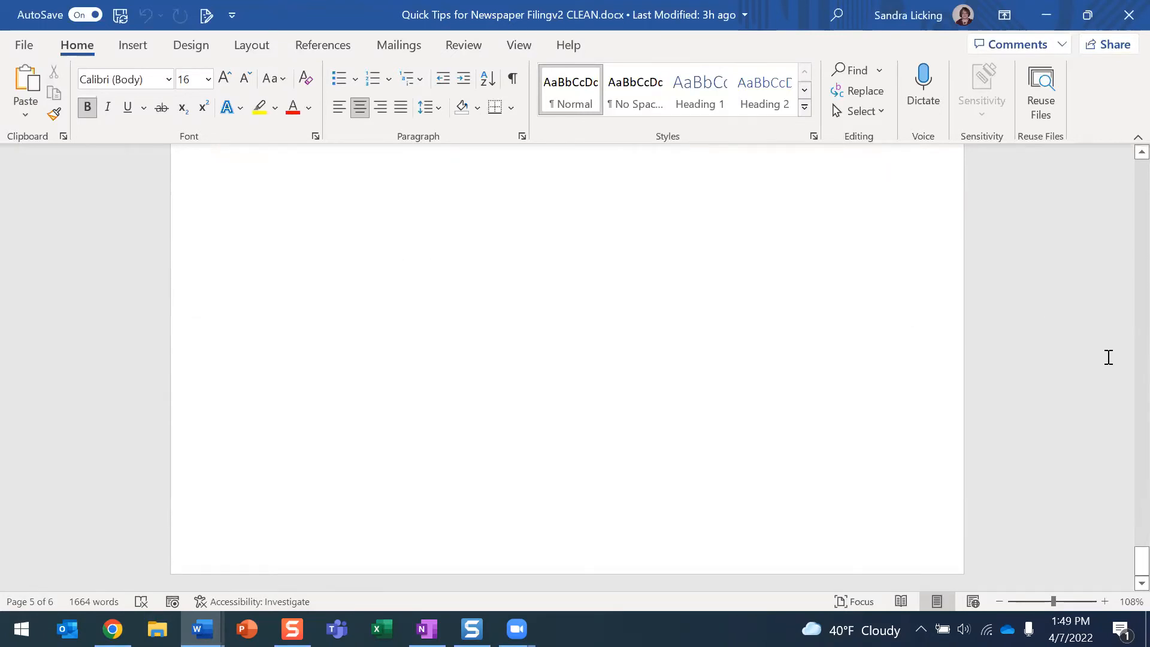
left_click_drag(1138, 563, 1124, 312)
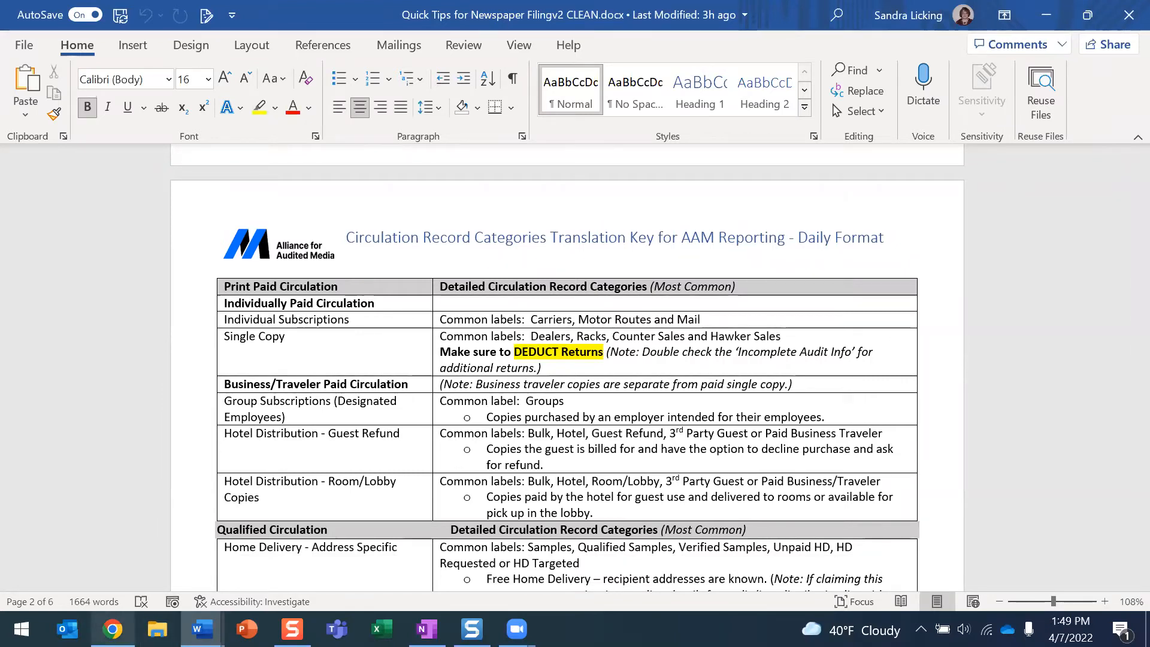
mouse_move(112, 628)
left_click(115, 548)
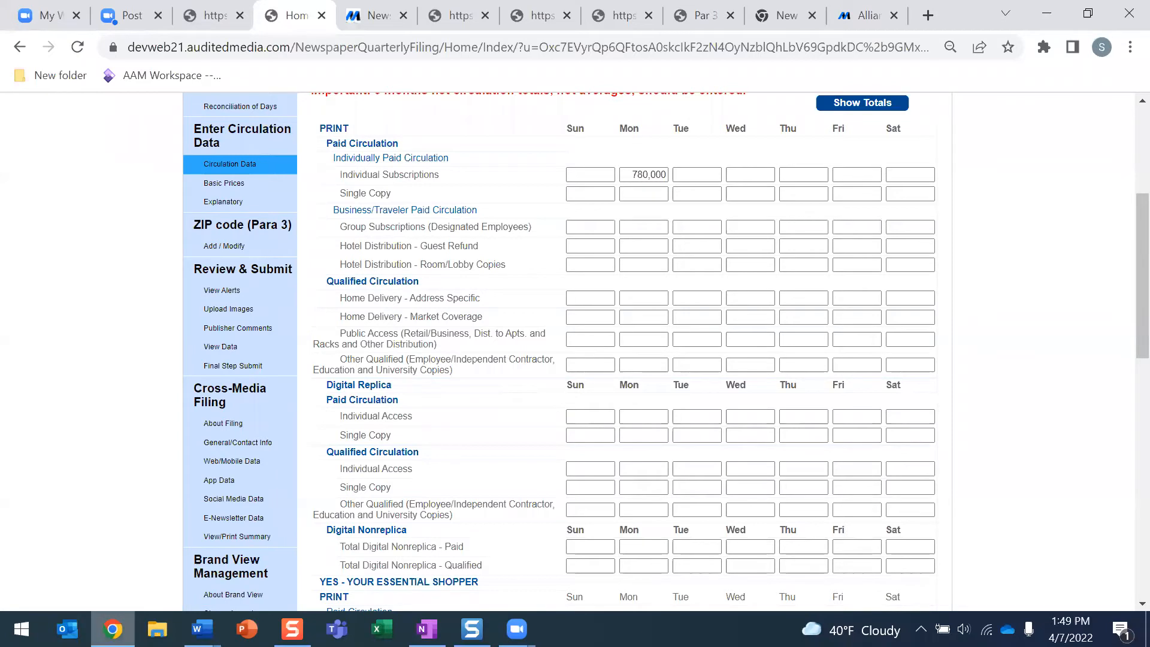
mouse_move(114, 629)
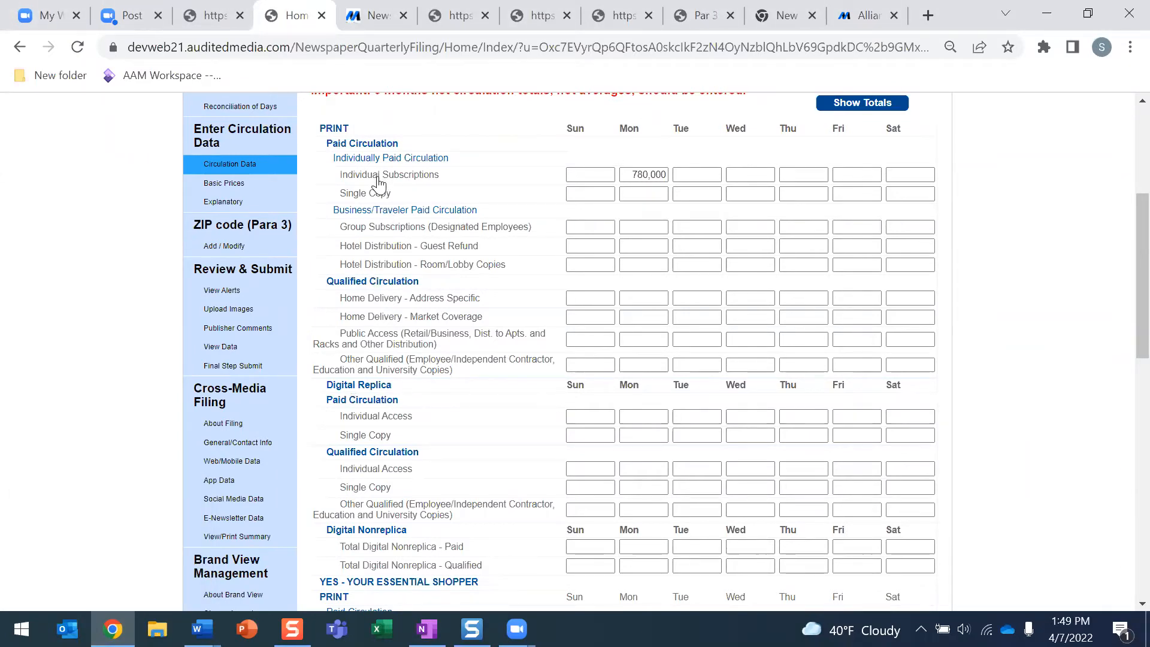
Switch to Word, bringing forward the Ten Merced report and then the Quick Tips guide
left_click(201, 629)
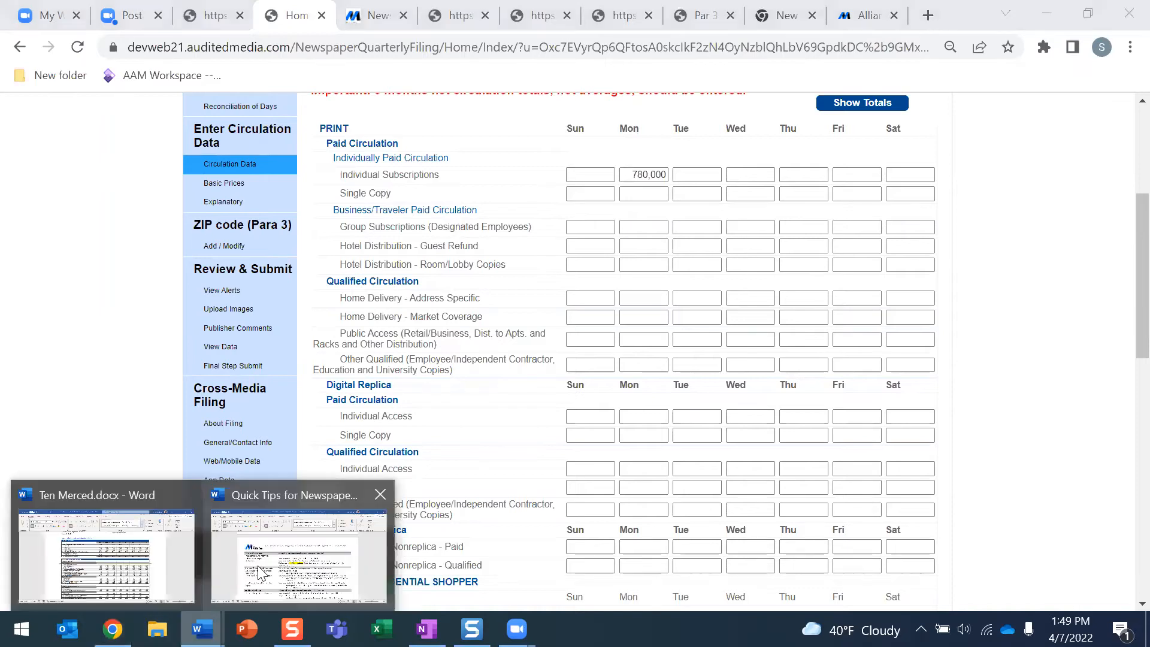
left_click(102, 589)
mouse_move(202, 629)
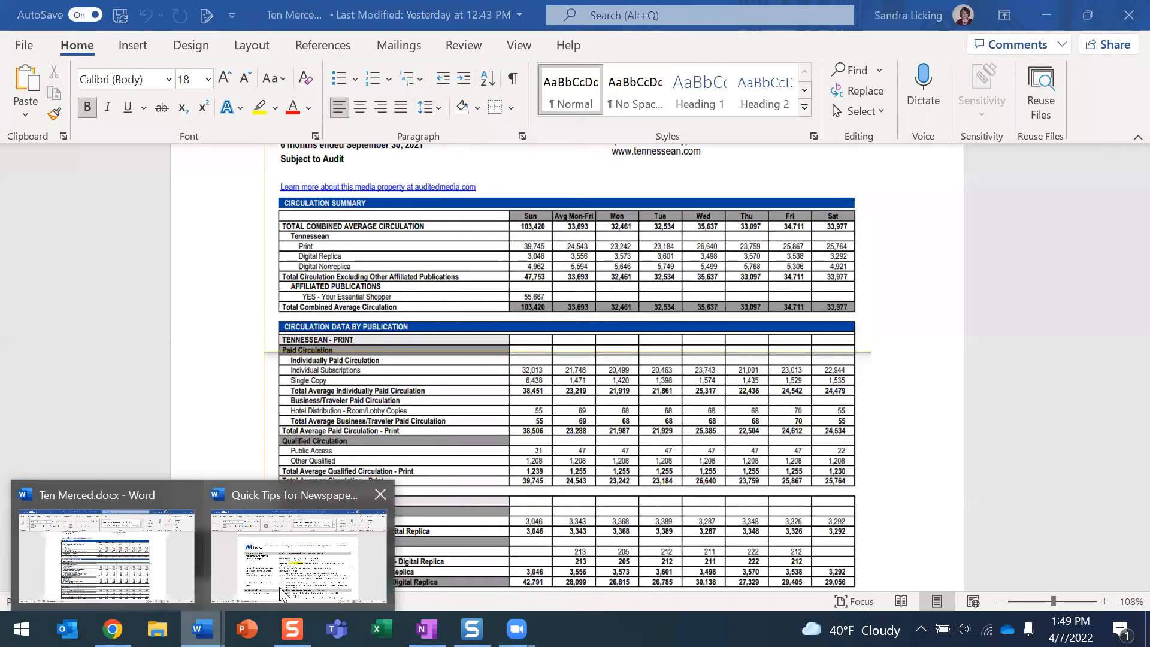
left_click(279, 587)
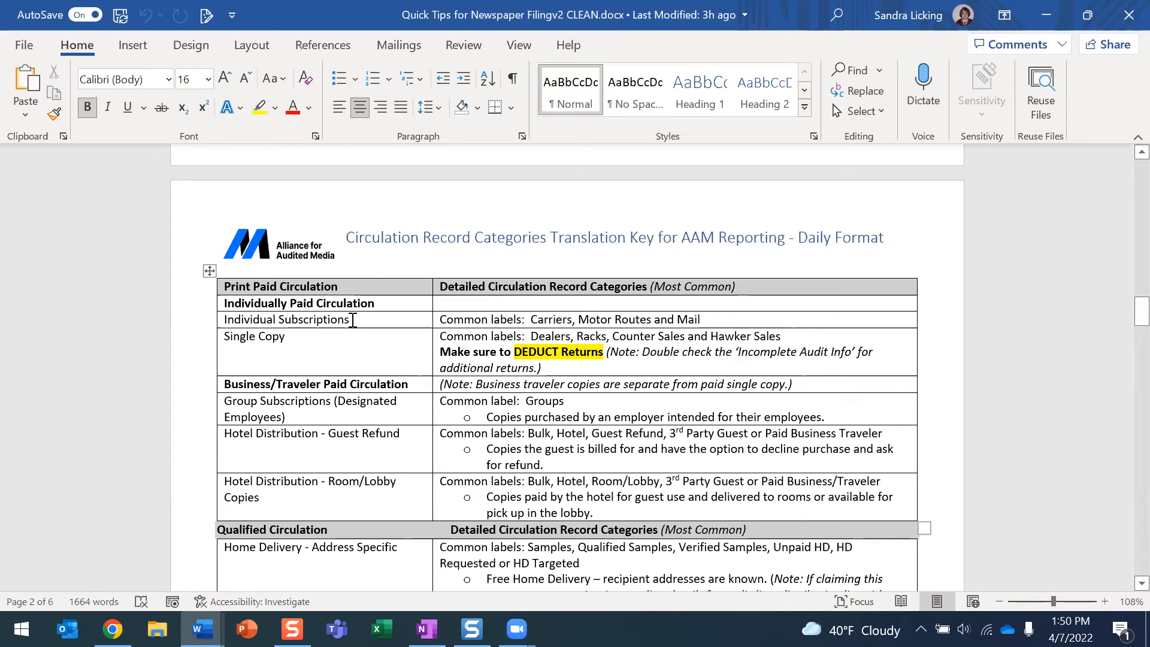
Scroll through the reference tables, then switch to the Ten Merced circulation report
scroll(352, 320, "down", 1)
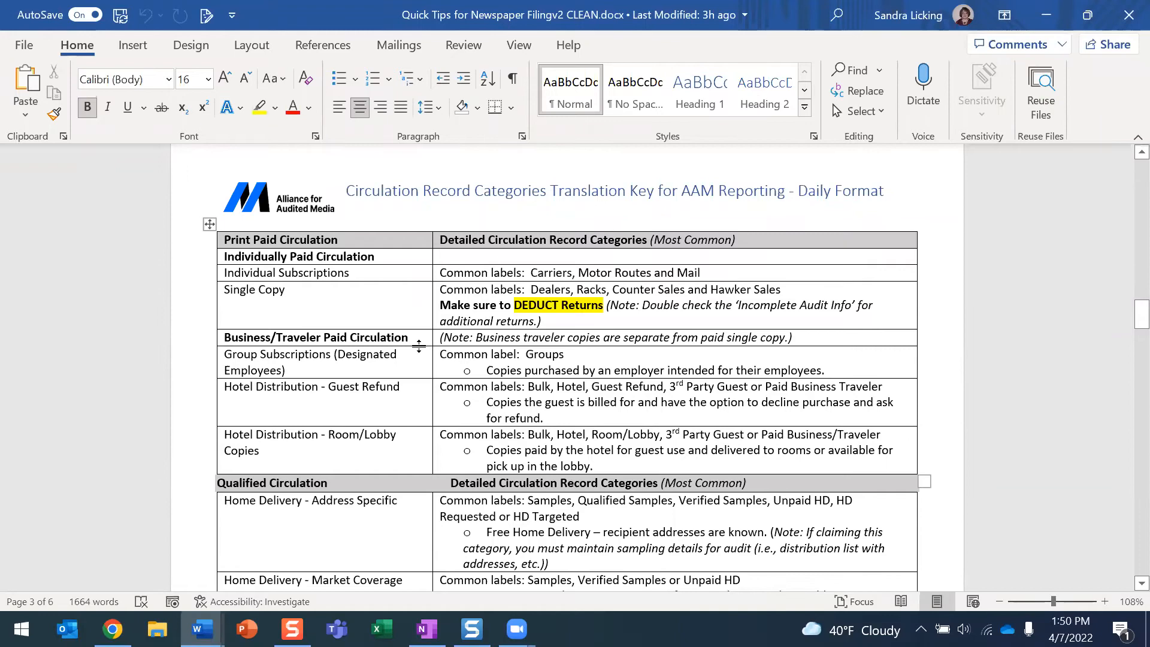
scroll(366, 238, "down", 5)
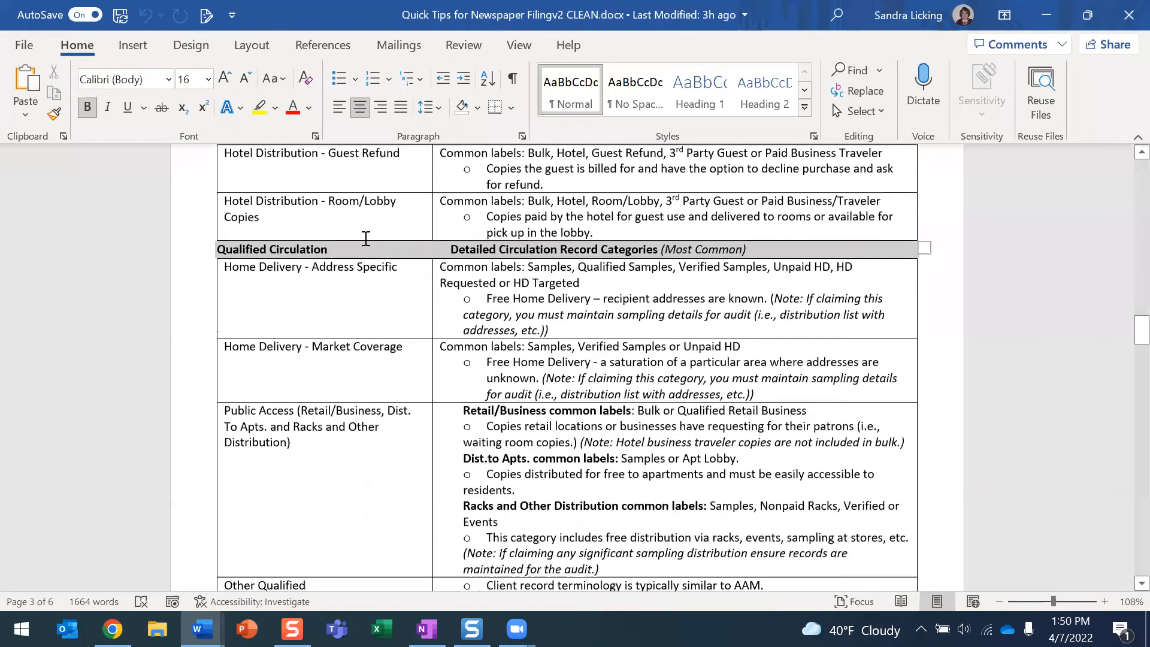
scroll(366, 238, "down", 2)
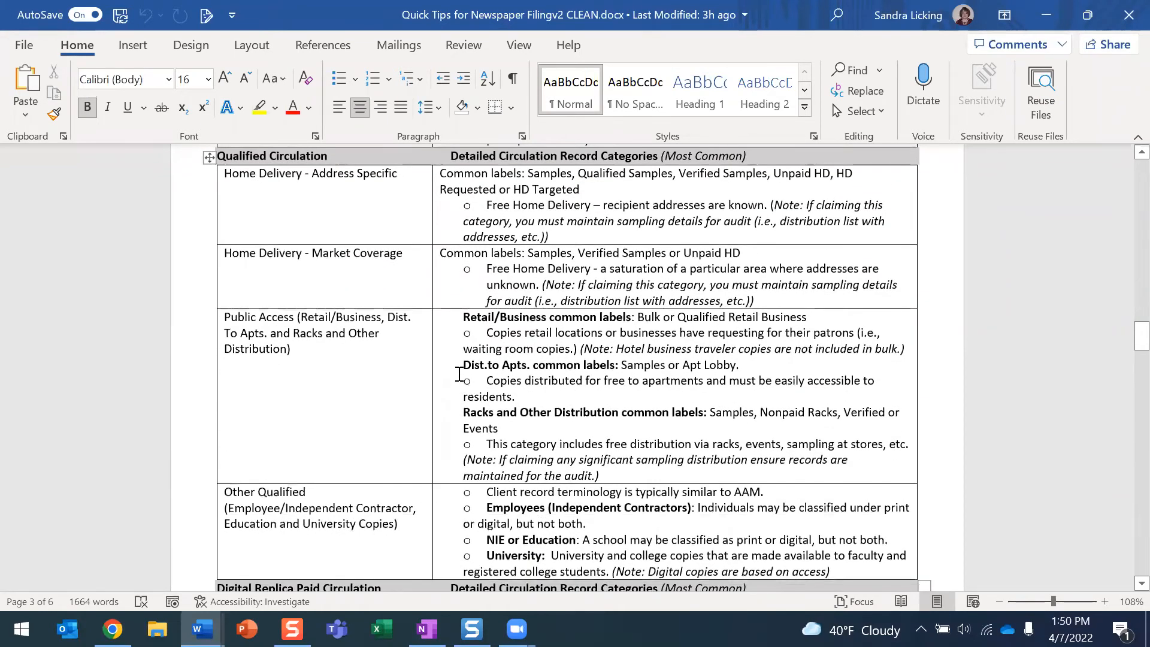
scroll(462, 377, "up", 9)
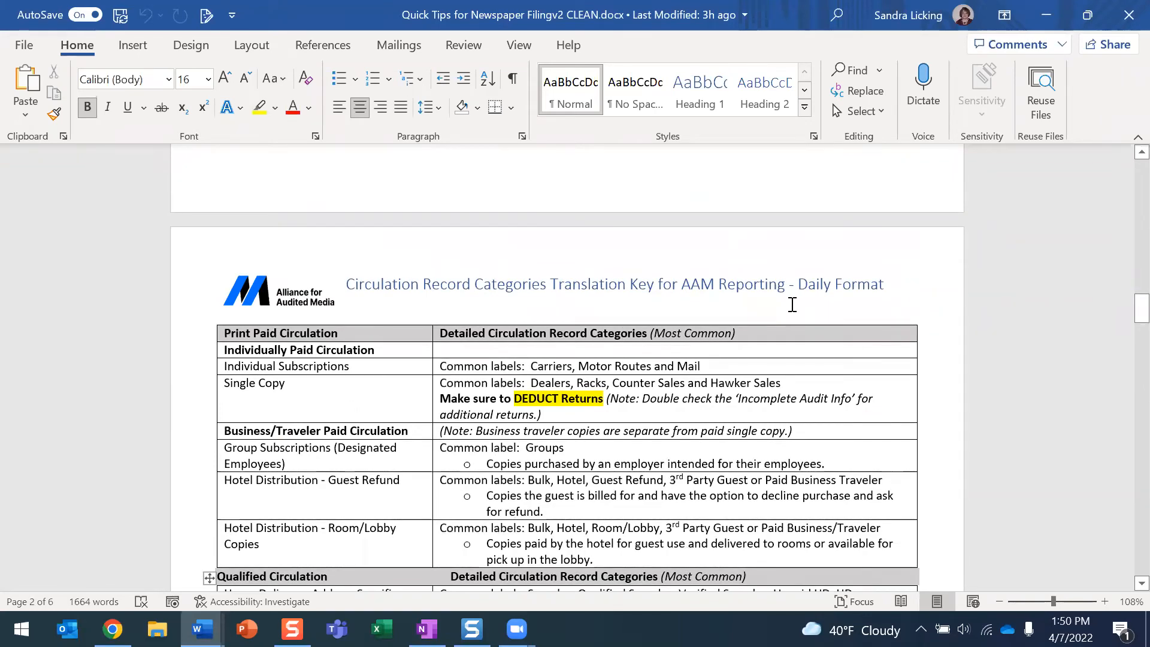
scroll(790, 304, "down", 2)
scroll(787, 307, "down", 20)
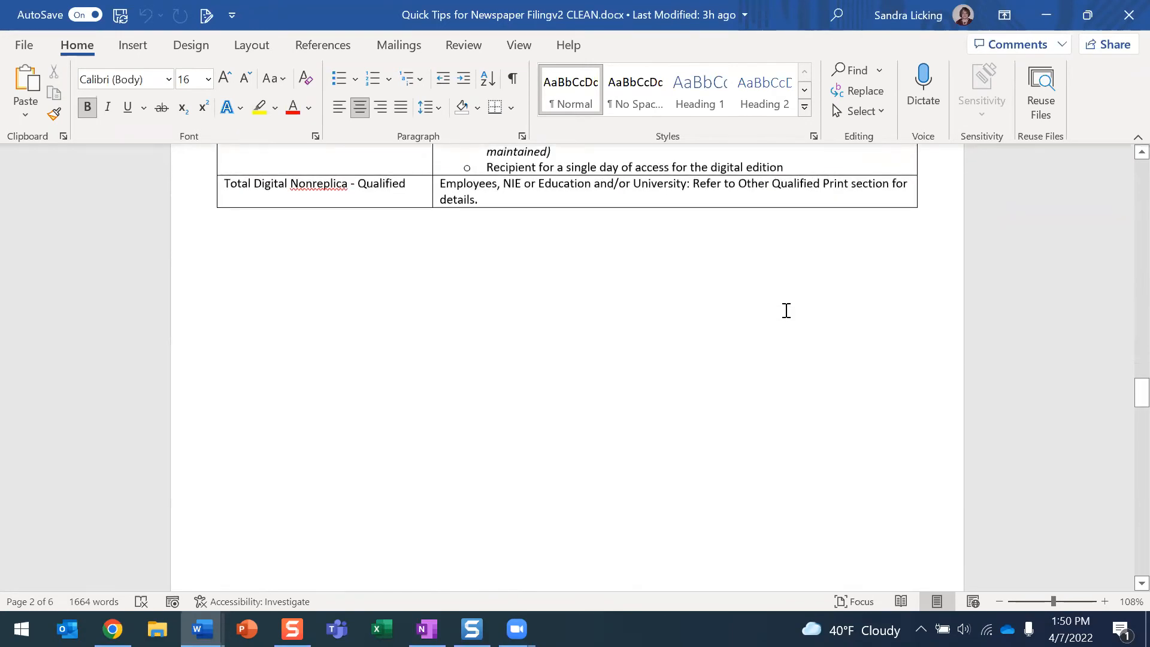
scroll(785, 313, "down", 15)
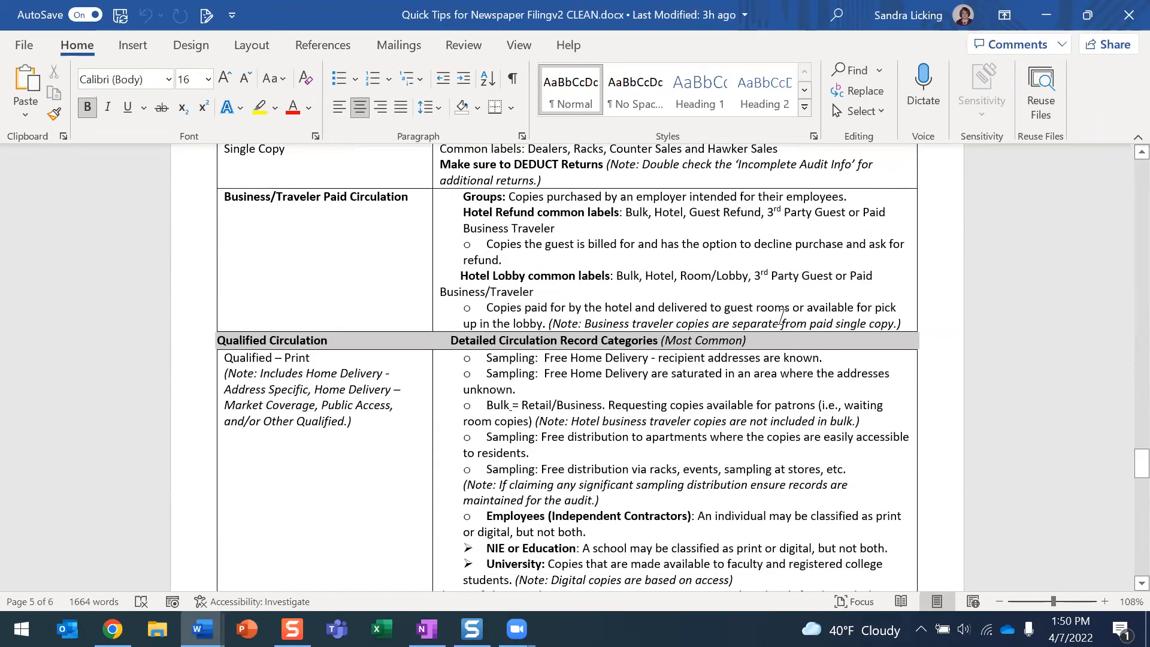
mouse_move(201, 629)
left_click(143, 592)
Scroll the Ten Merced report, then return to the Quick Tips guide's Qualified – Print categories
scroll(539, 358, "down", 10)
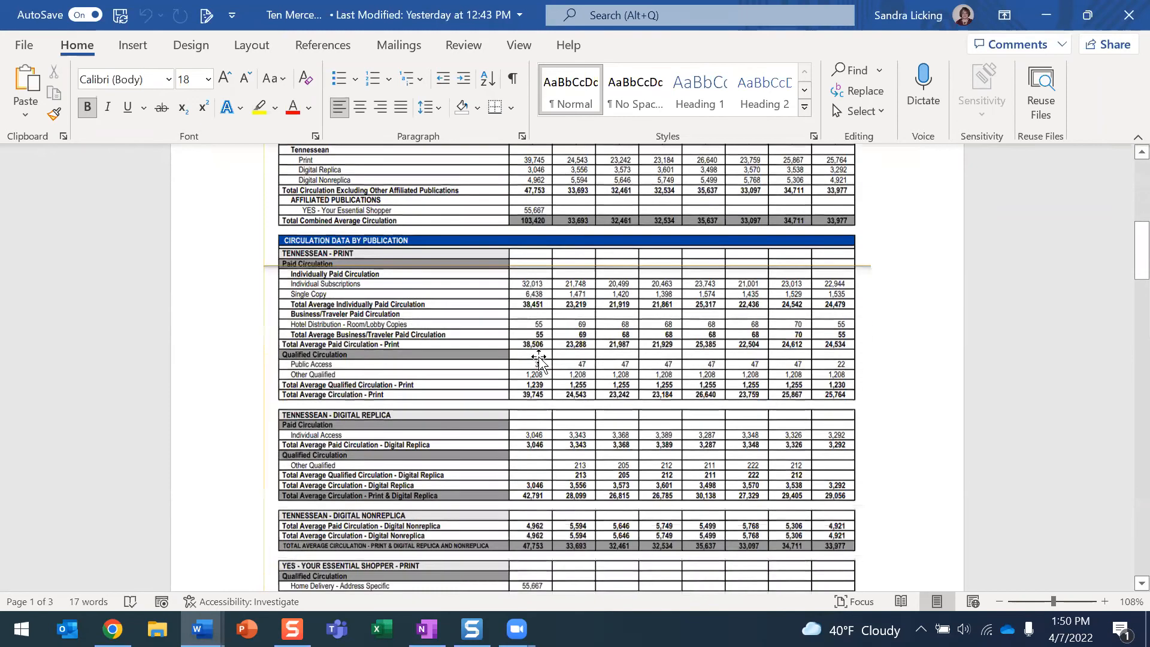
scroll(539, 358, "down", 15)
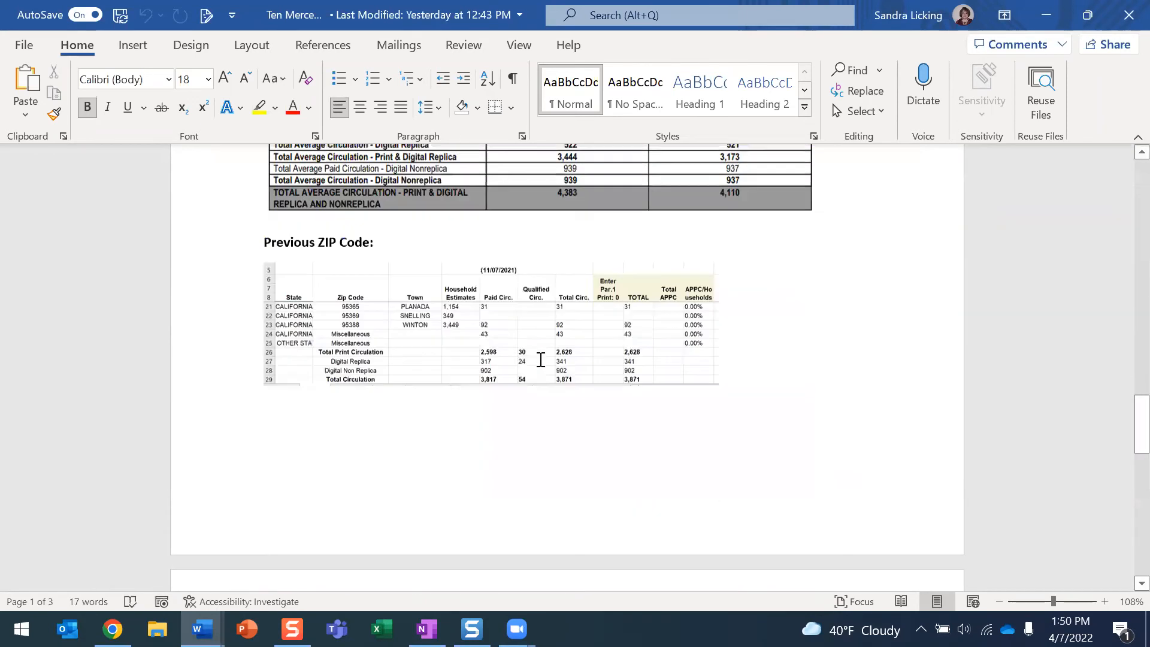
scroll(539, 359, "down", 15)
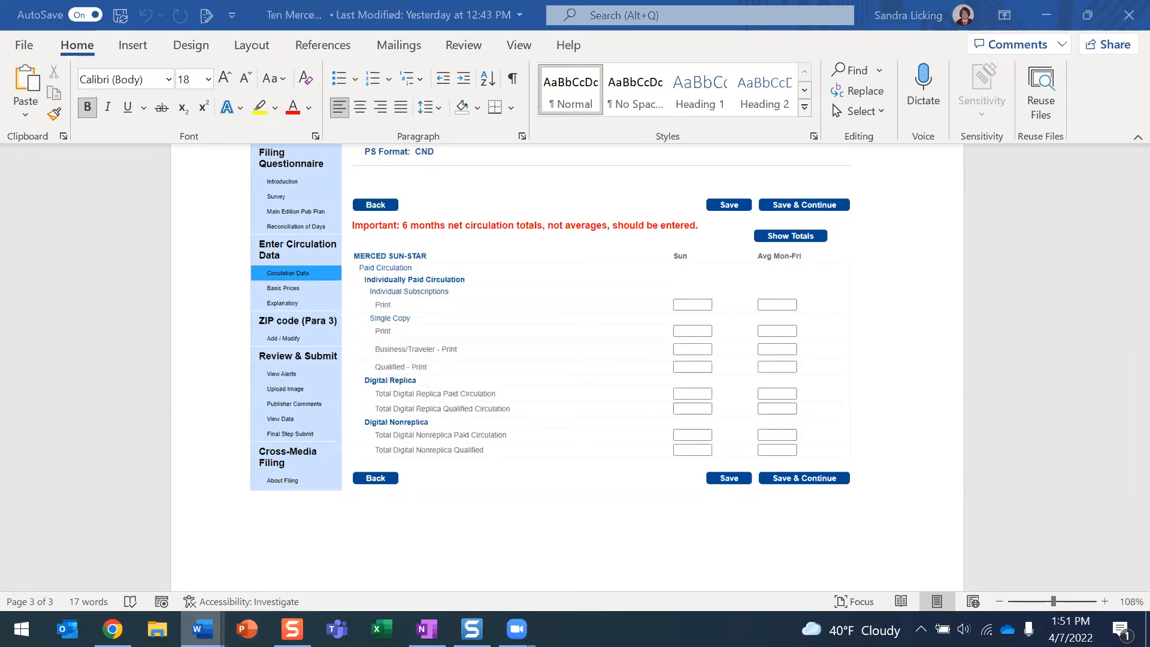
mouse_move(220, 627)
left_click(220, 598)
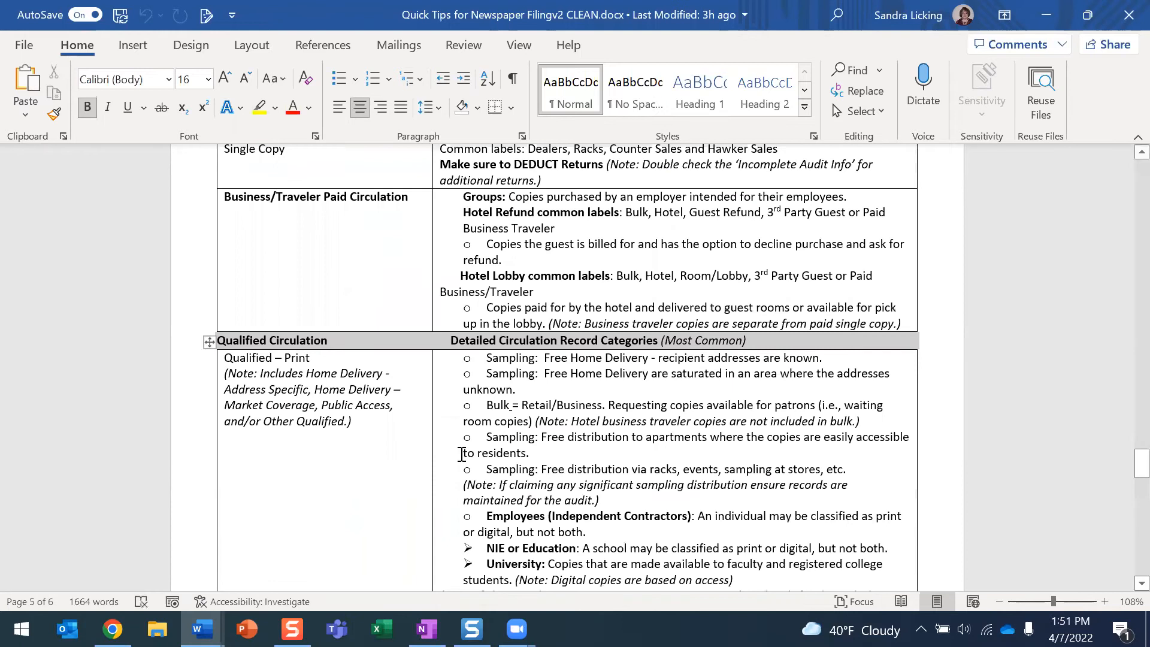
scroll(539, 336, "down", 1)
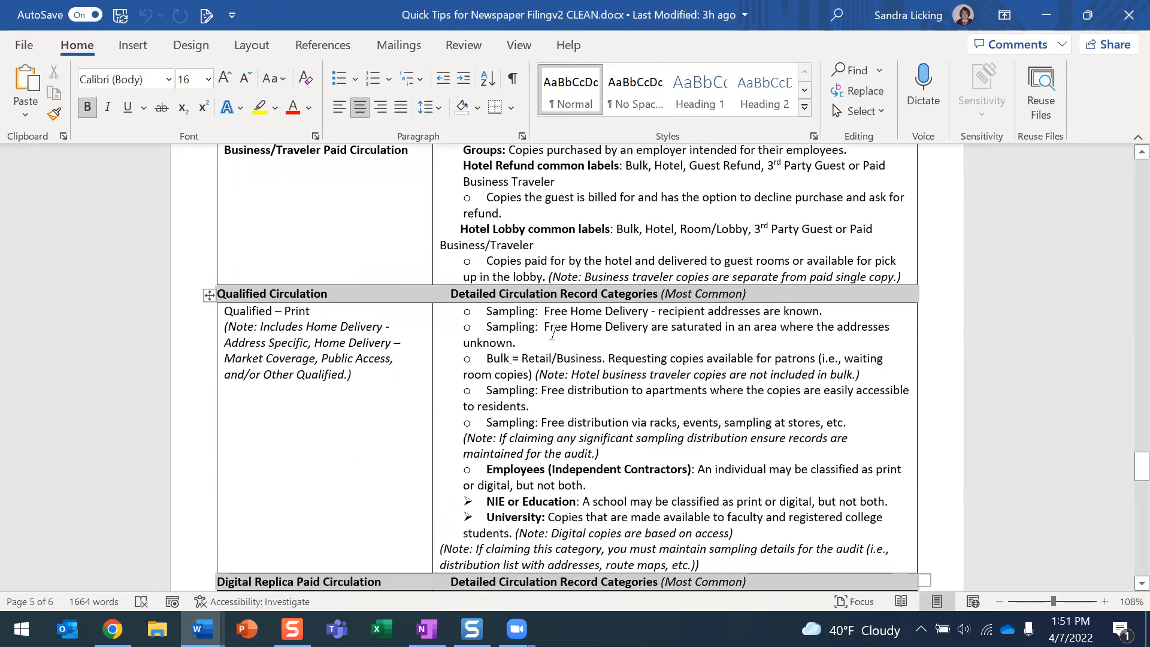
Scroll further down the Quick Tips table, then return to the Circulation Data form in Chrome
scroll(552, 334, "down", 1)
scroll(547, 342, "down", 2)
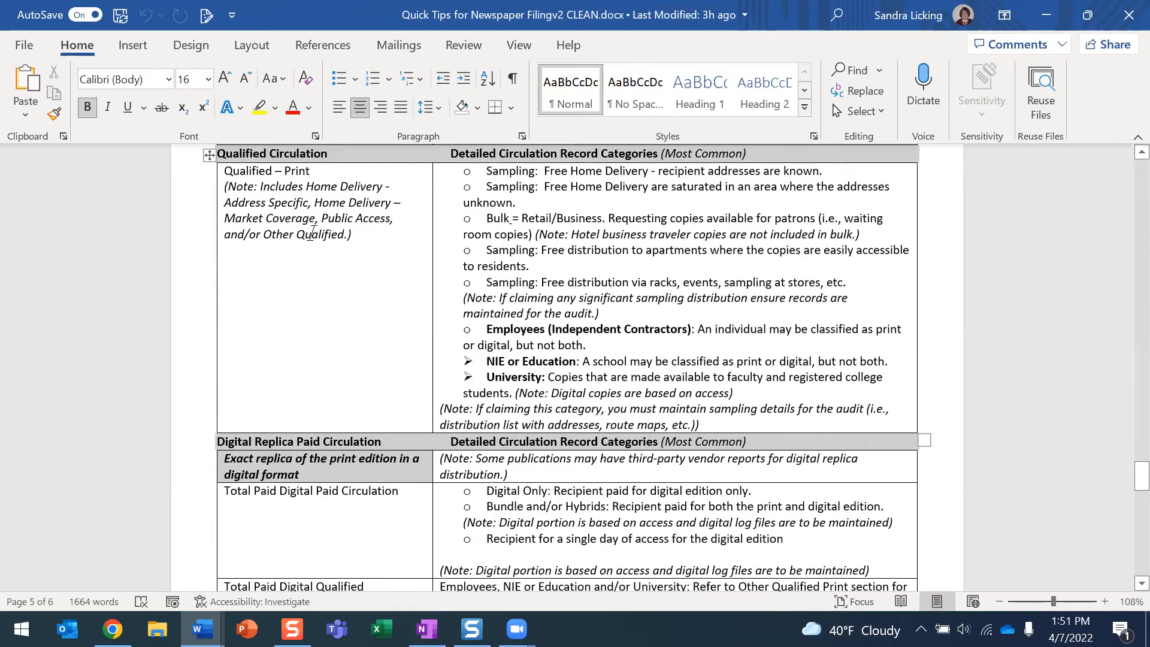
left_click(112, 629)
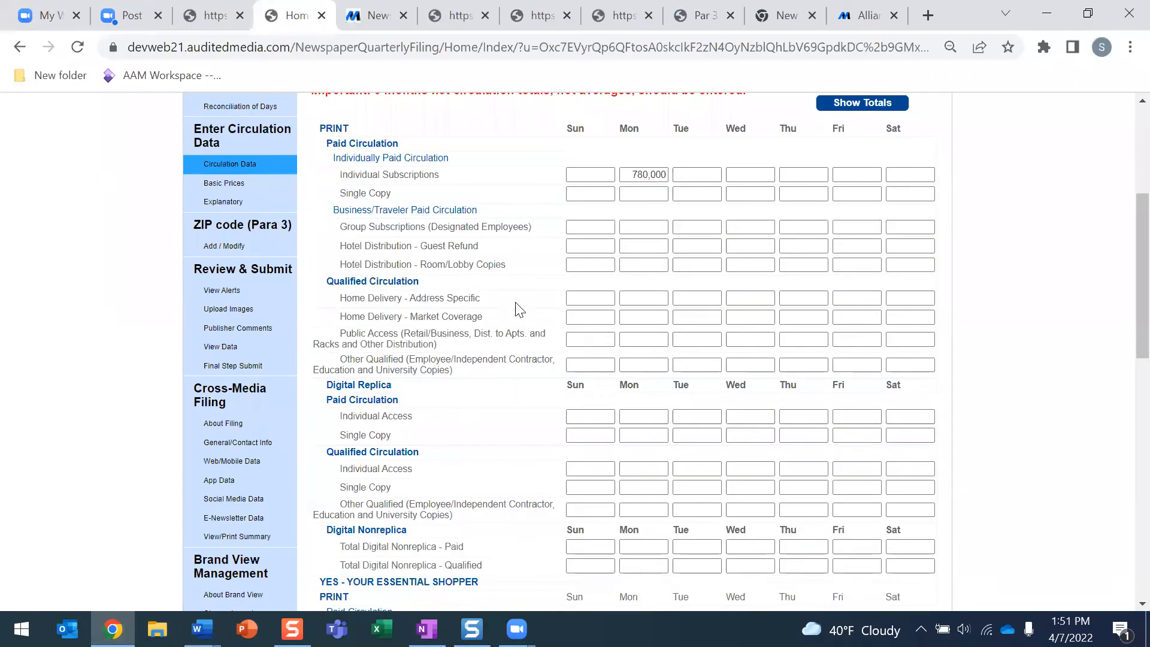
Open Basic Prices, showing single copy prices of 2.50 daily and 3.00 weekend
scroll(492, 305, "up", 3)
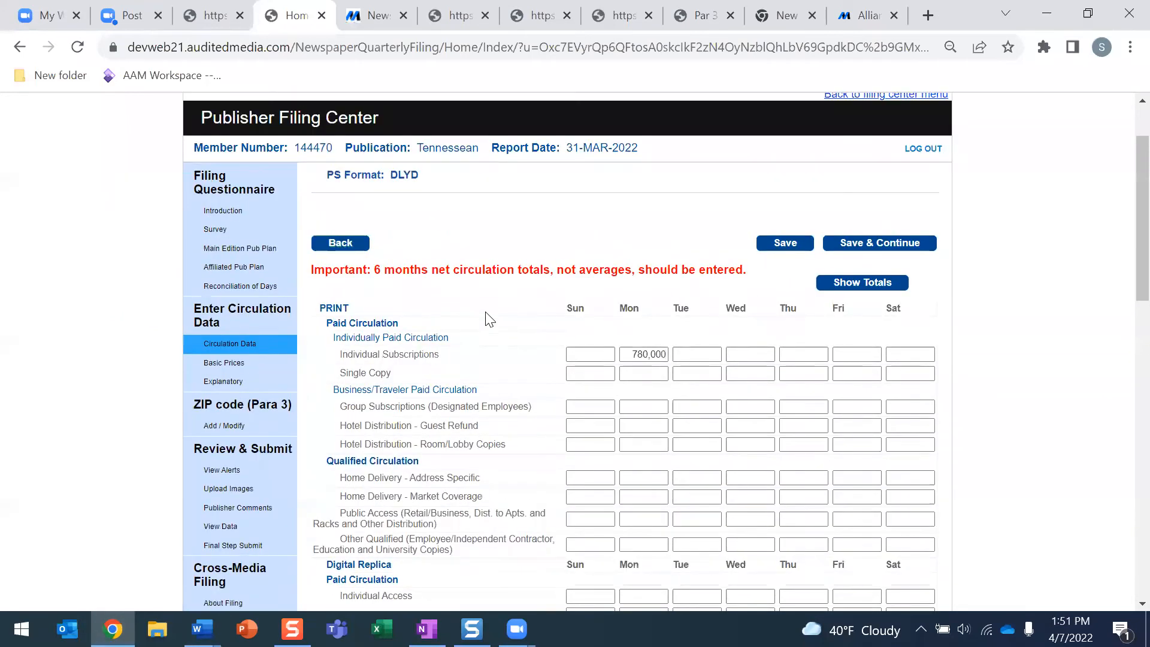
left_click(233, 368)
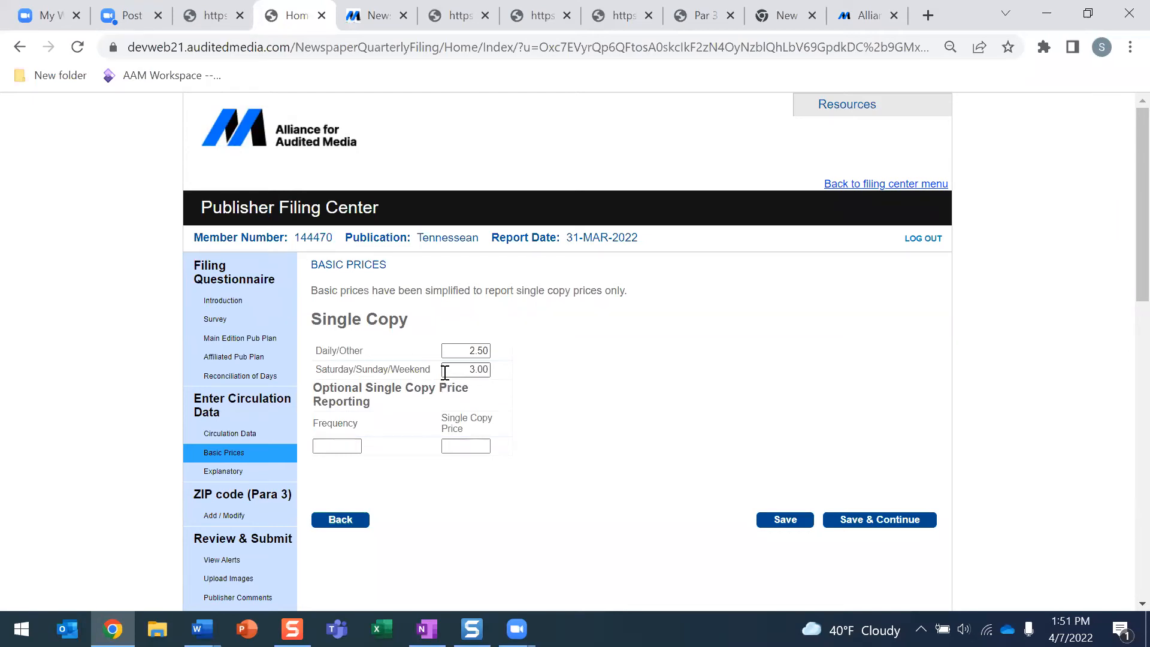
Save the basic prices with optional frequency 'wed' at a single copy price of 3.00
scroll(464, 377, "down", 1)
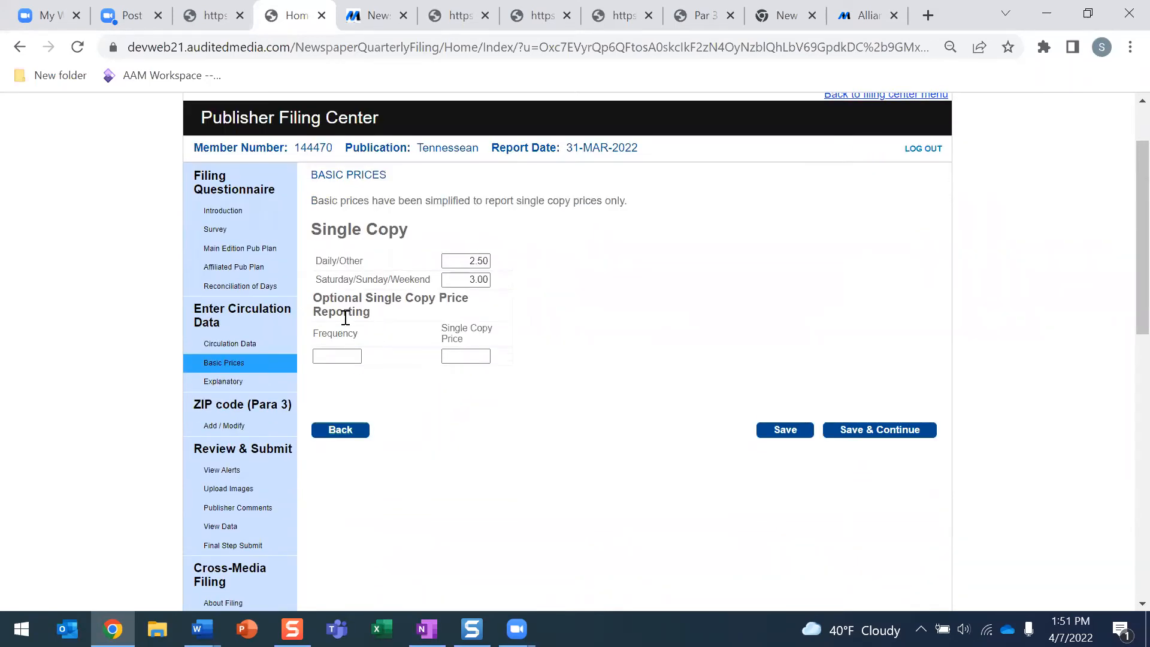
left_click(347, 357)
type("wed")
left_click(450, 356)
type("3.00")
left_click(785, 430)
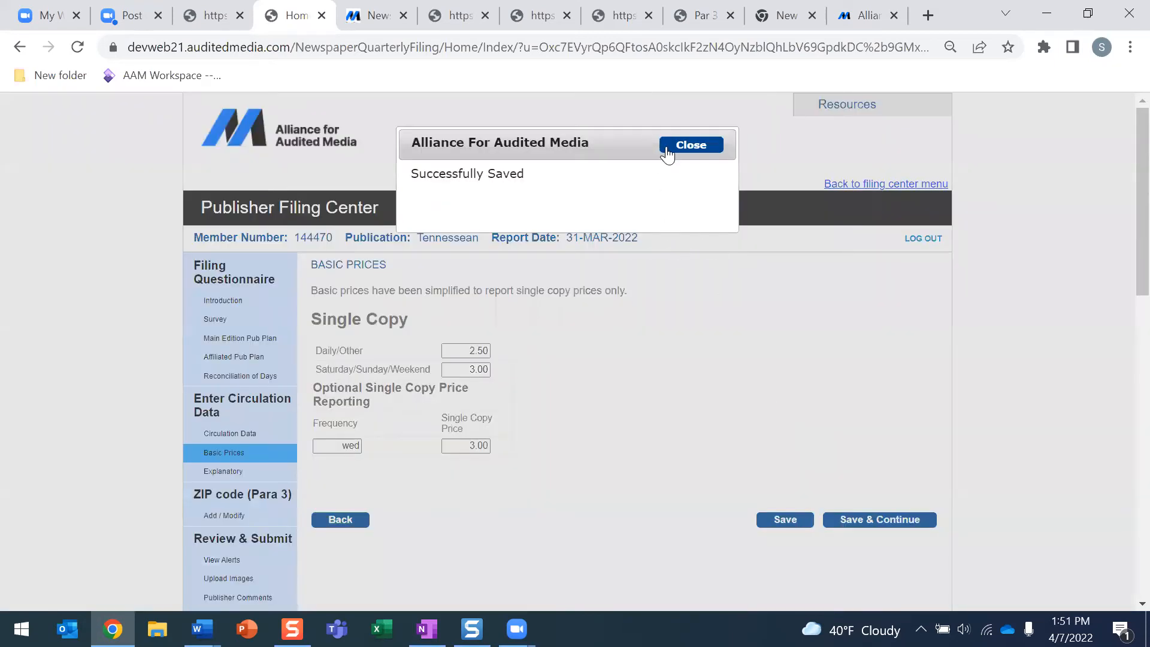
left_click(667, 147)
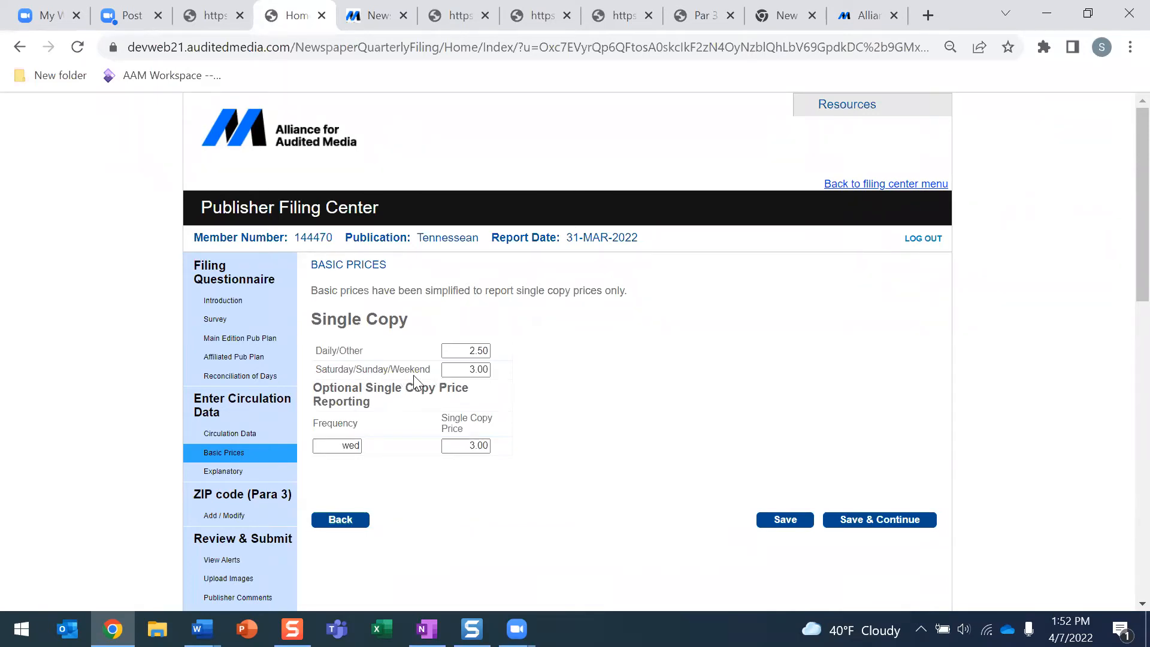
scroll(313, 395, "down", 2)
left_click(286, 381)
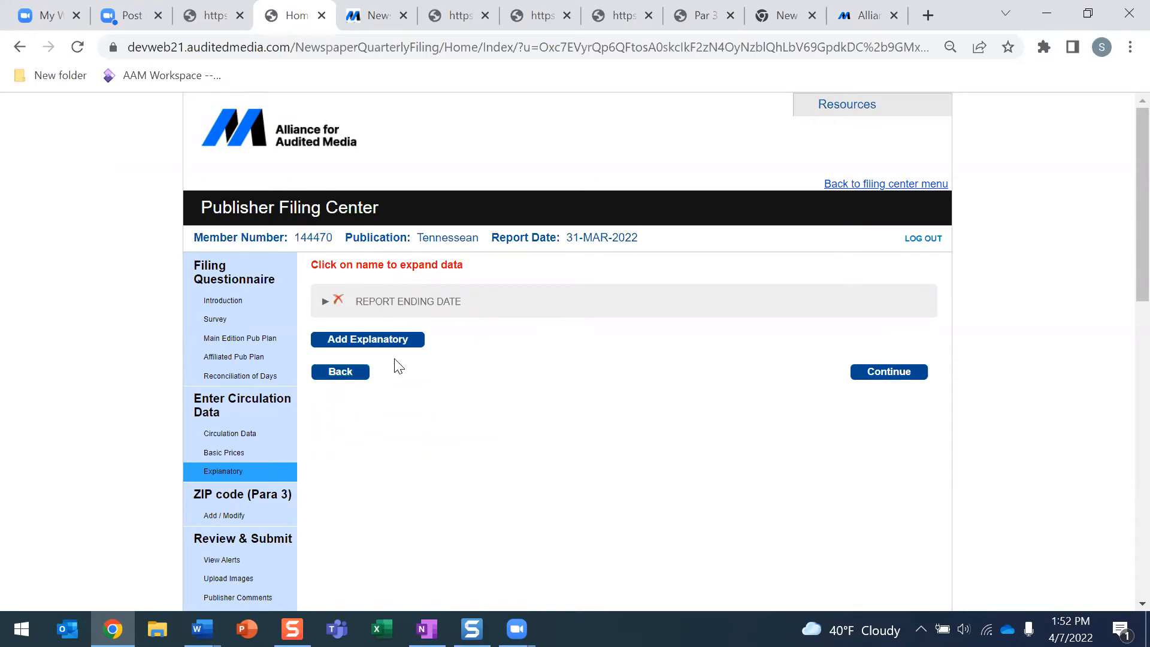
Start a new explanatory note, view the ADVERTISING POLICY text, and close it unchanged
left_click(366, 340)
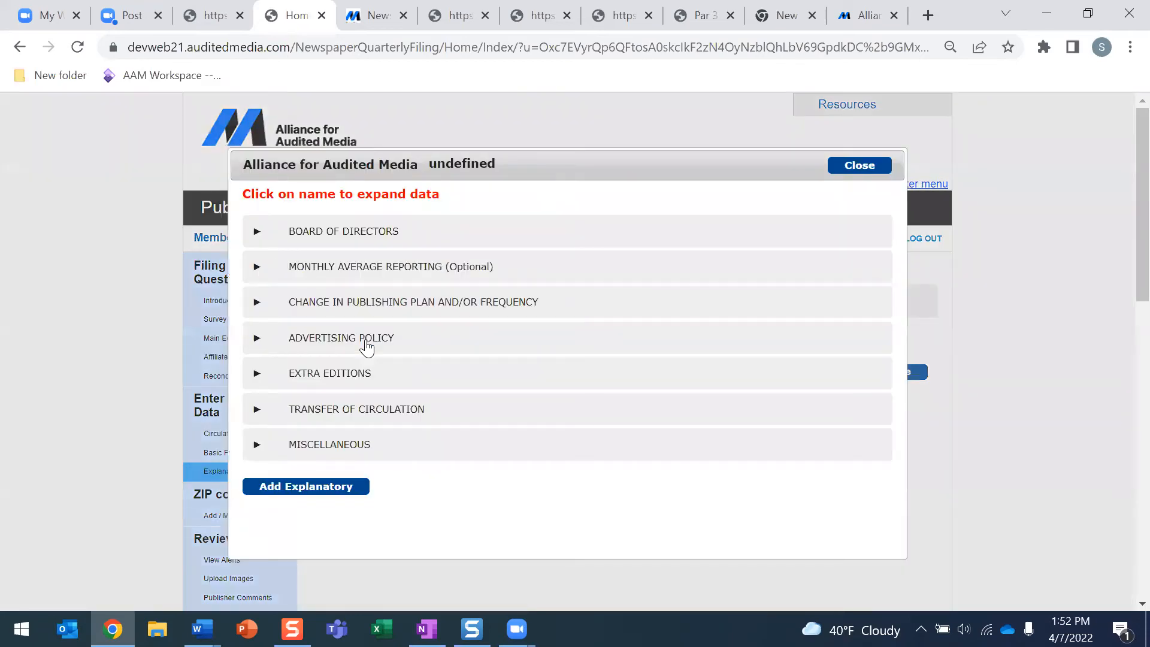
scroll(366, 341, "down", 1)
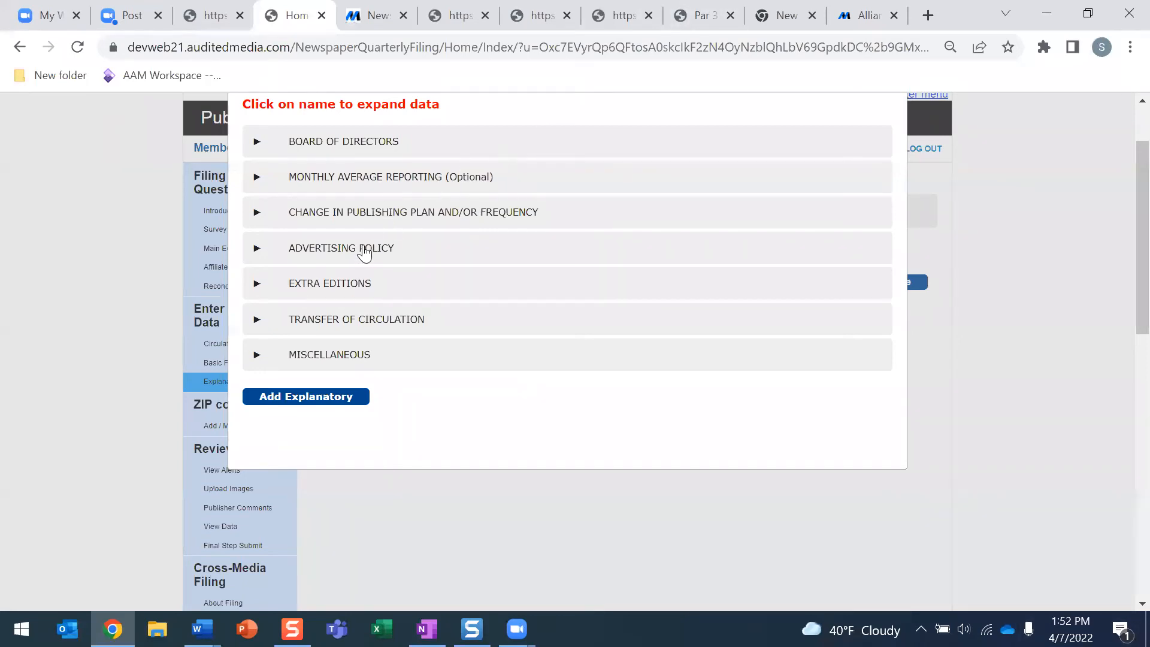
left_click(318, 251)
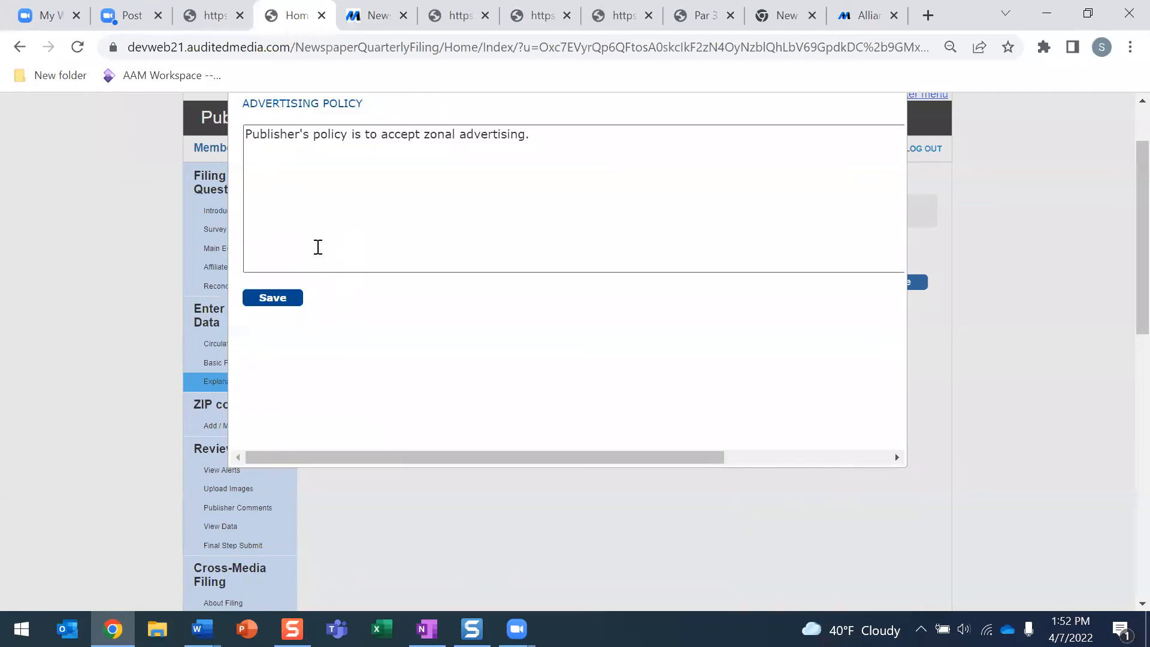
scroll(688, 288, "up", 1)
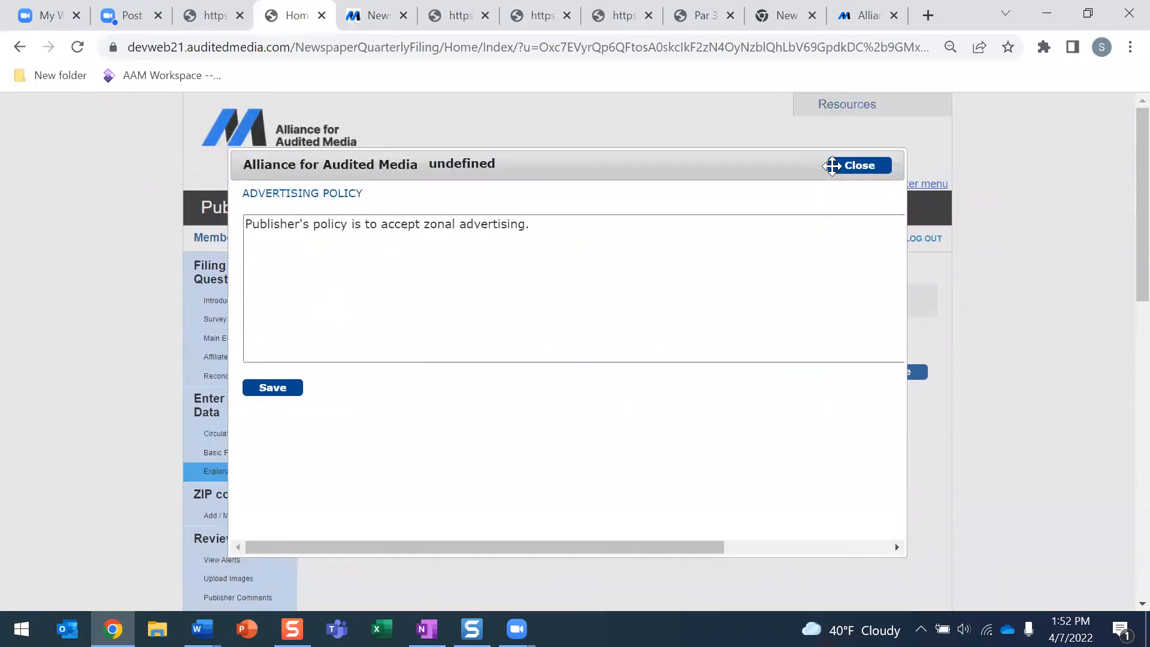
left_click(856, 166)
Save a MISCELLANEOUS explanatory entry, then delete it again
left_click(373, 340)
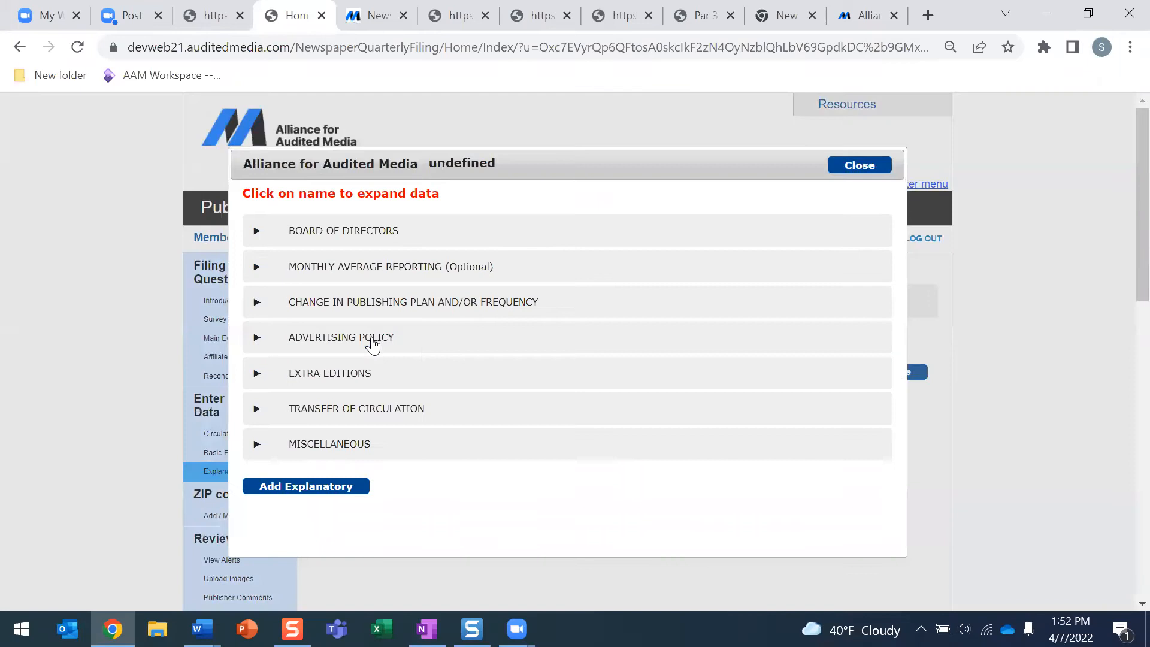
scroll(414, 347, "down", 1)
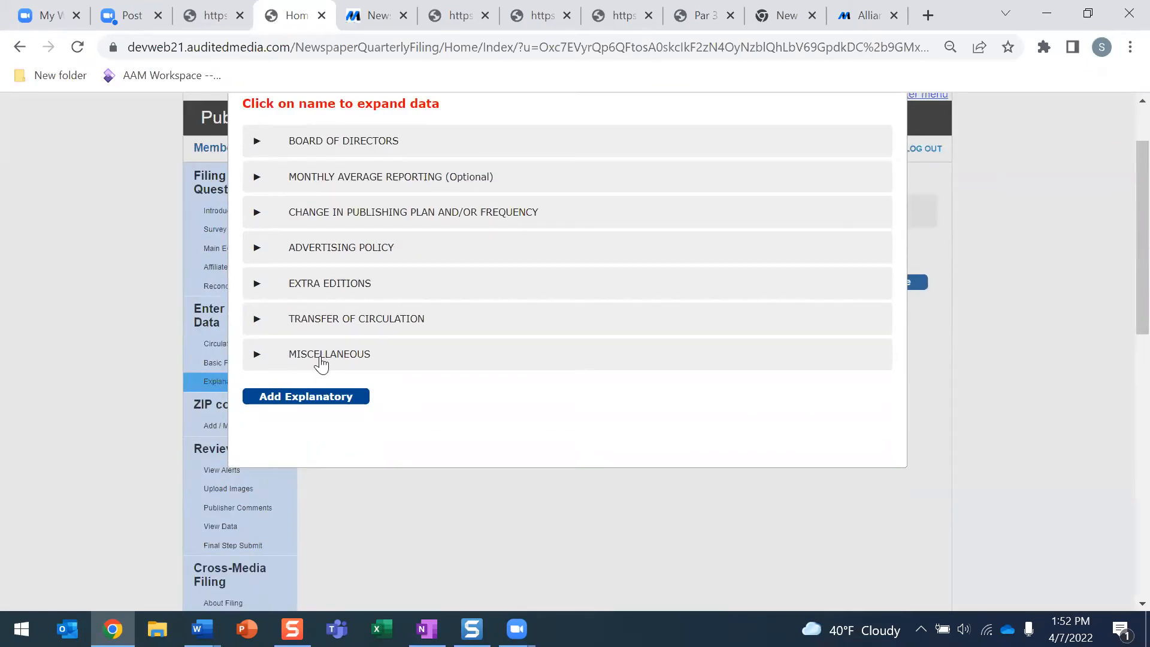
left_click(320, 360)
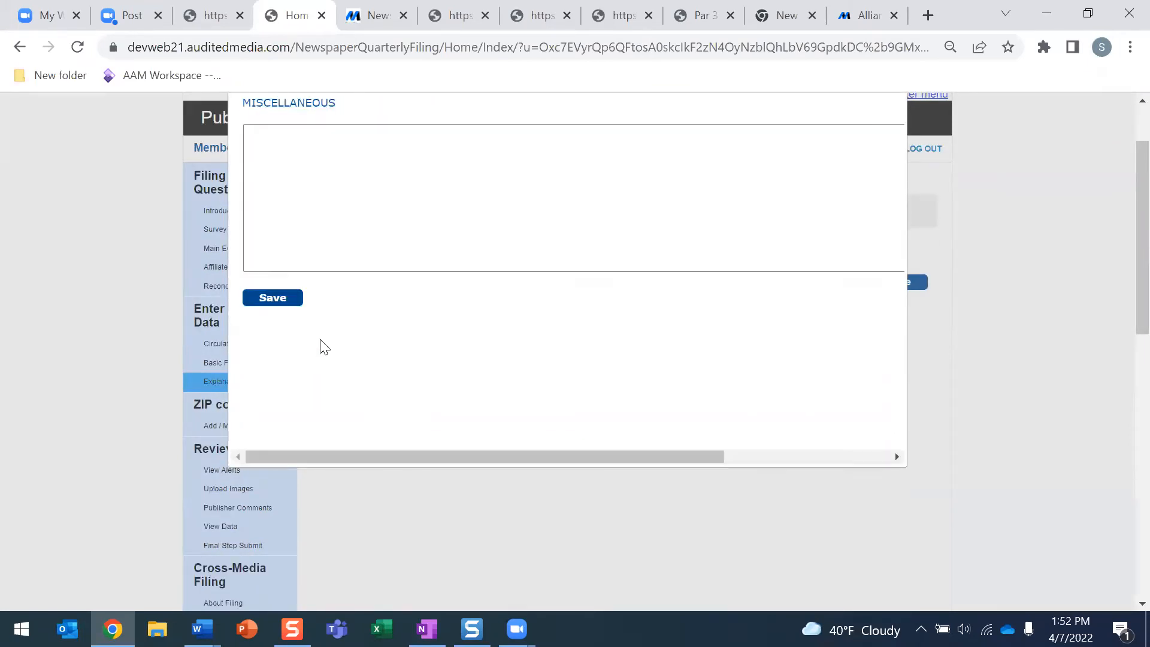
left_click(302, 146)
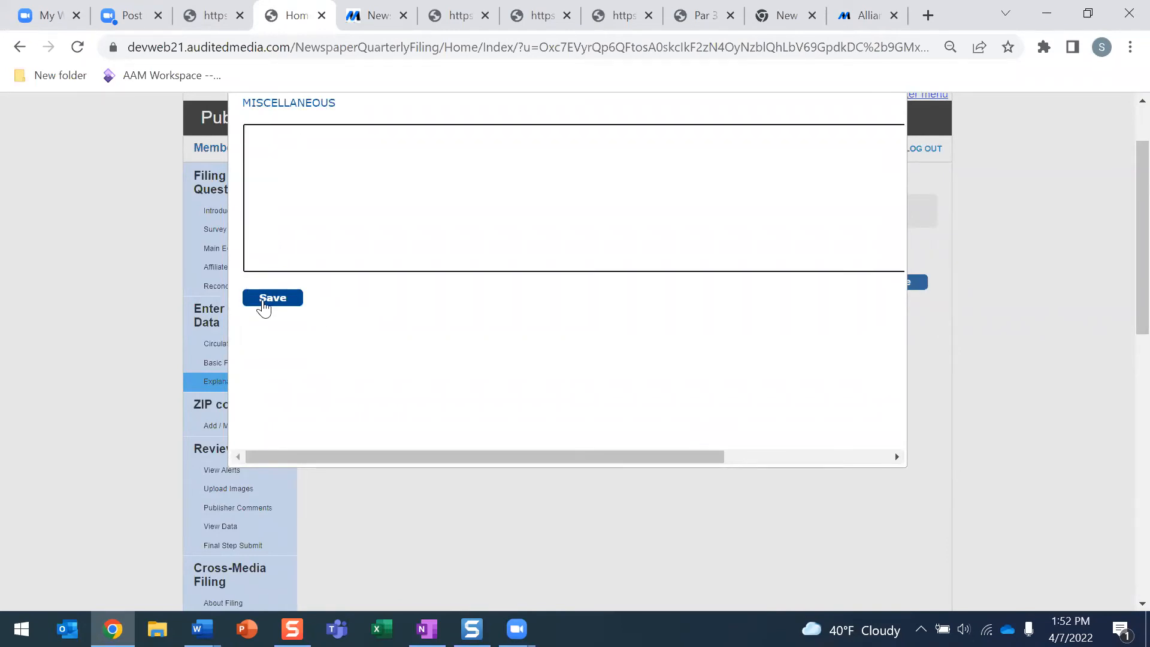
left_click(263, 301)
left_click(712, 148)
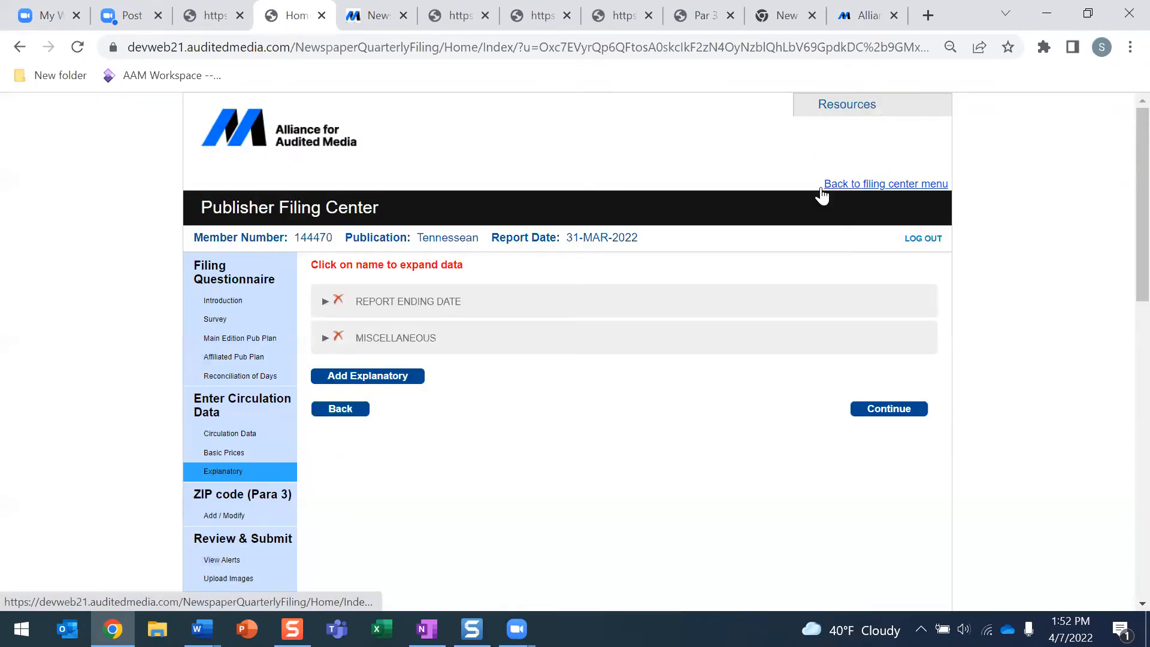
left_click(338, 336)
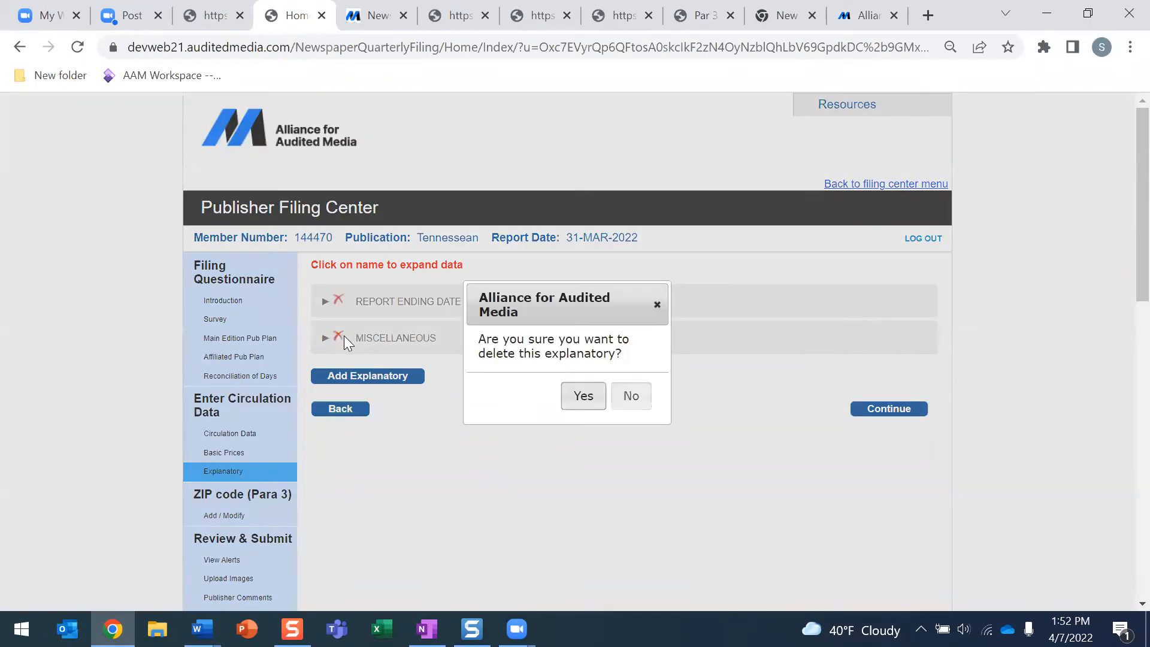
left_click(578, 398)
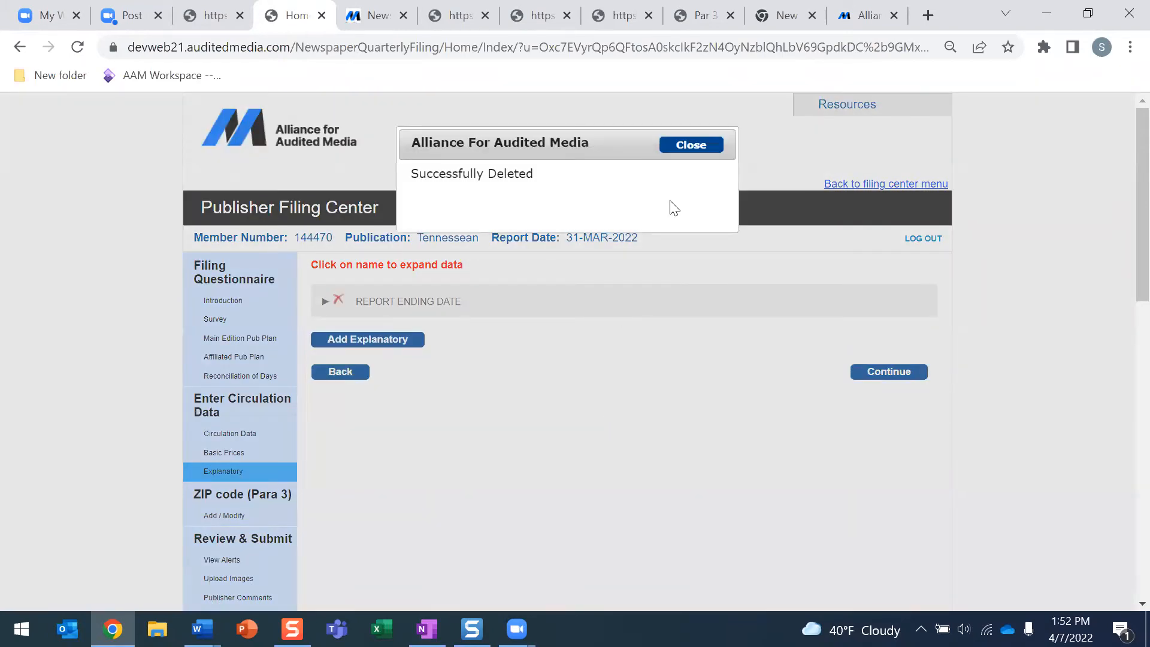
left_click(698, 149)
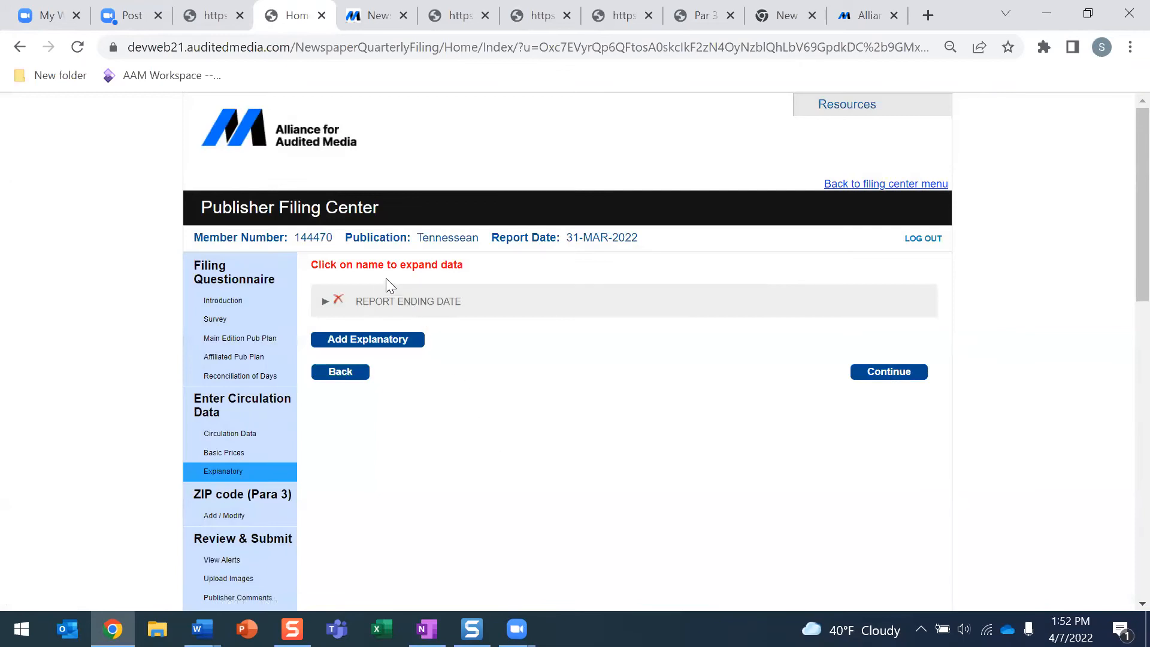
Go to the ZIP code distribution page and bring Ten Merced.docx forward in Word
scroll(282, 371, "down", 3)
scroll(453, 185, "up", 2)
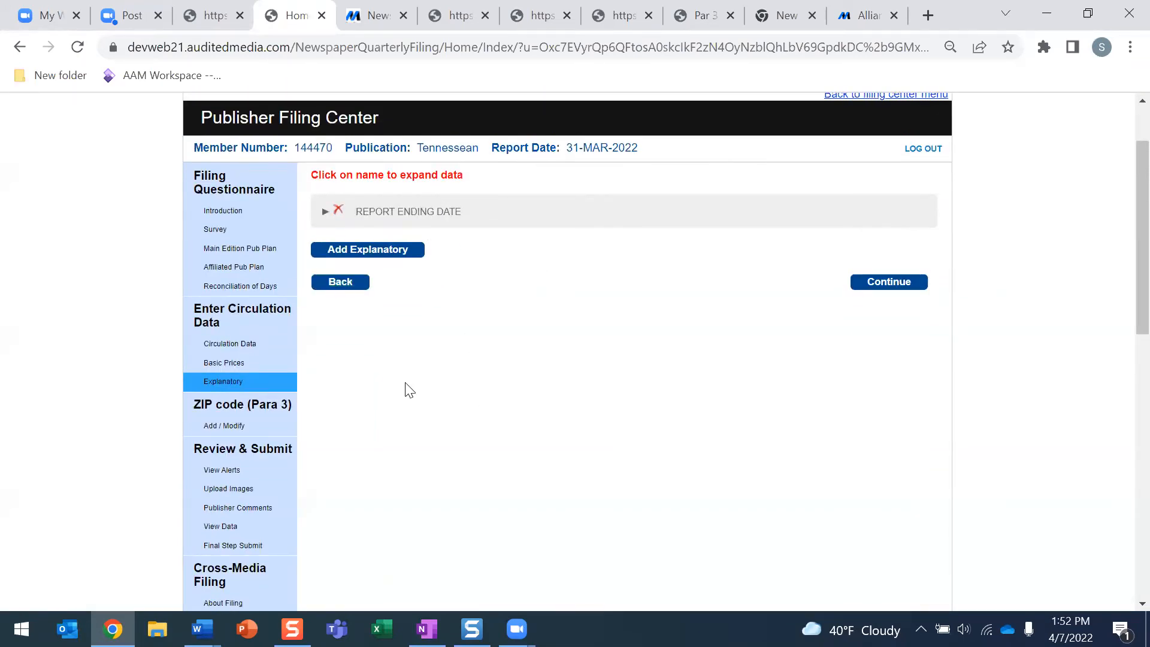
left_click(196, 429)
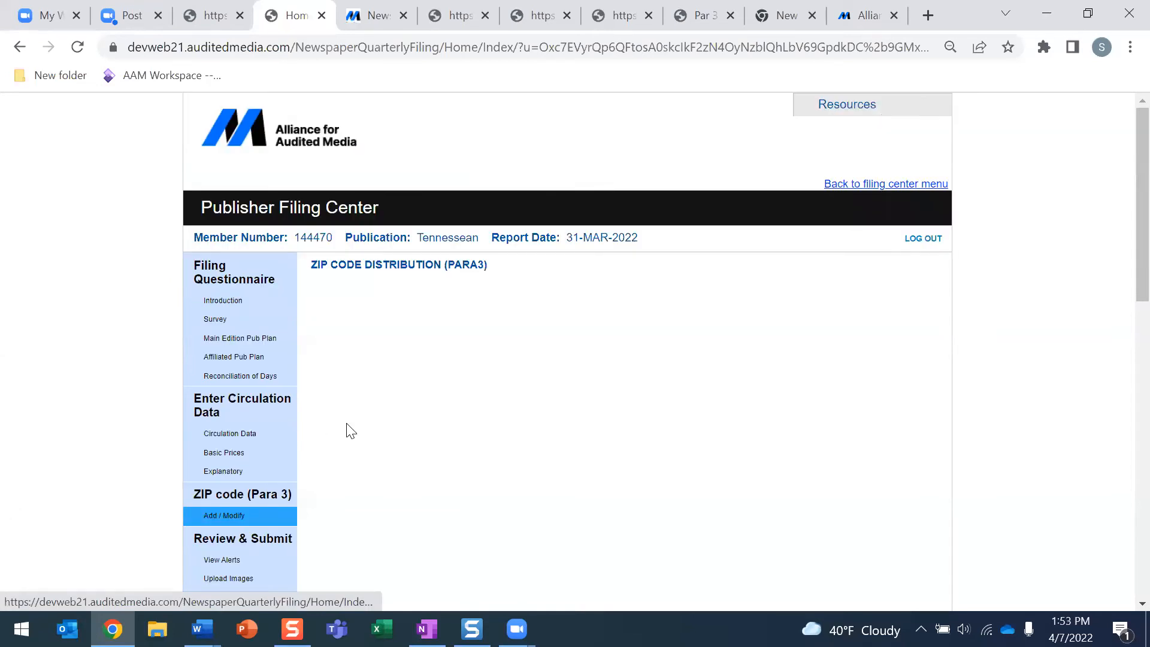
scroll(346, 429, "down", 3)
mouse_move(206, 614)
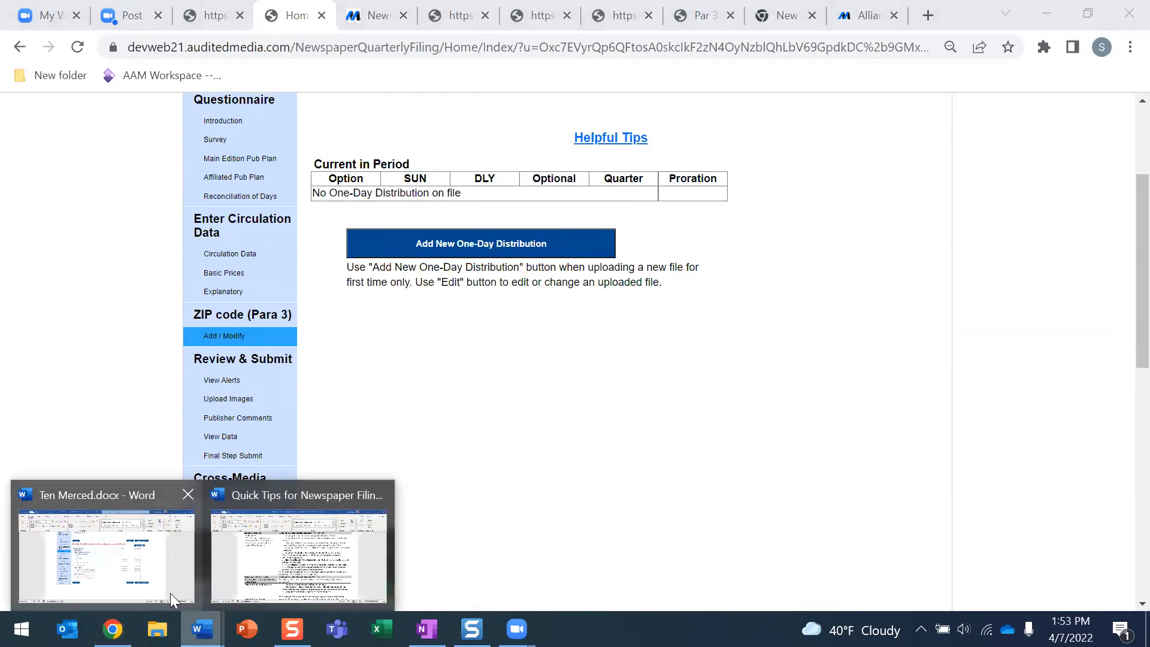
left_click(151, 590)
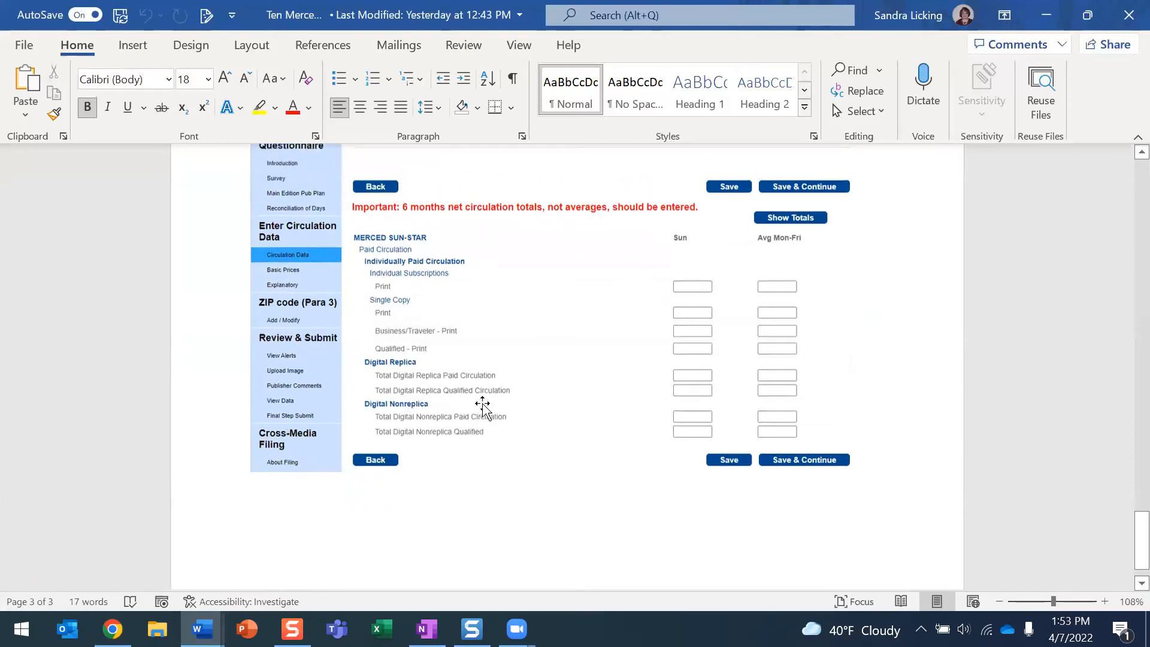
Review the Merced document's circulation and Previous ZIP Code tables, then return to the browser
scroll(482, 398, "down", 10)
scroll(484, 404, "up", 2)
scroll(480, 390, "down", 10)
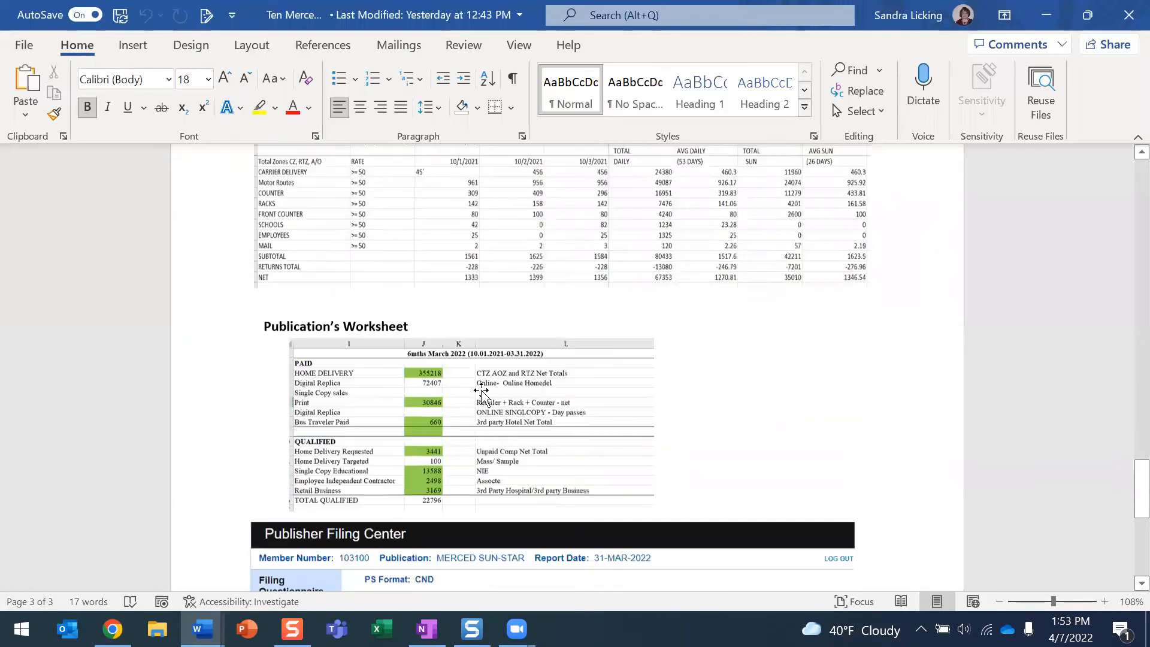
scroll(482, 392, "up", 10)
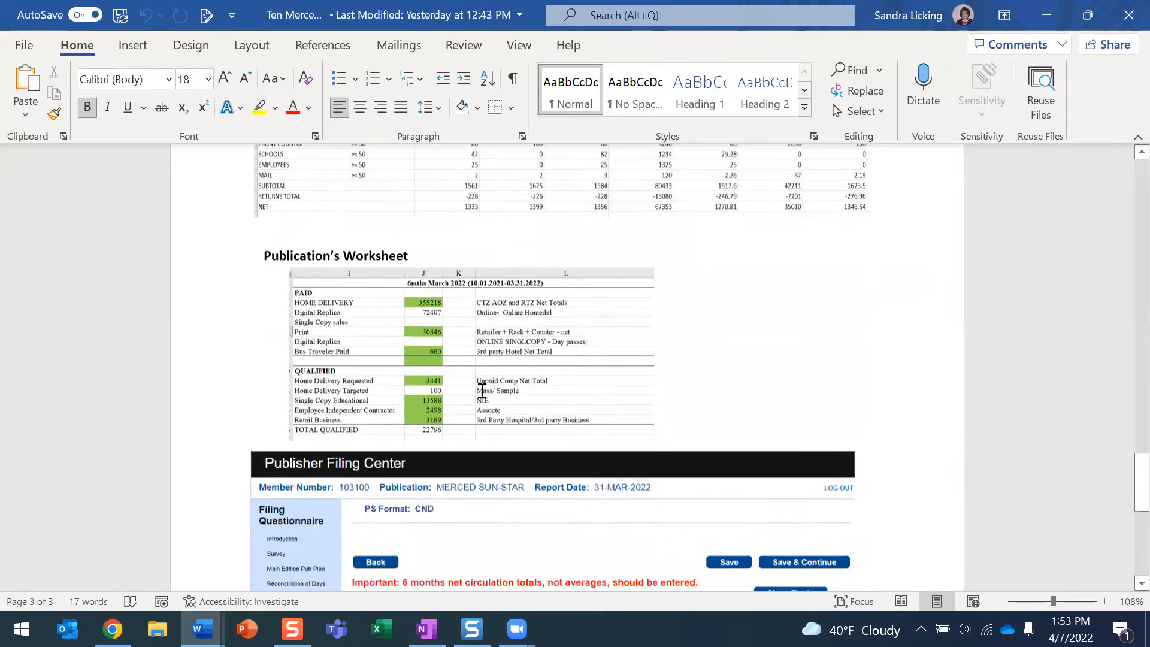
scroll(482, 392, "up", 2)
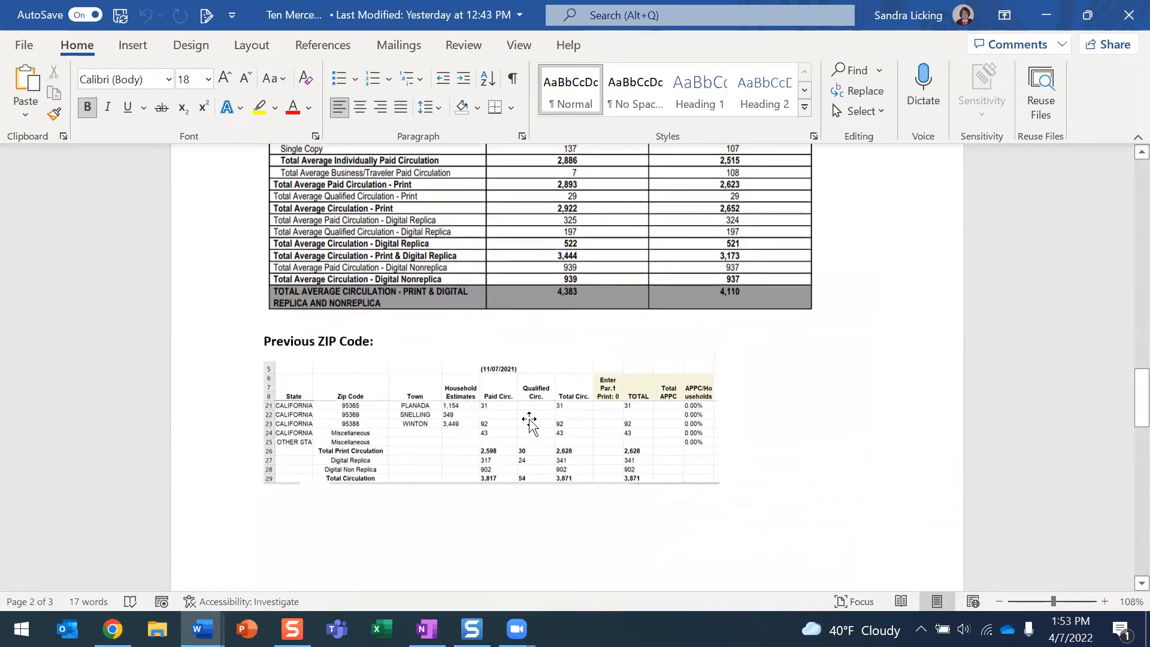
scroll(640, 423, "up", 3)
scroll(641, 423, "up", 5)
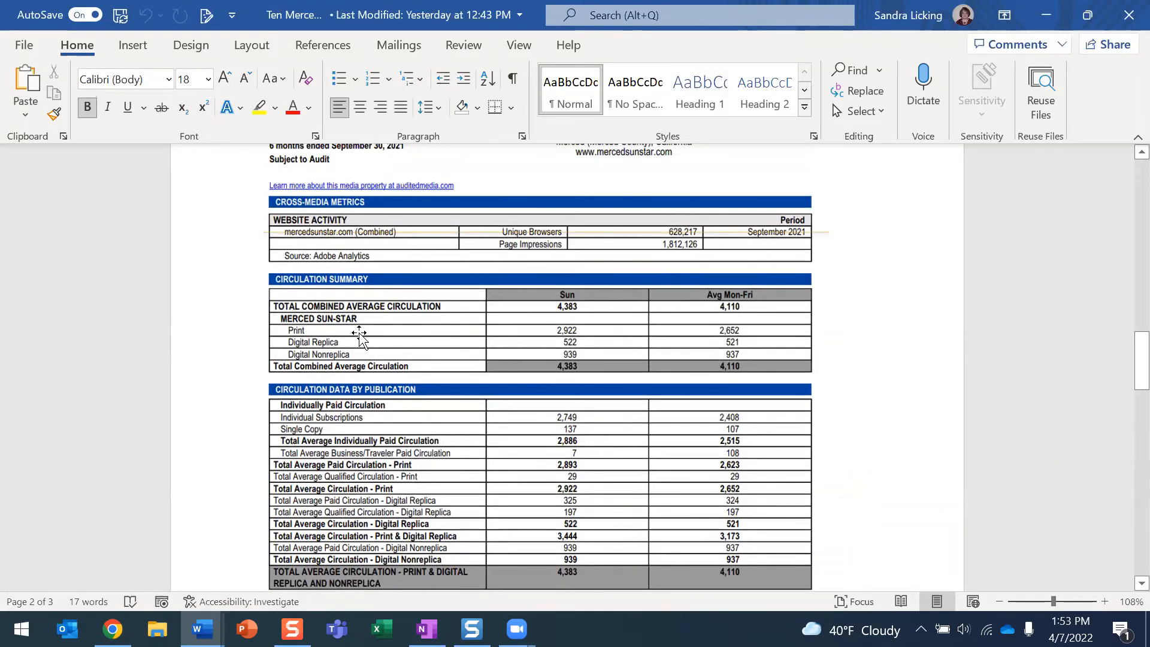
scroll(359, 336, "down", 3)
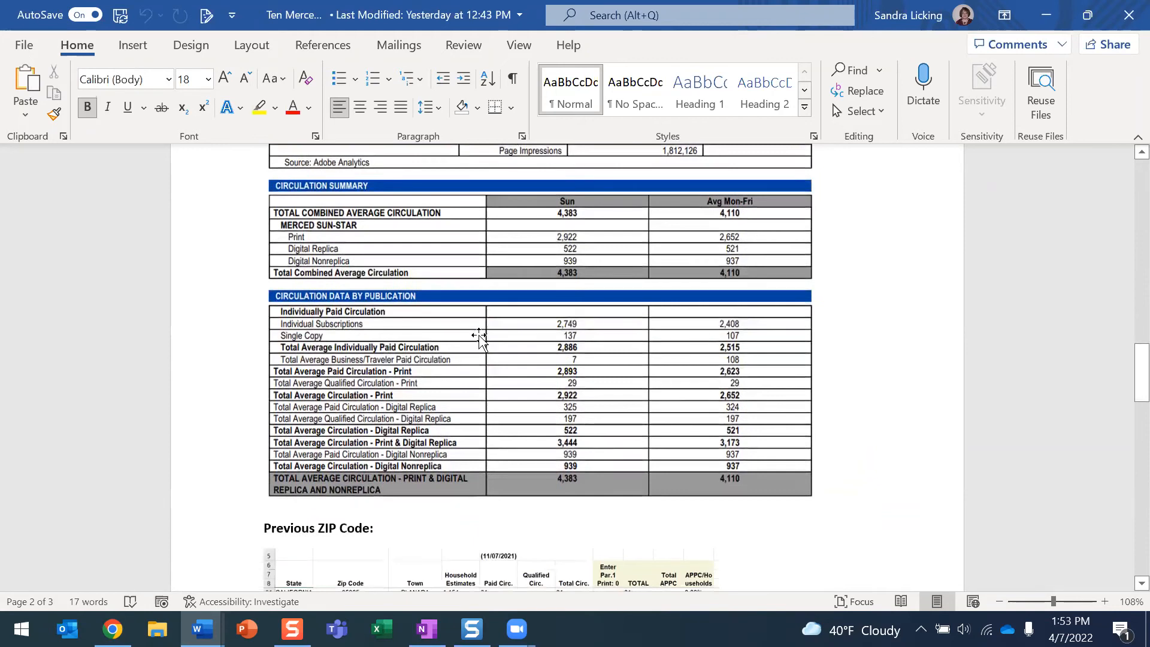
scroll(498, 354, "down", 6)
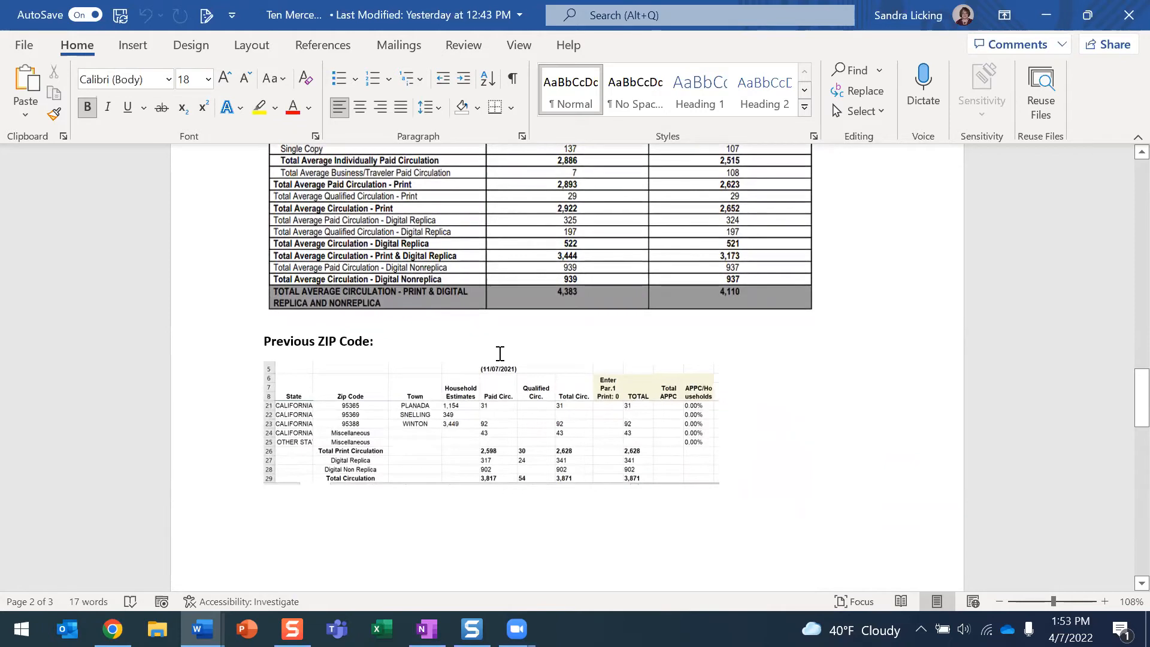
scroll(500, 353, "down", 2)
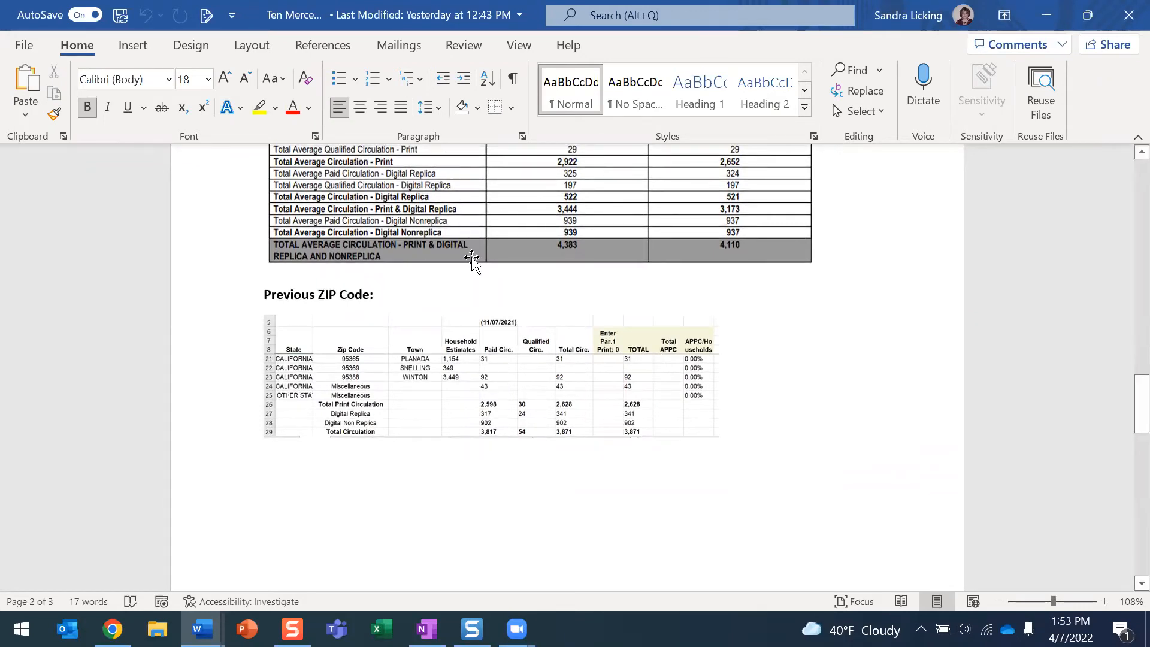
scroll(606, 274, "up", 4)
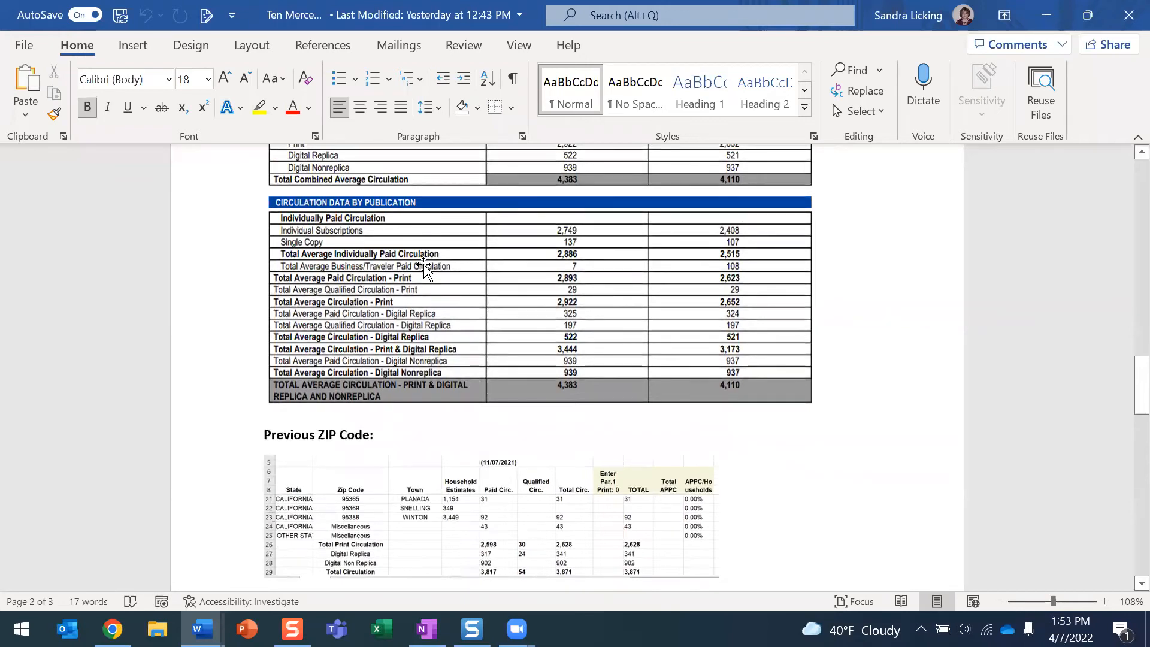
scroll(424, 268, "up", 1)
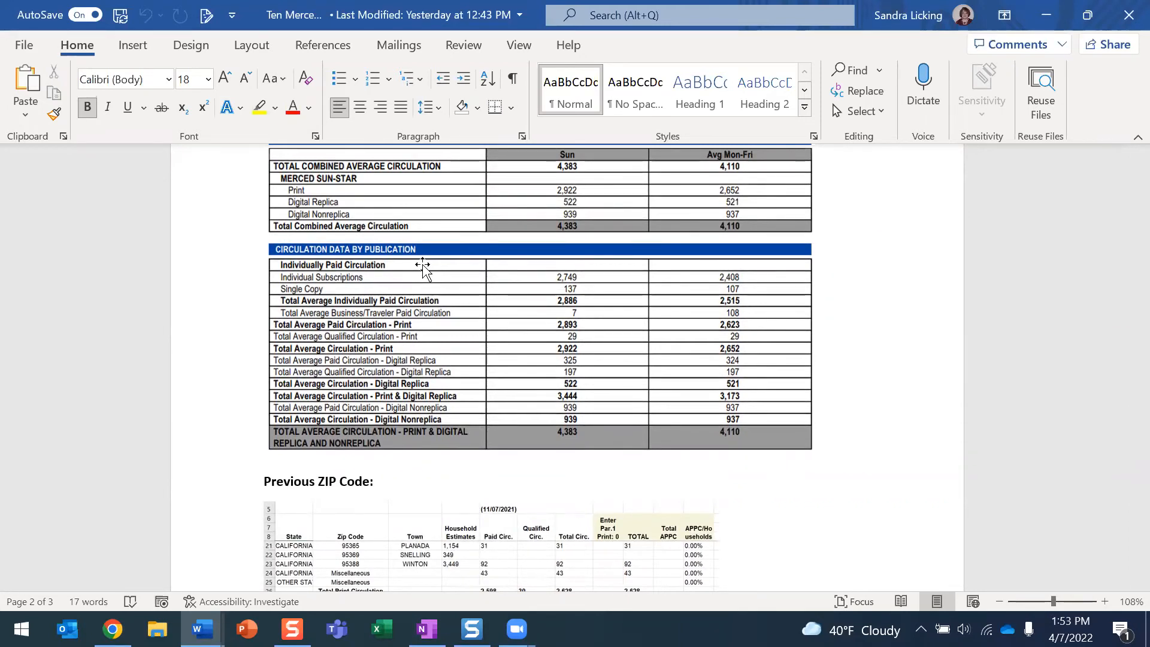
scroll(423, 266, "down", 5)
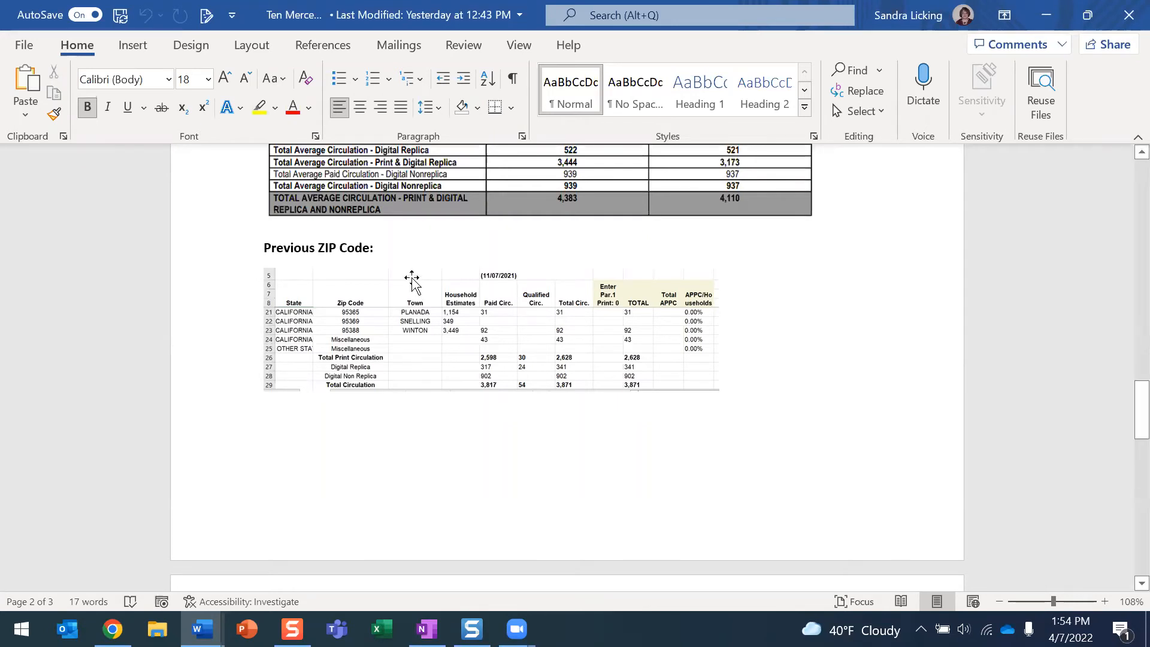
scroll(407, 281, "up", 3)
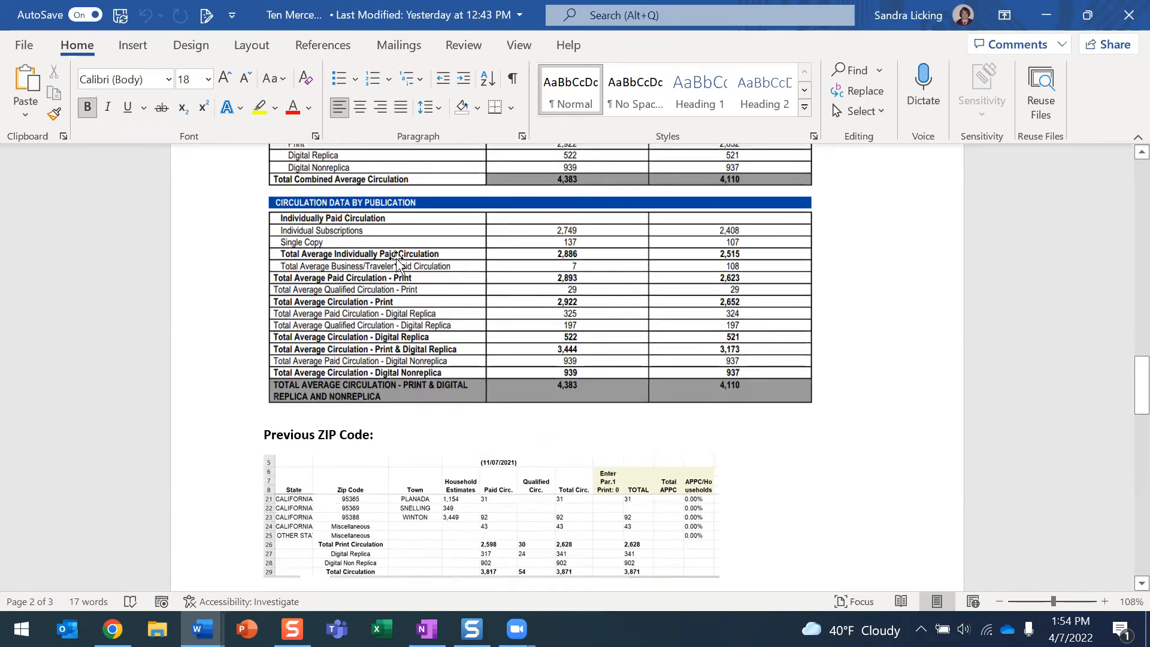
scroll(403, 308, "down", 3)
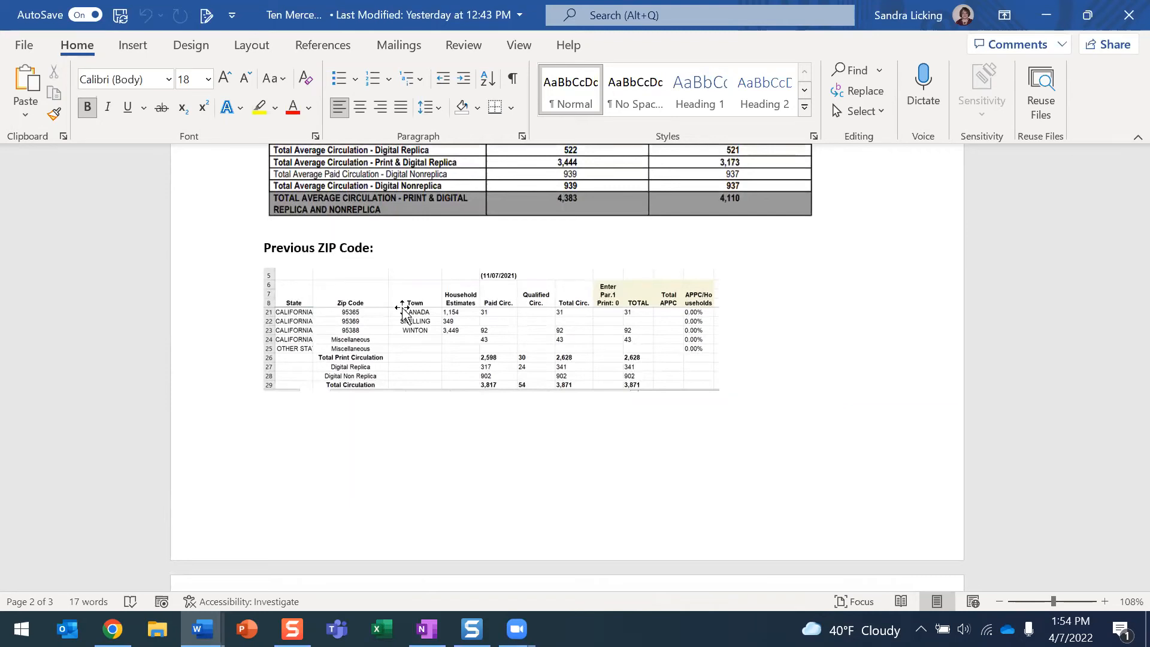
scroll(402, 308, "up", 2)
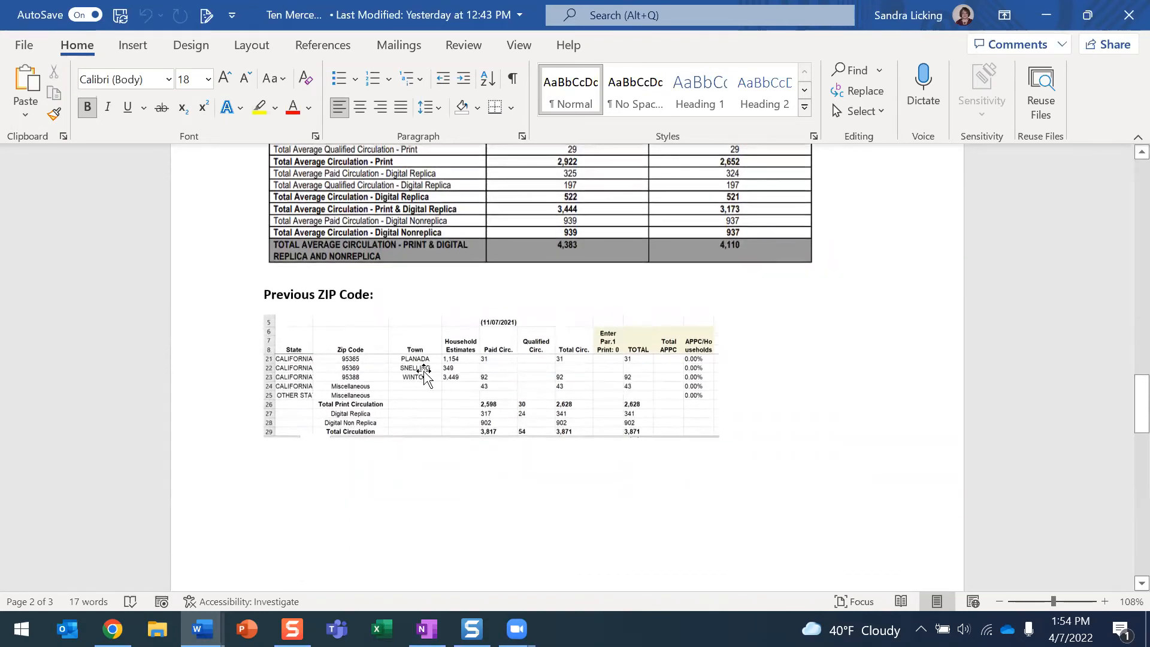
scroll(418, 406, "up", 4)
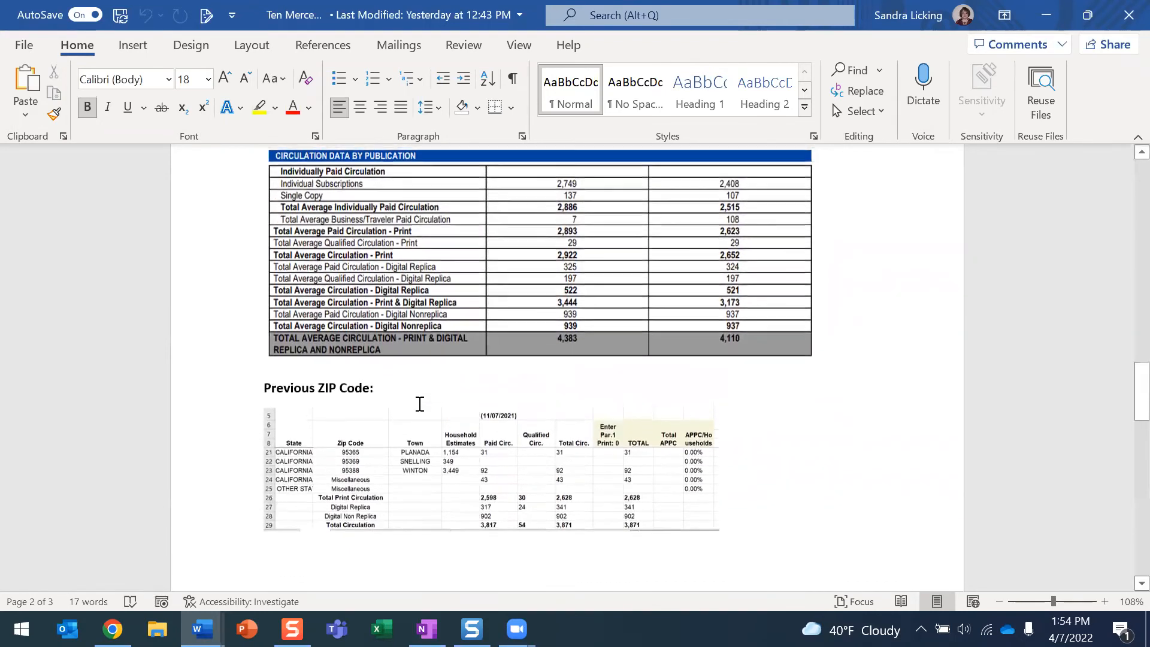
scroll(420, 405, "up", 4)
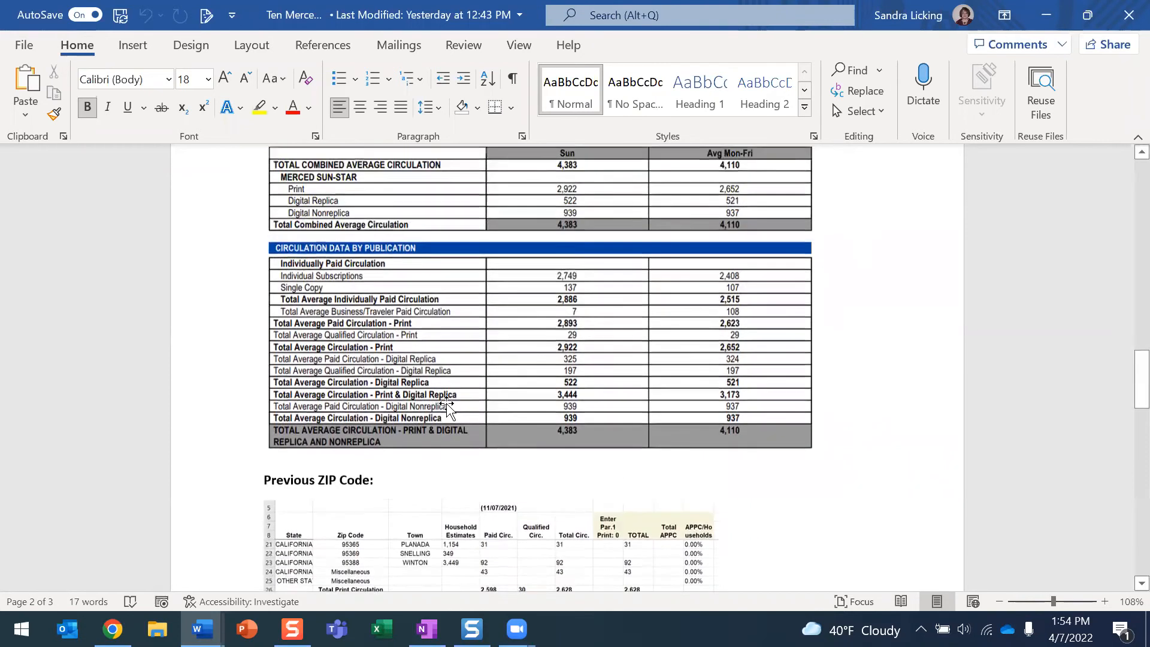
scroll(495, 405, "up", 2)
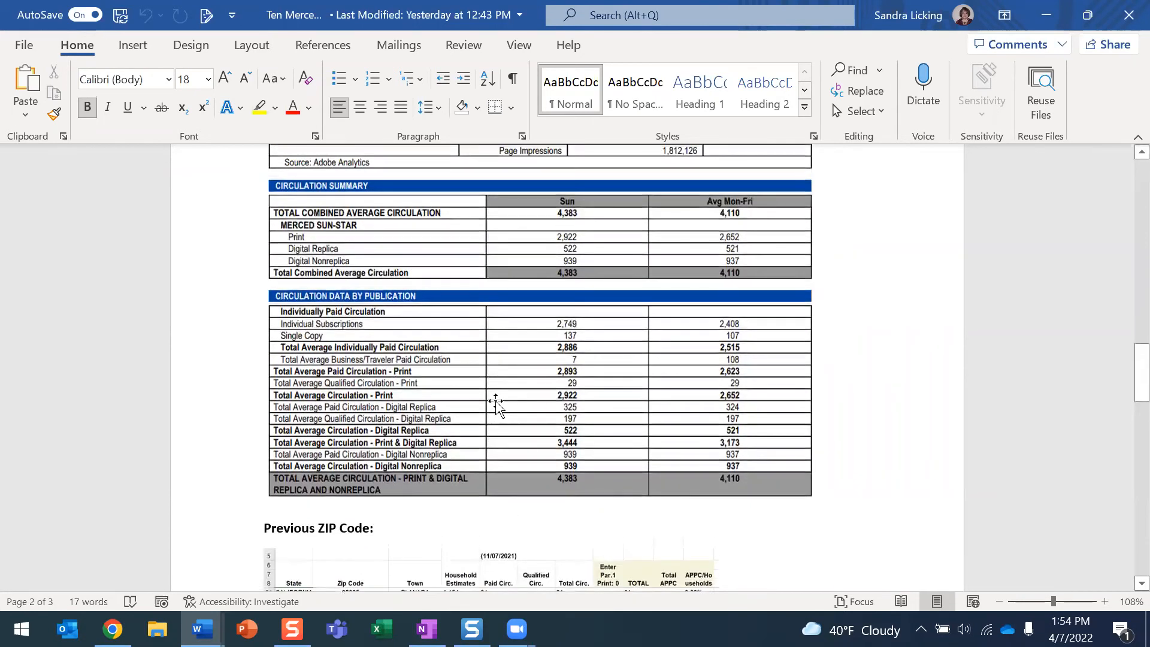
left_click(112, 628)
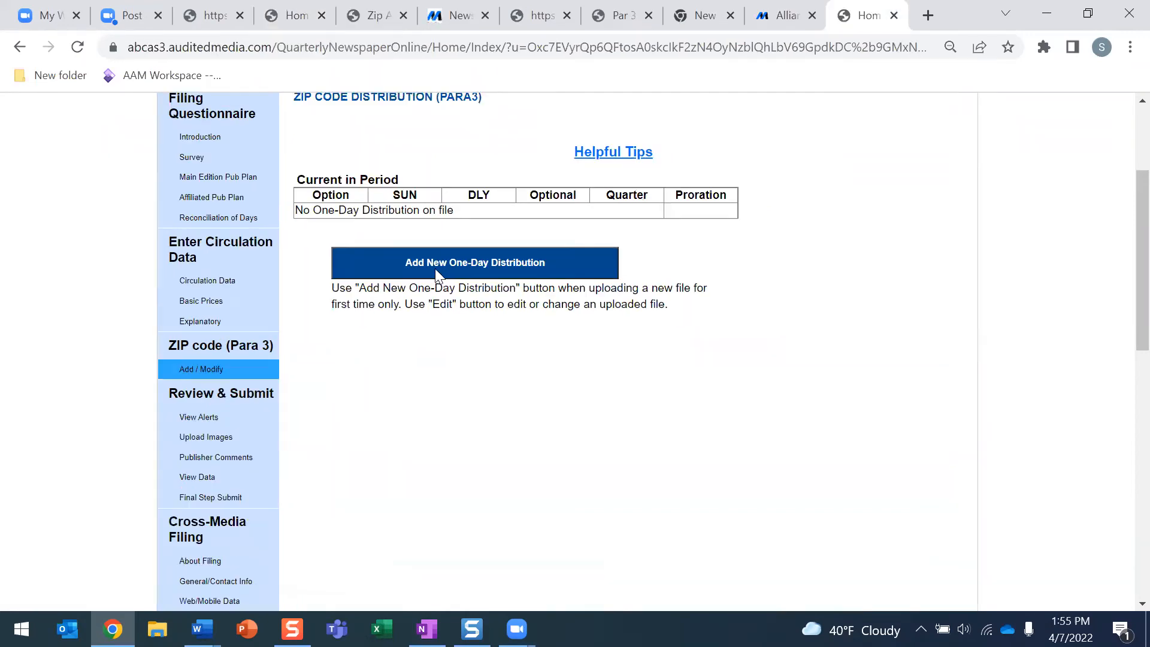
Add a new One-Day Distribution survey for the Tennessean and look over the empty form
left_click(435, 268)
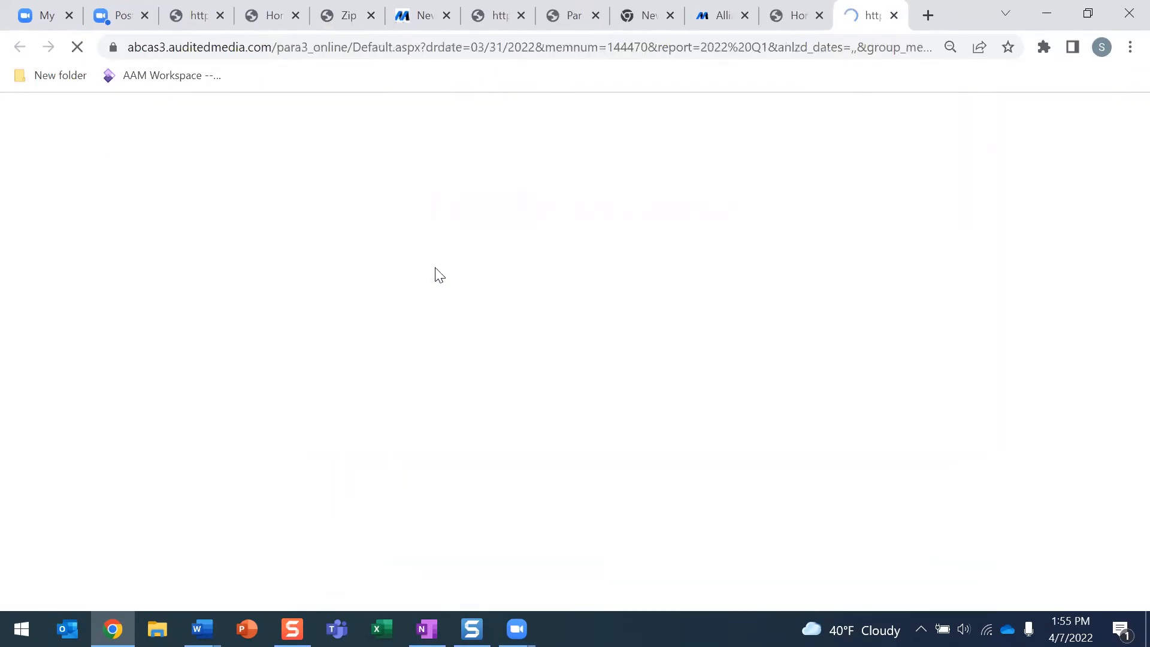
scroll(439, 274, "down", 3)
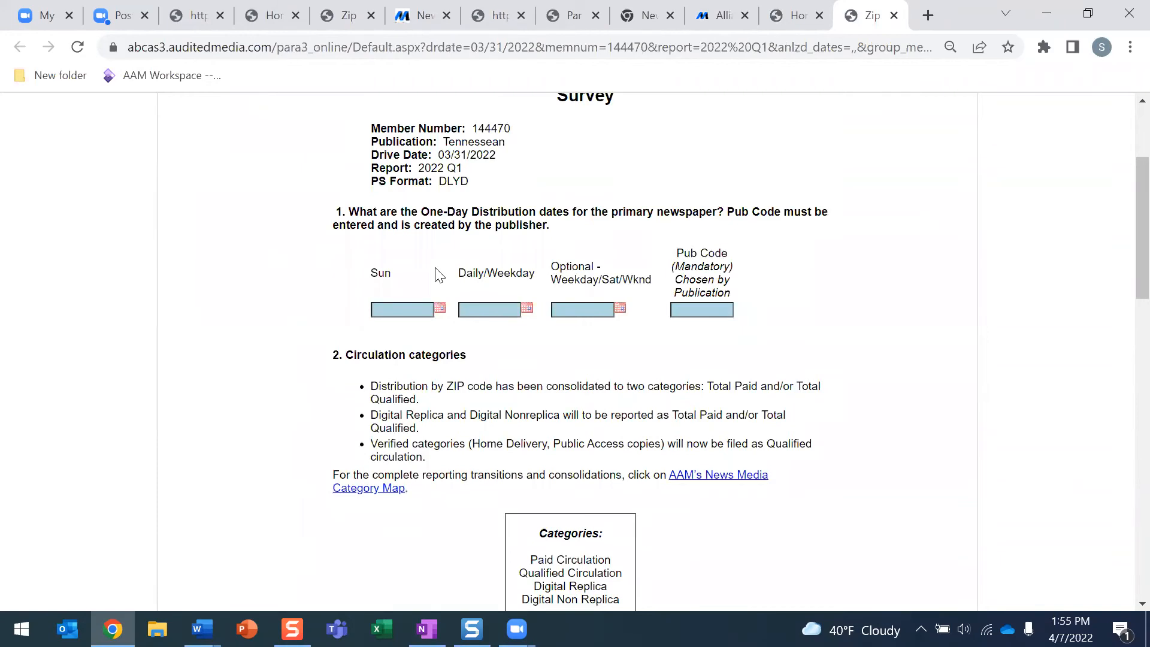
scroll(441, 269, "down", 1)
scroll(443, 264, "up", 3)
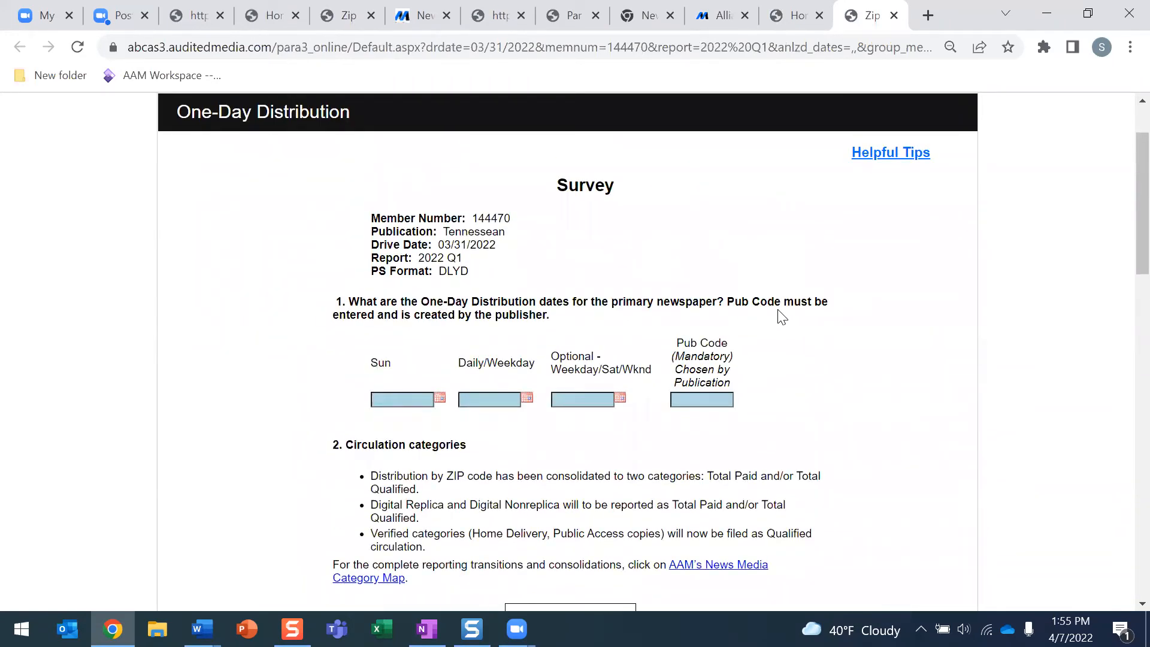
scroll(777, 296, "down", 1)
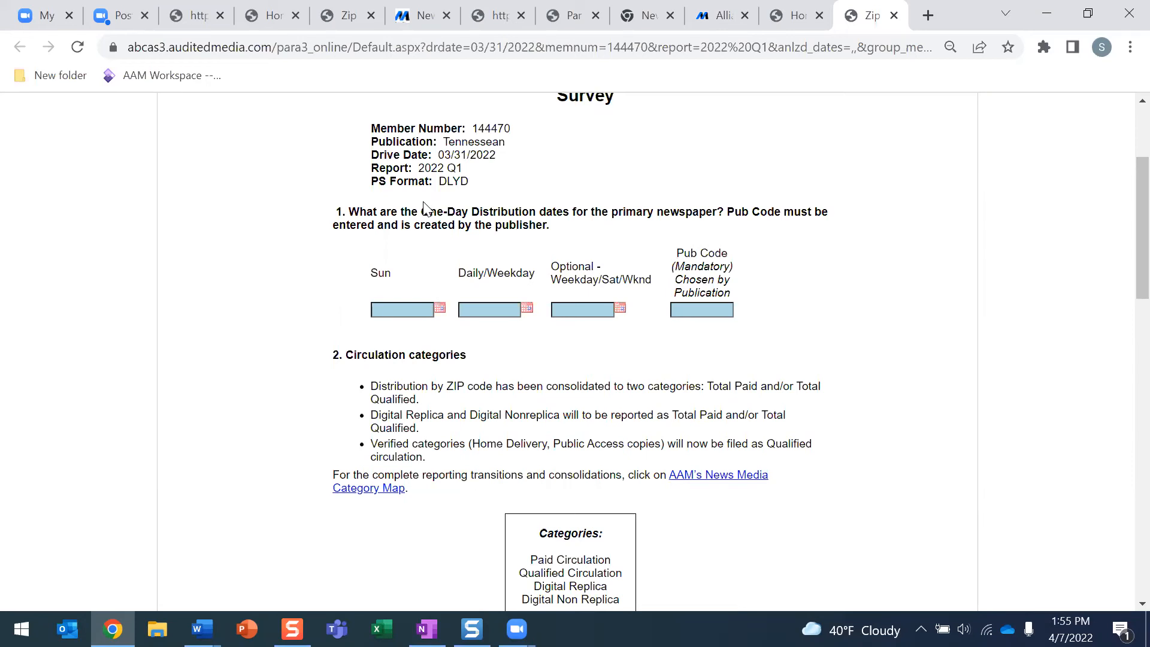
Pick Sun date 03/20/2022 and Daily/Weekday date 03/25/2022 from the calendars
left_click(441, 309)
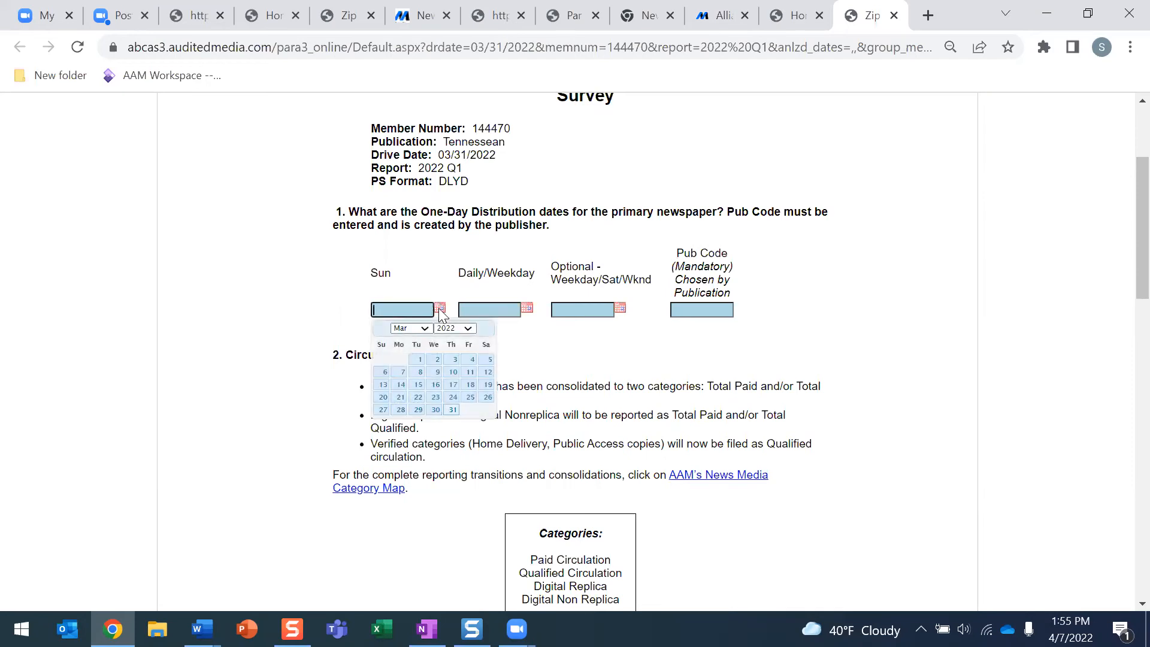
left_click(384, 397)
left_click(526, 308)
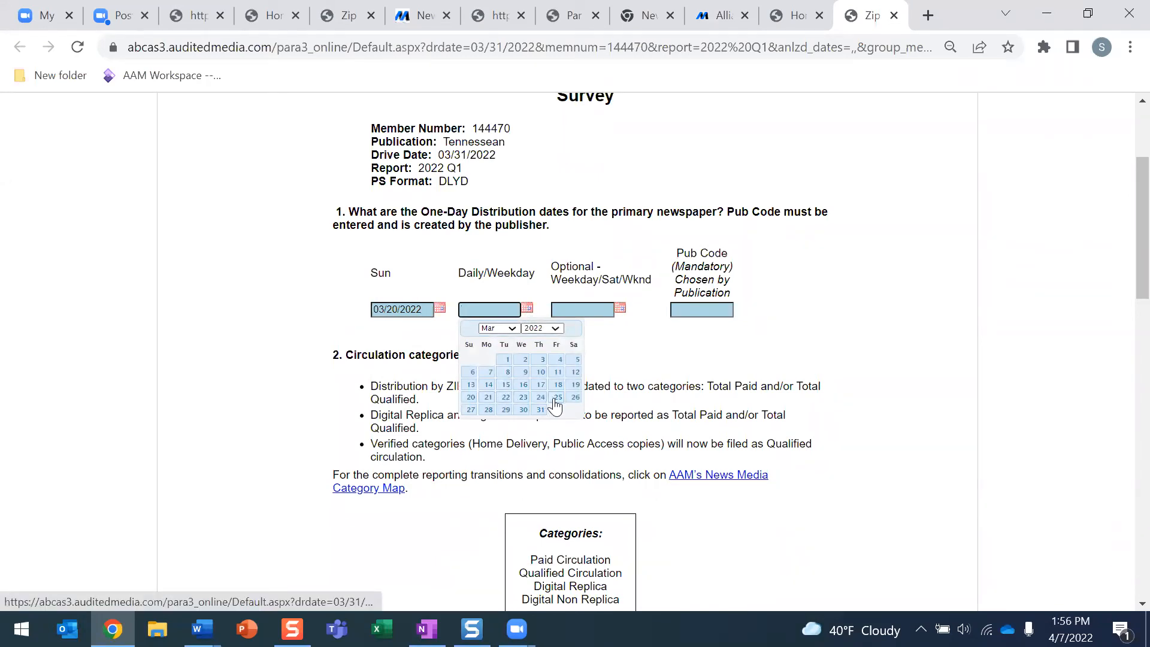
left_click(557, 396)
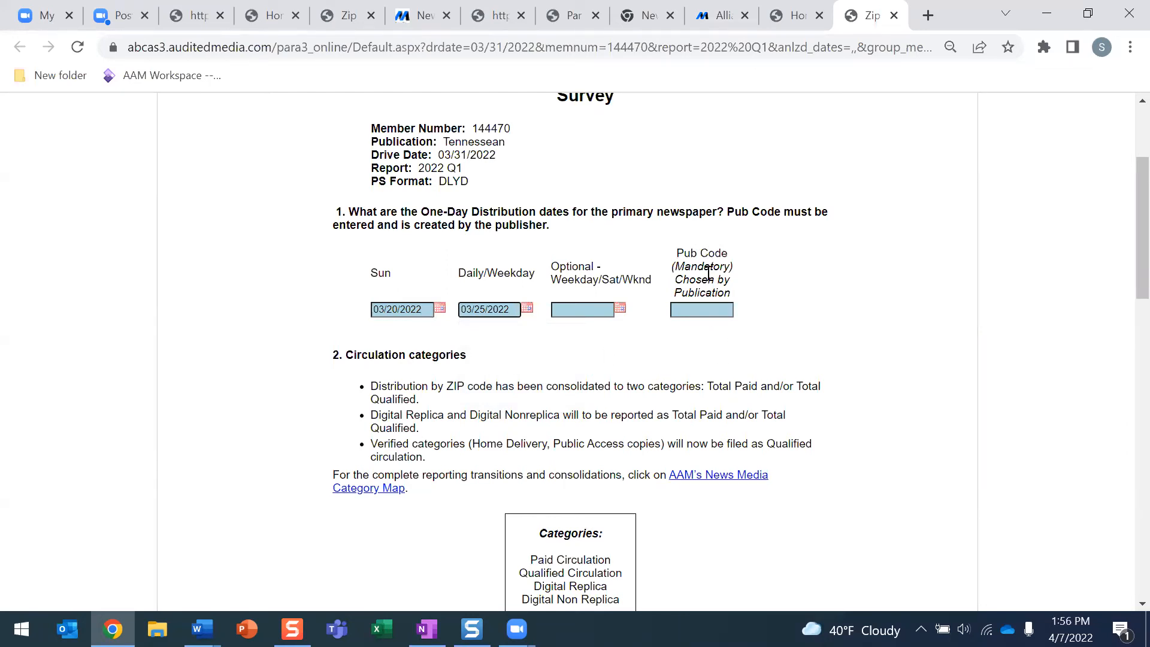
scroll(703, 310, "down", 1)
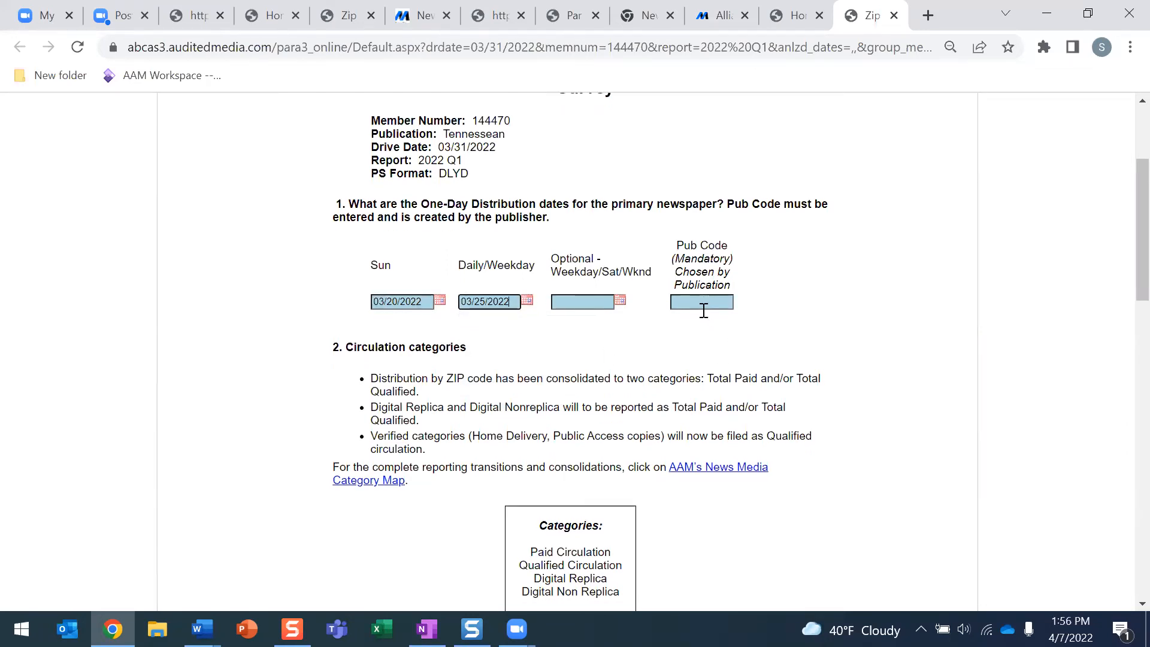
scroll(704, 310, "down", 1)
scroll(704, 318, "down", 1)
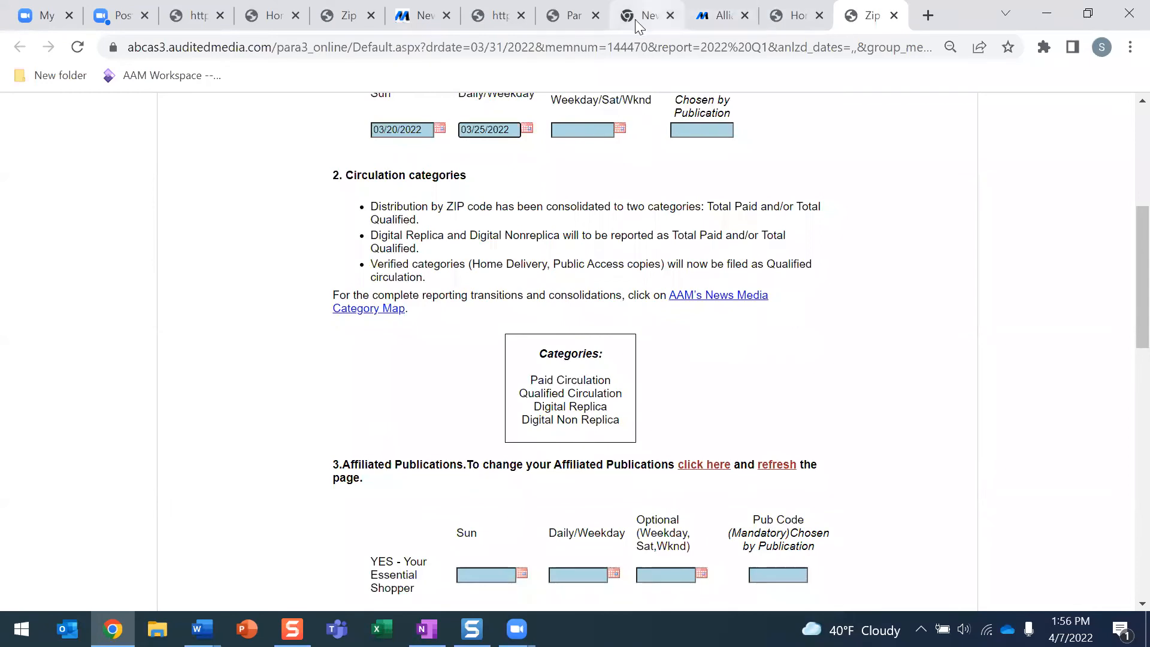
Check the ZIP code filing instructions PDF, then return to the survey form
left_click(572, 16)
scroll(556, 319, "down", 5)
scroll(557, 318, "down", 1)
scroll(526, 412, "up", 6)
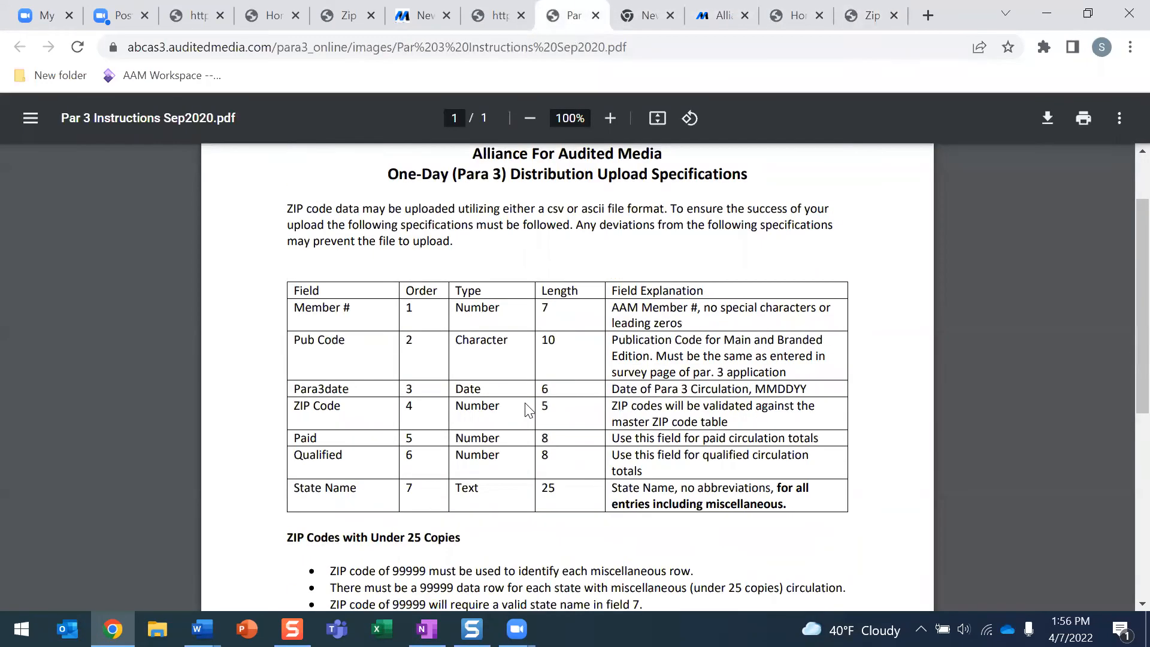
left_click(871, 15)
scroll(719, 300, "up", 10)
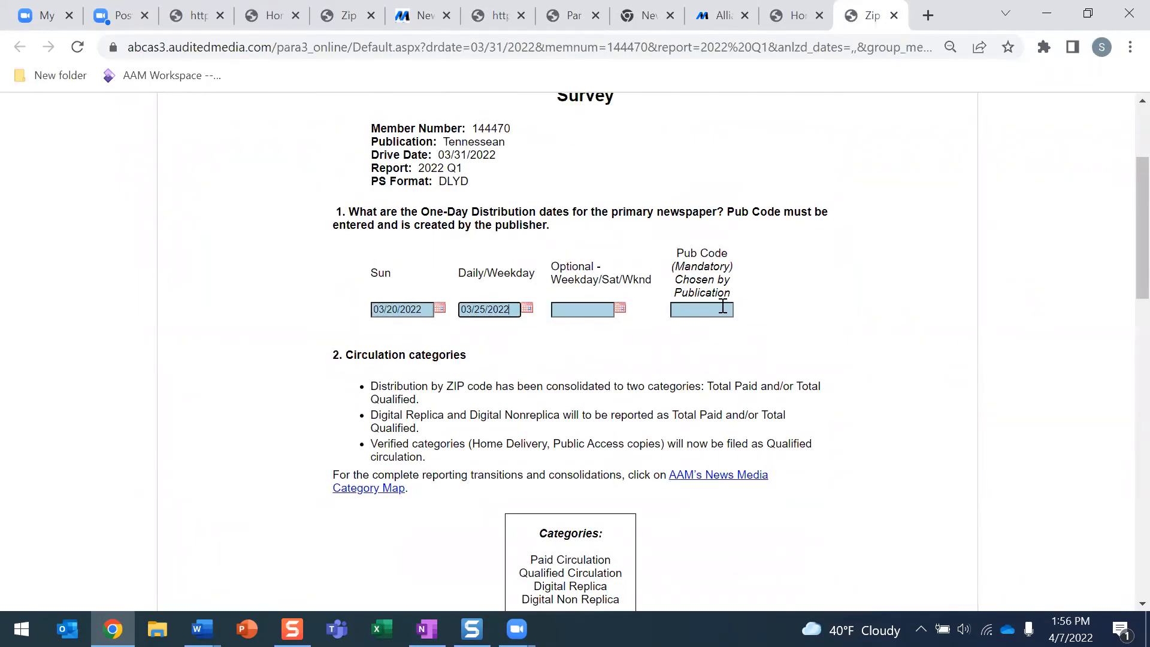
Enter Pub Code TEN for the primary newspaper under question 1
left_click(711, 309)
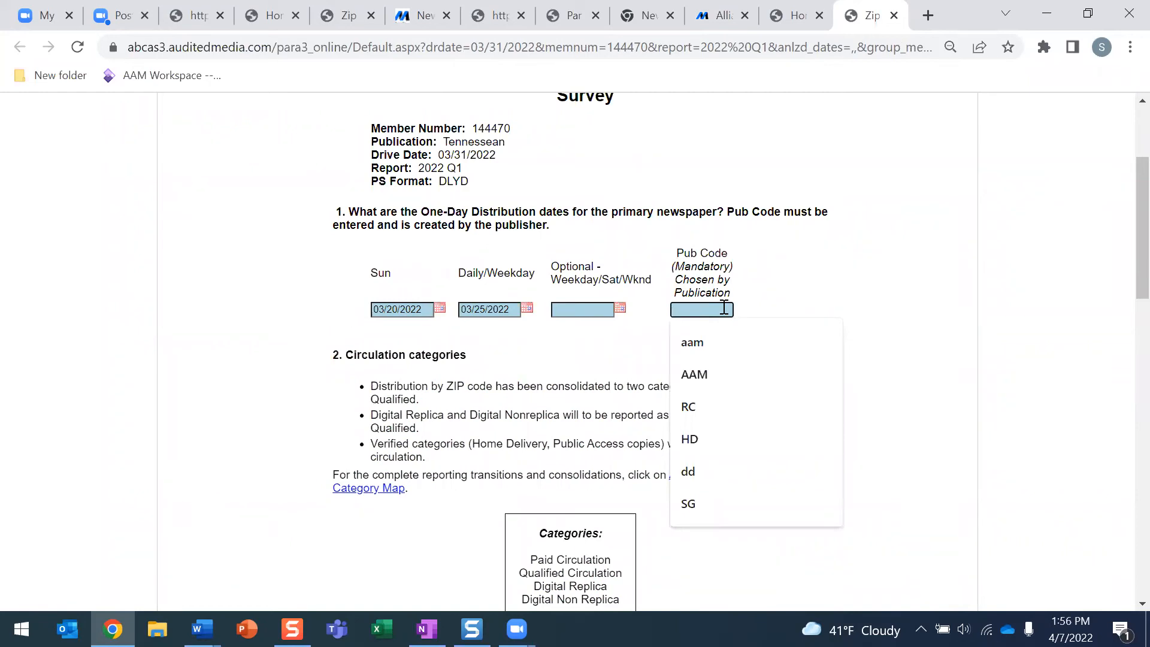
type("T")
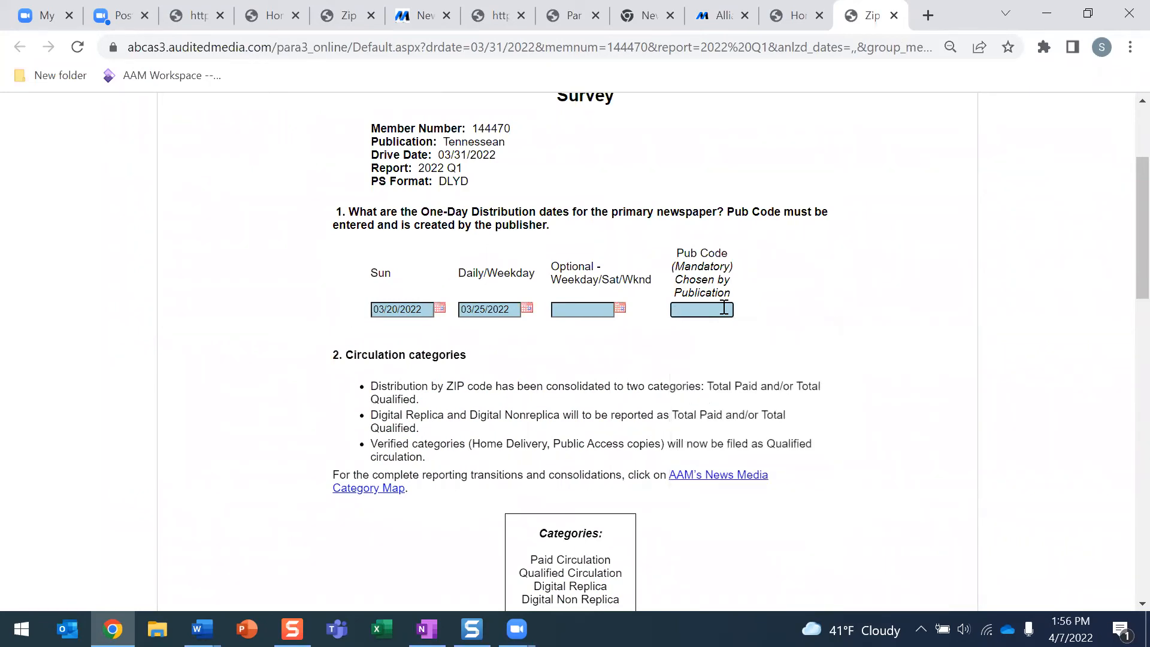
type("EN")
scroll(667, 361, "down", 9)
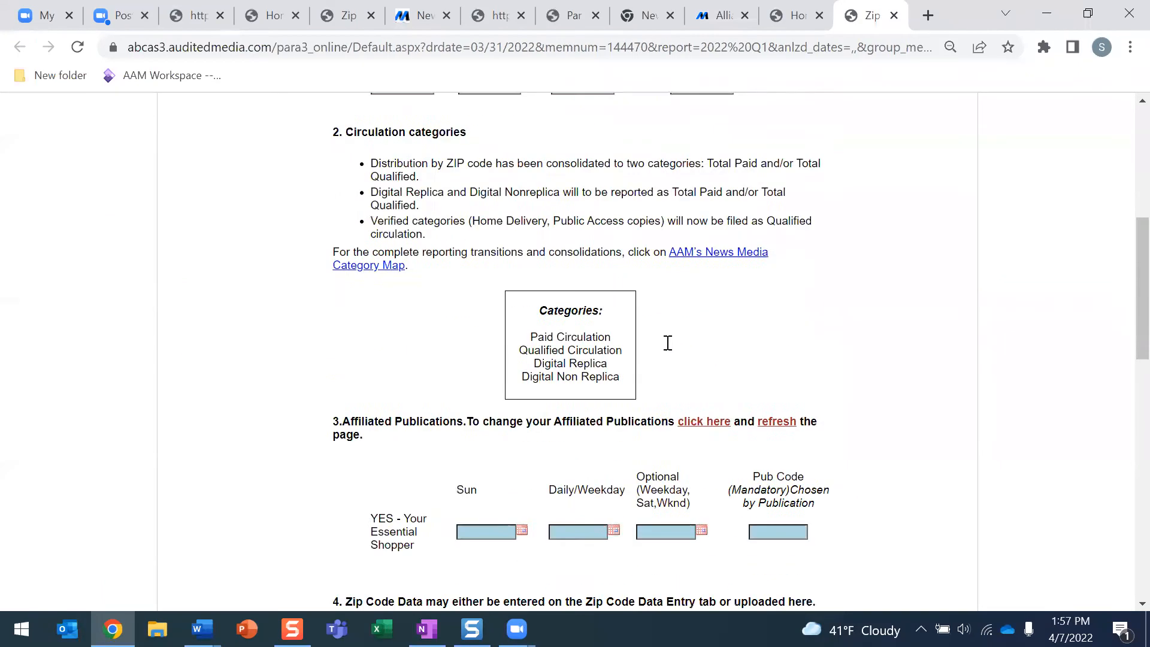
scroll(493, 223, "up", 1)
scroll(495, 228, "up", 1)
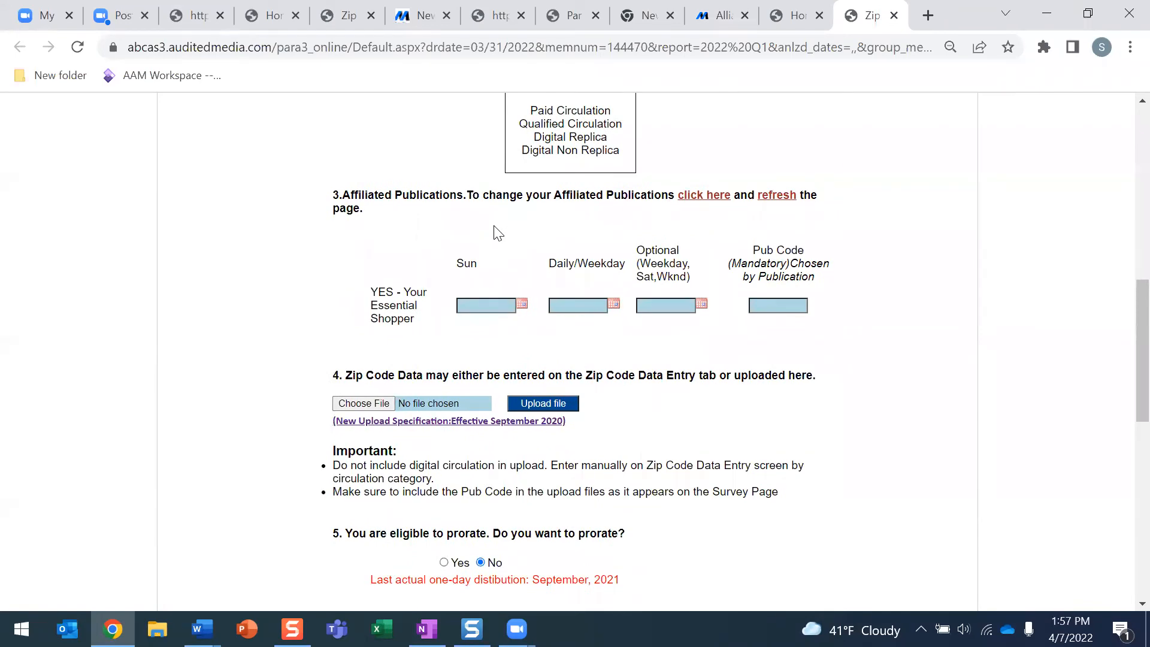
scroll(493, 287, "up", 6)
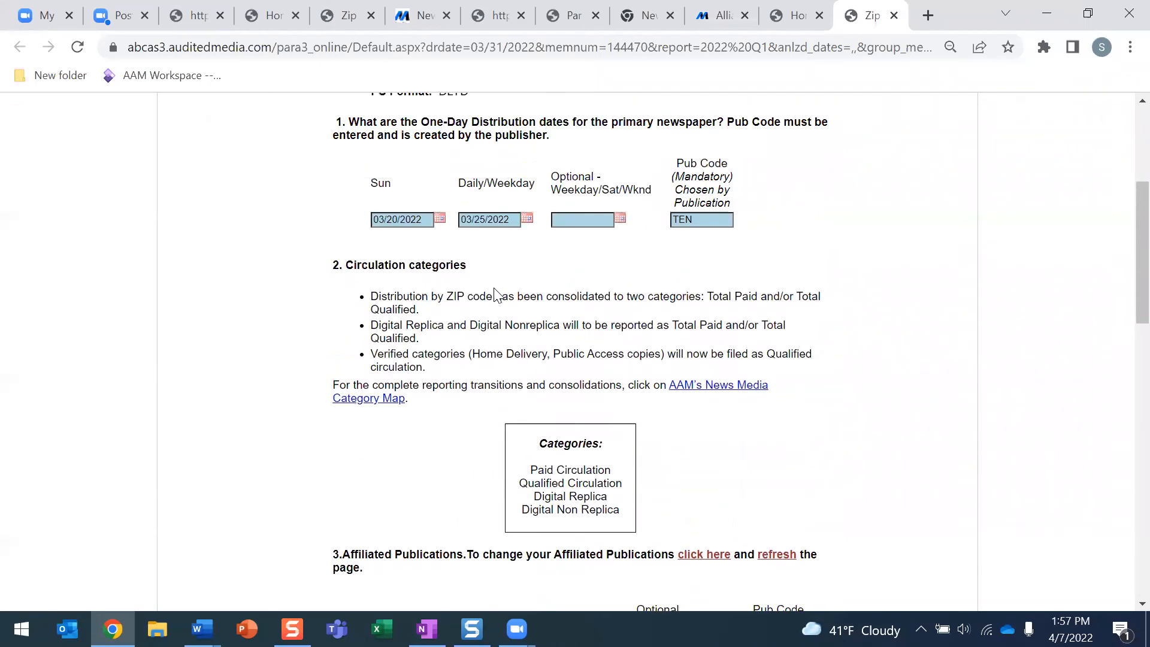
scroll(495, 294, "down", 6)
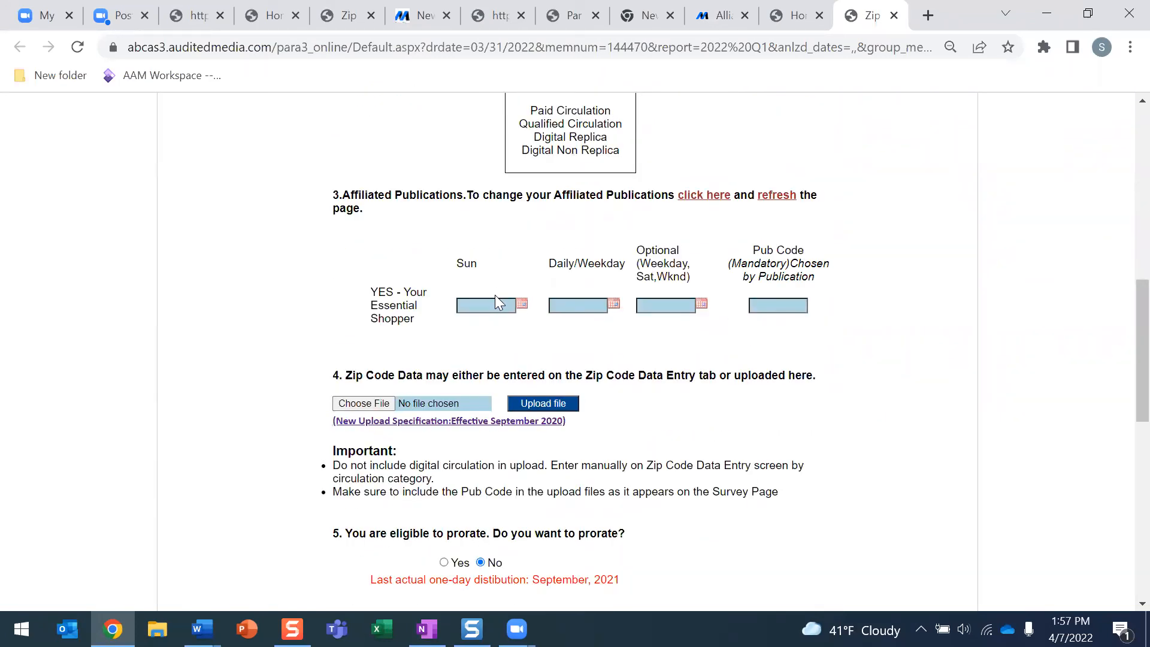
scroll(494, 295, "up", 6)
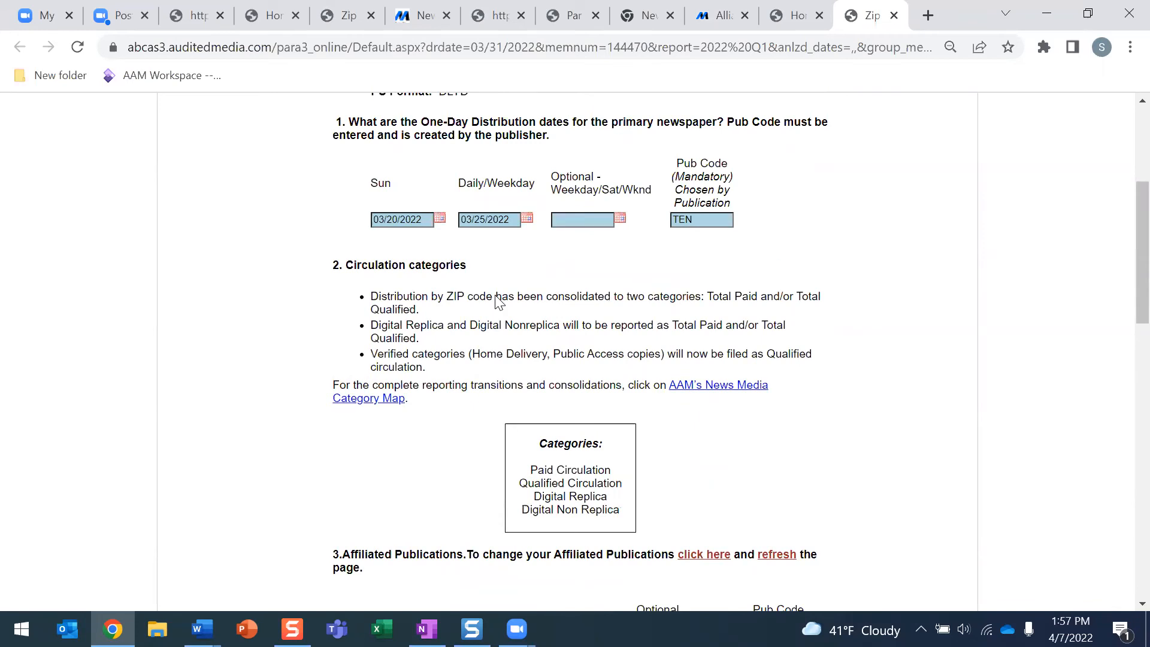
scroll(469, 270, "down", 5)
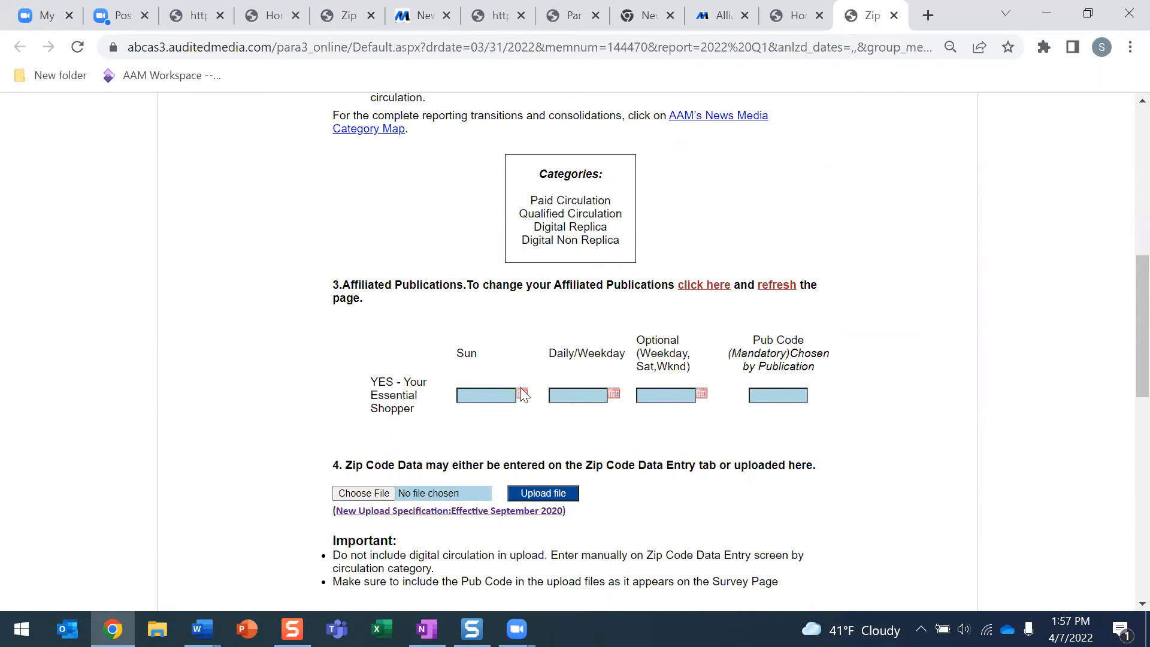
scroll(418, 282, "up", 5)
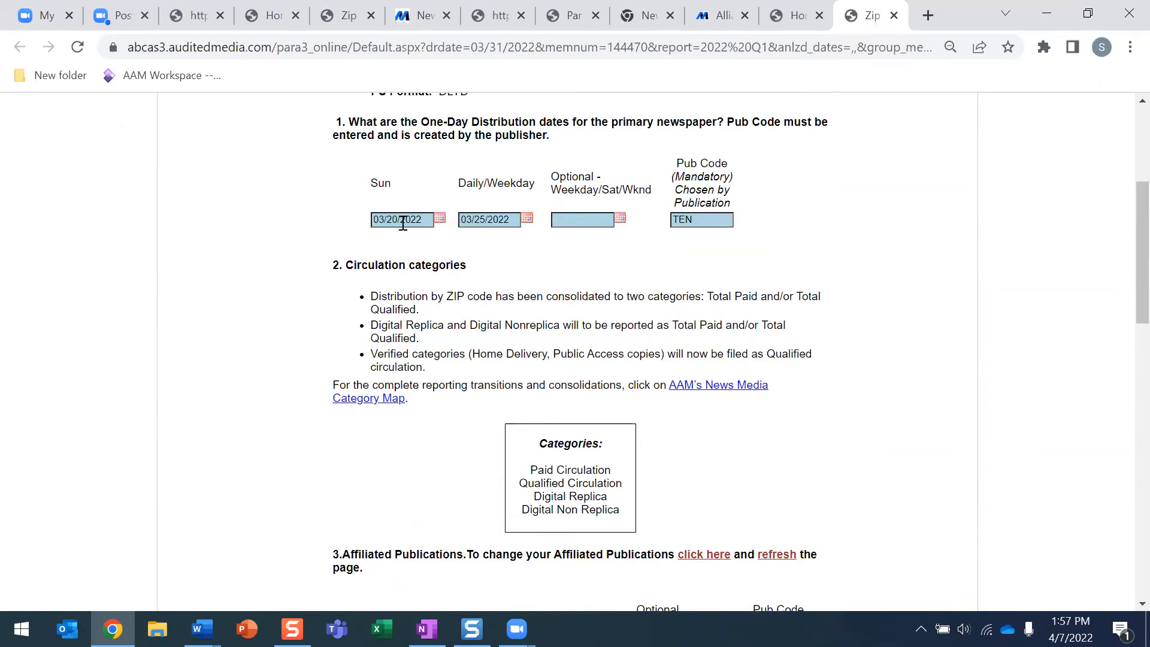
scroll(521, 355, "down", 8)
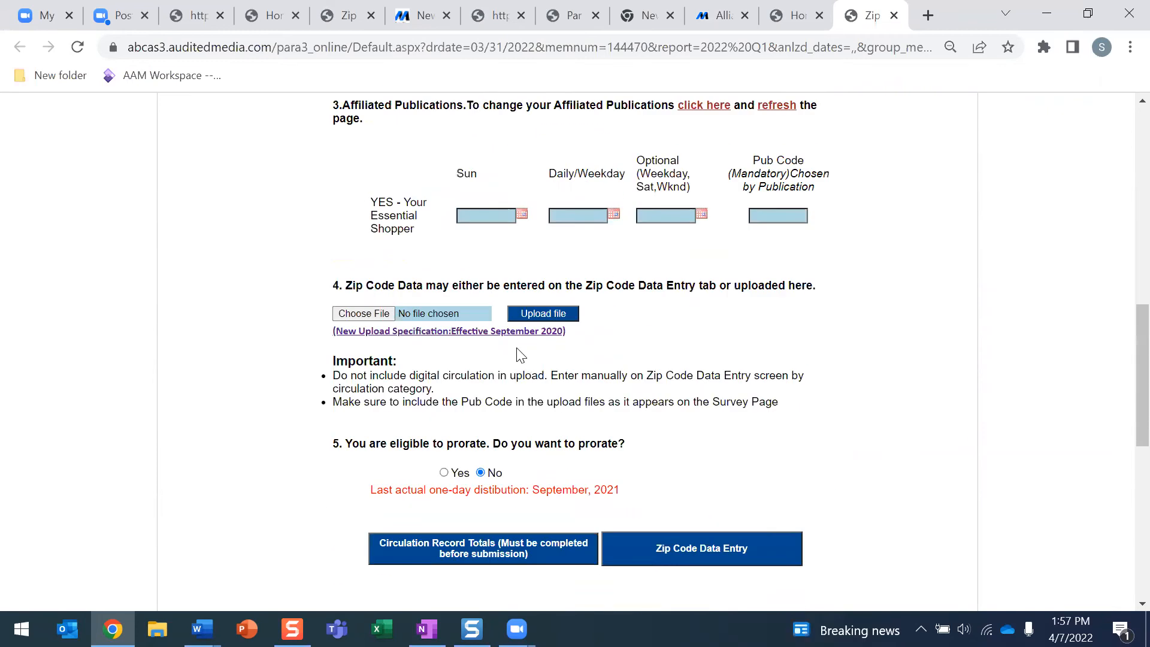
Give Your Essential Shopper Sun date 03/20/2022 and Pub Code YES, and set prorating to Yes
left_click(522, 214)
left_click(469, 303)
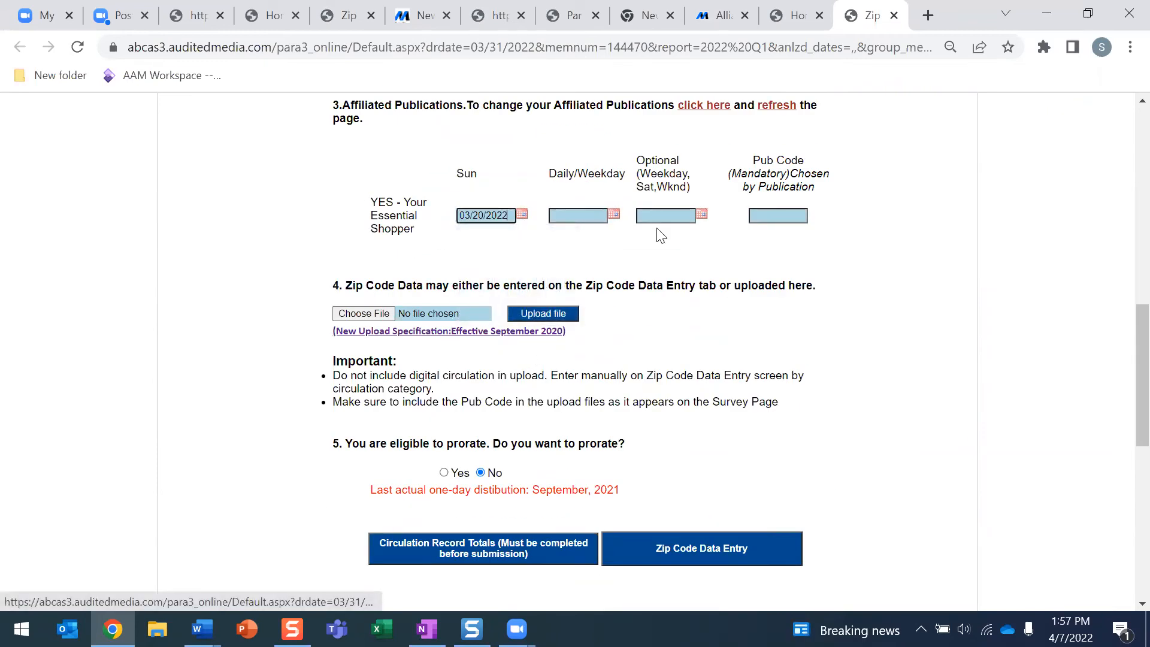
left_click(761, 215)
type("YES")
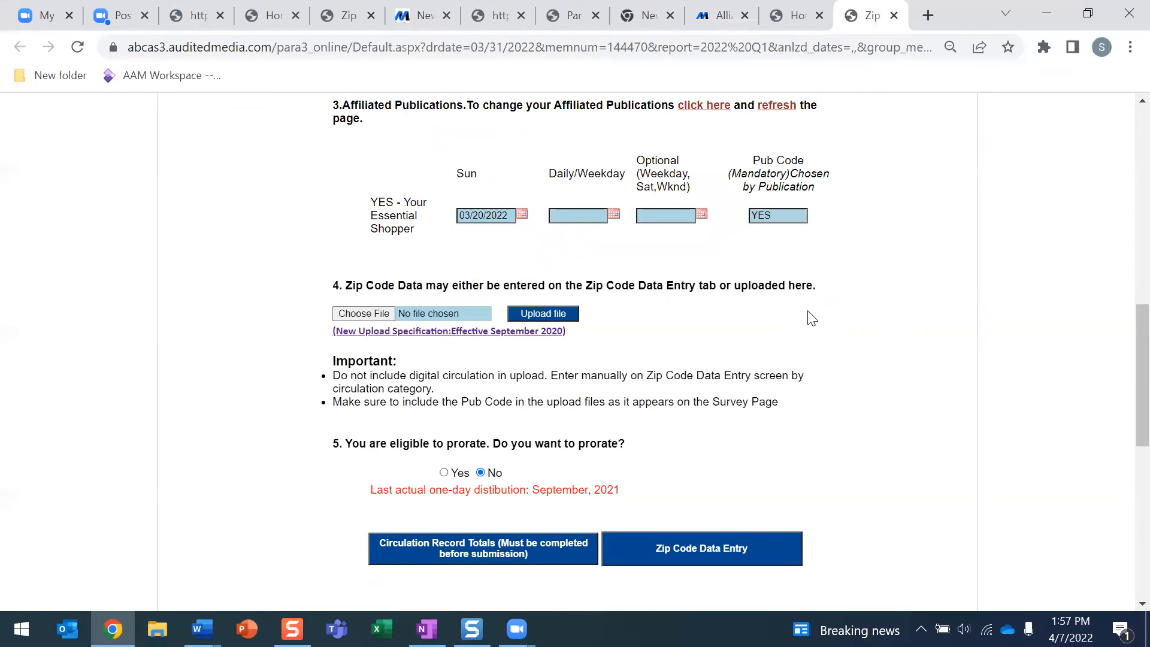
scroll(814, 311, "down", 3)
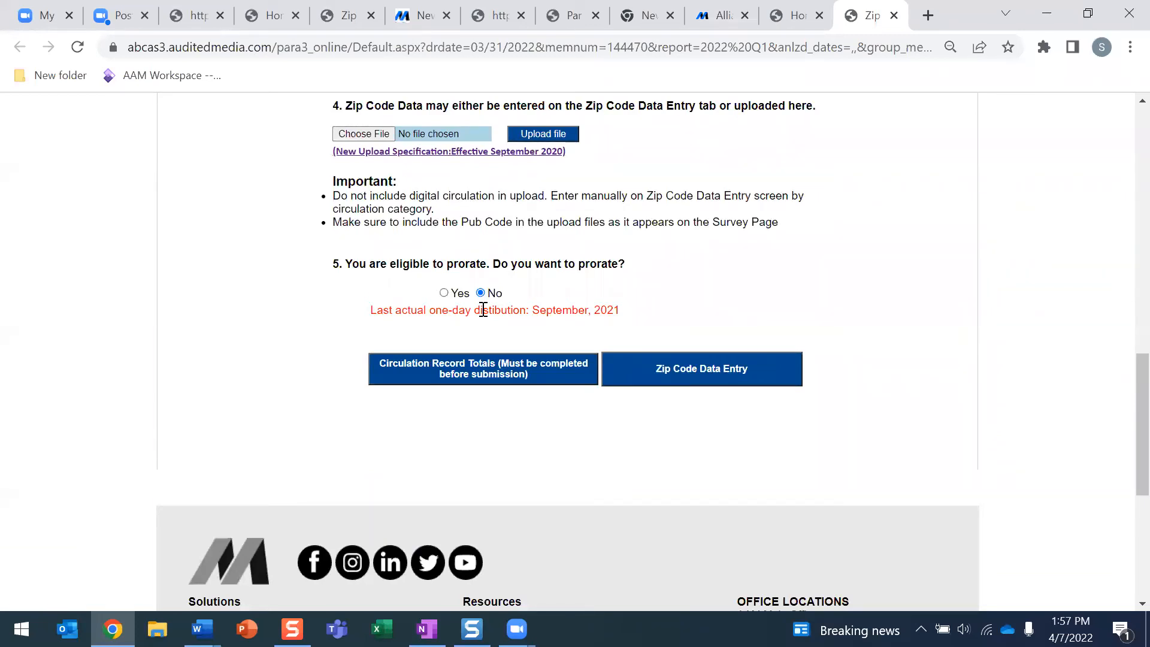
left_click(444, 292)
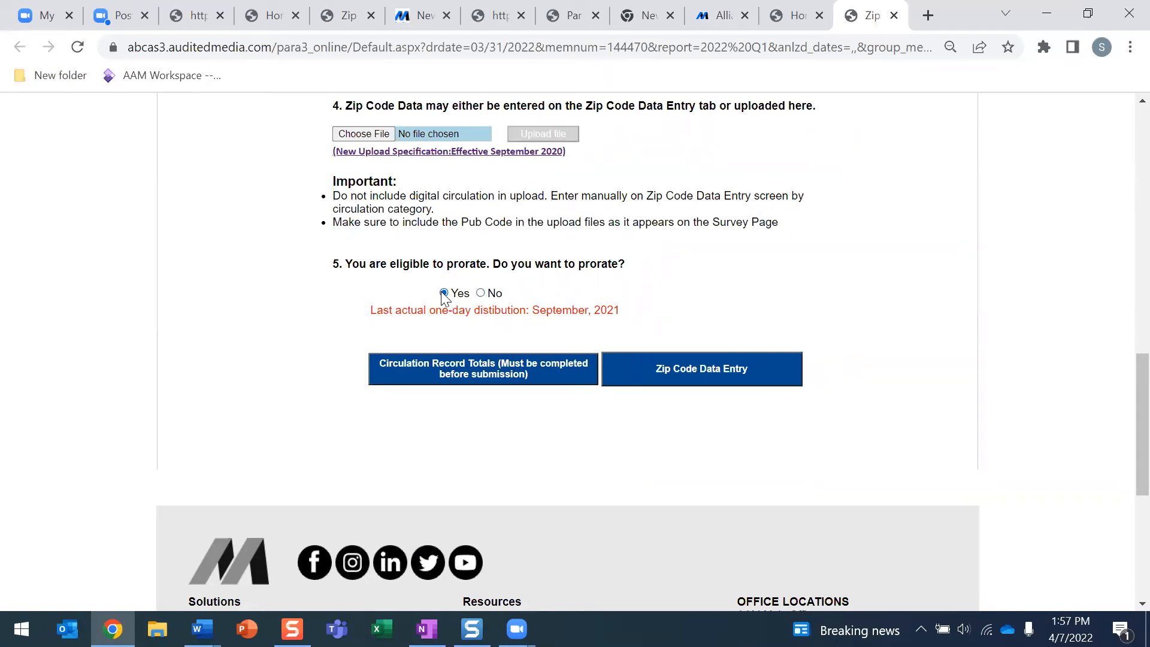
Record Sunday totals: 390,000 paid, 45,555 qualified, 450 digital replica, 45 non-replica
left_click(448, 369)
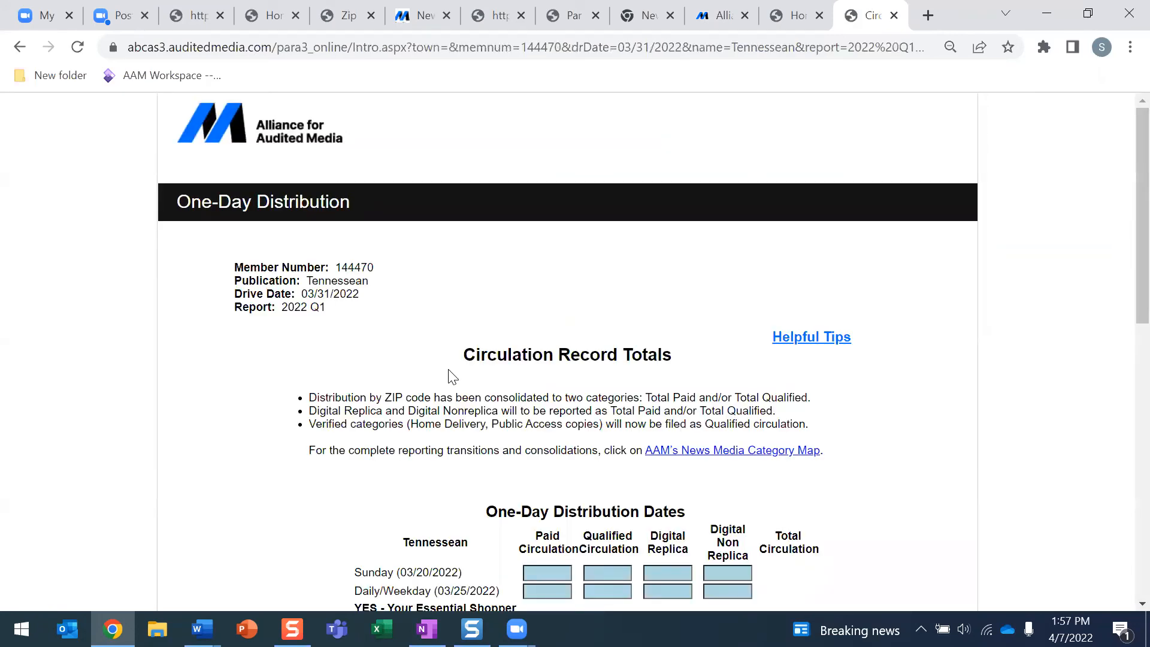
scroll(452, 376, "down", 3)
left_click(528, 395)
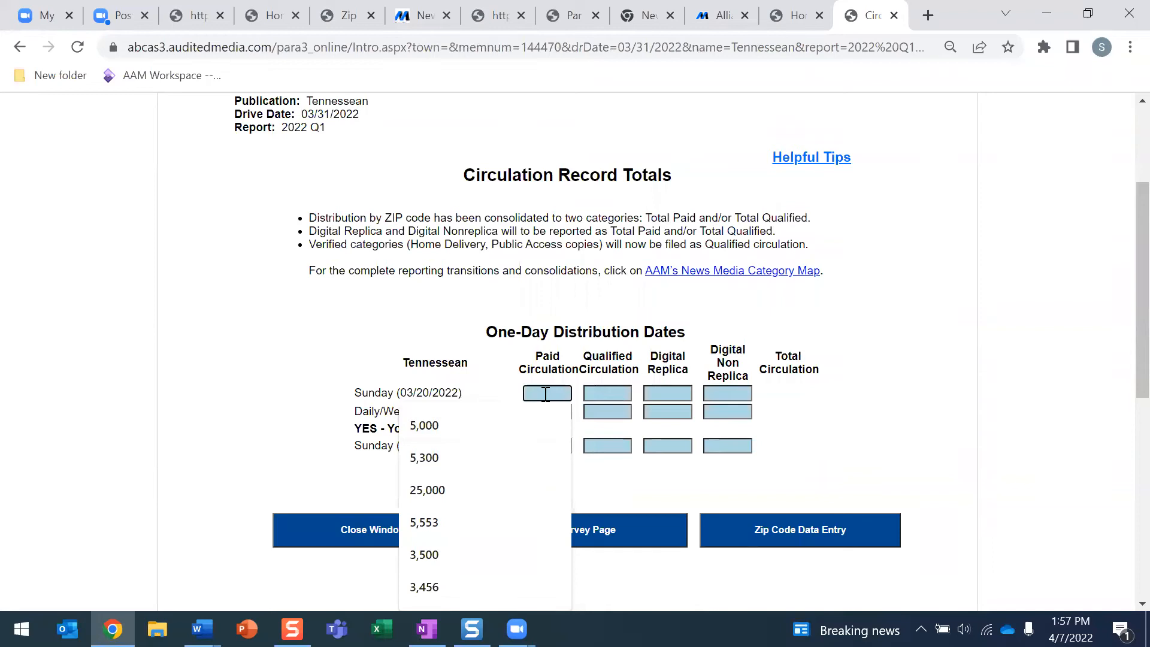
type("390,000")
left_click(605, 395)
type("4")
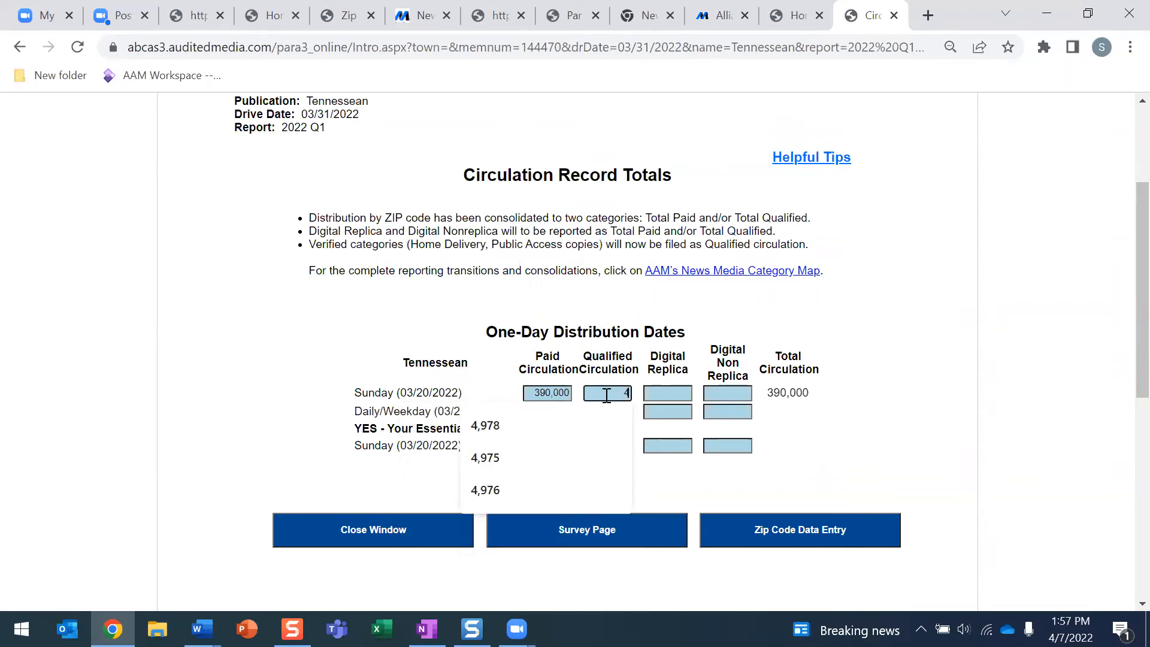
type("5,555")
left_click(647, 393)
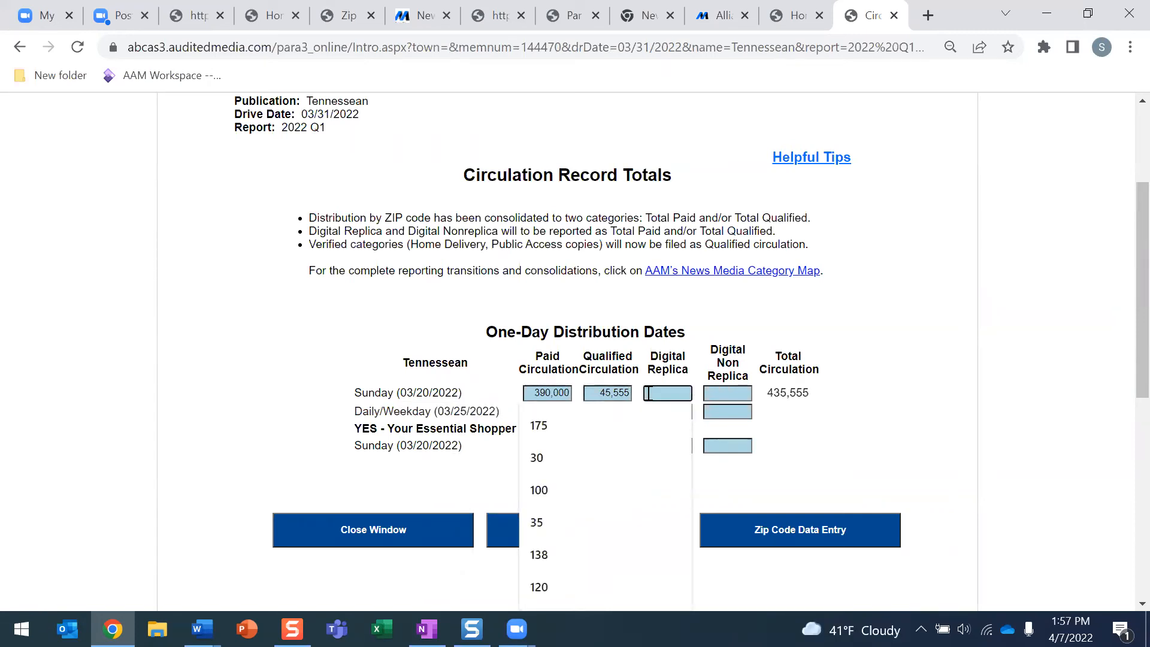
type("4")
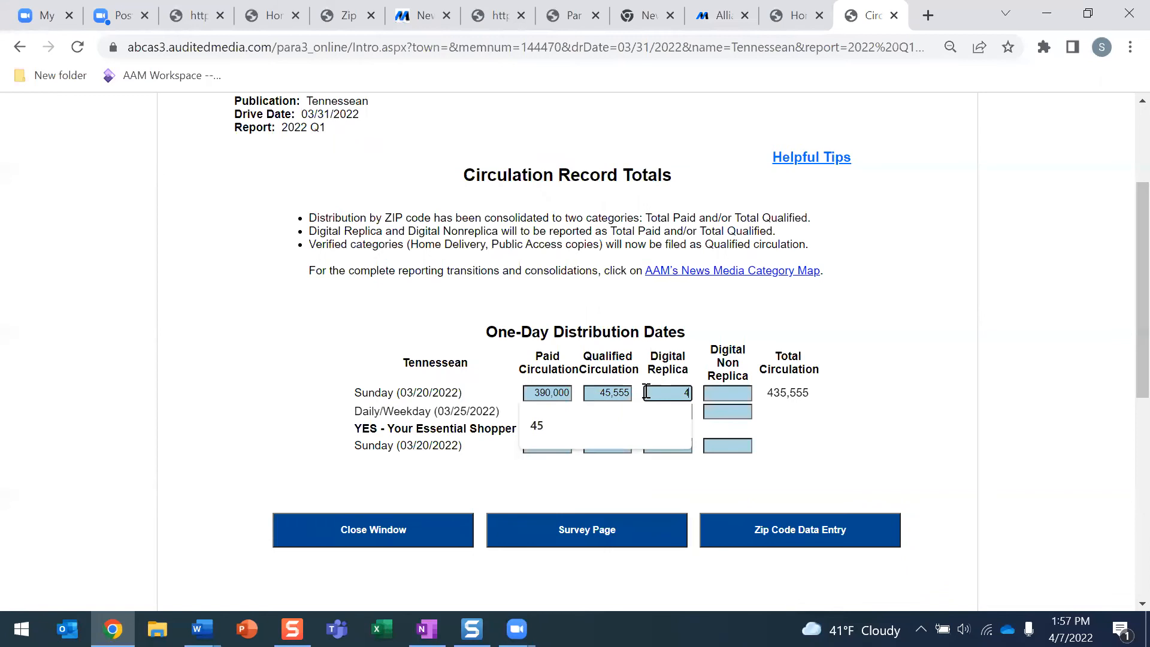
type("50")
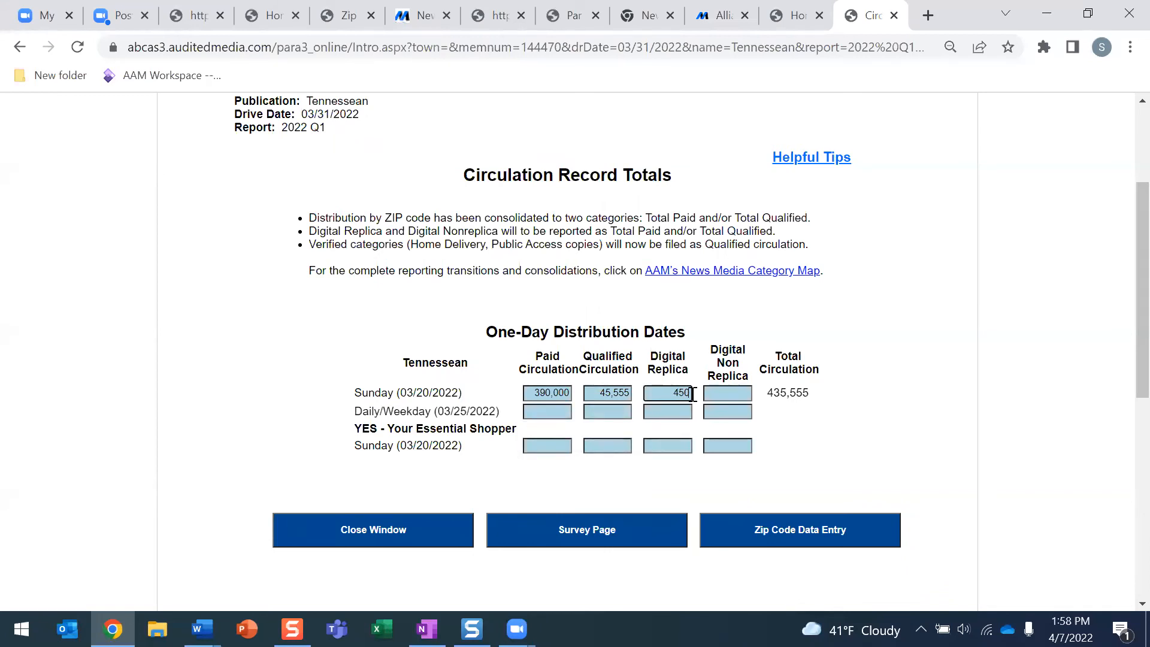
left_click(708, 393)
type("45")
left_click(904, 398)
Go back to the One-Day Distribution survey page and review it
scroll(889, 400, "down", 4)
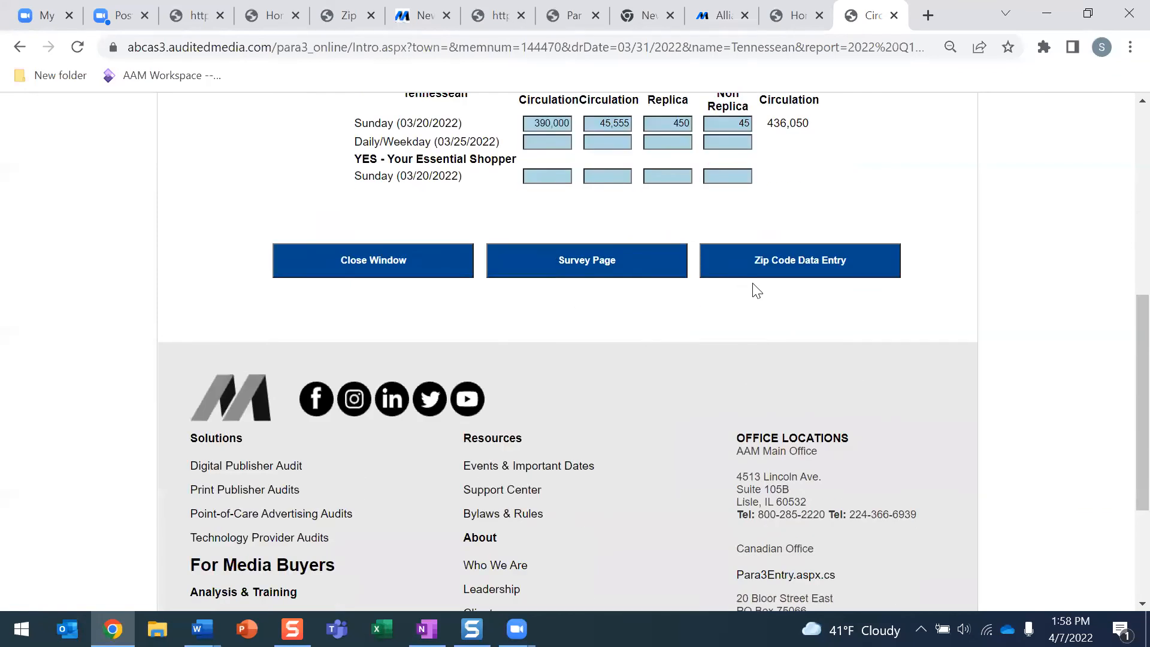
left_click(637, 259)
scroll(638, 276, "down", 15)
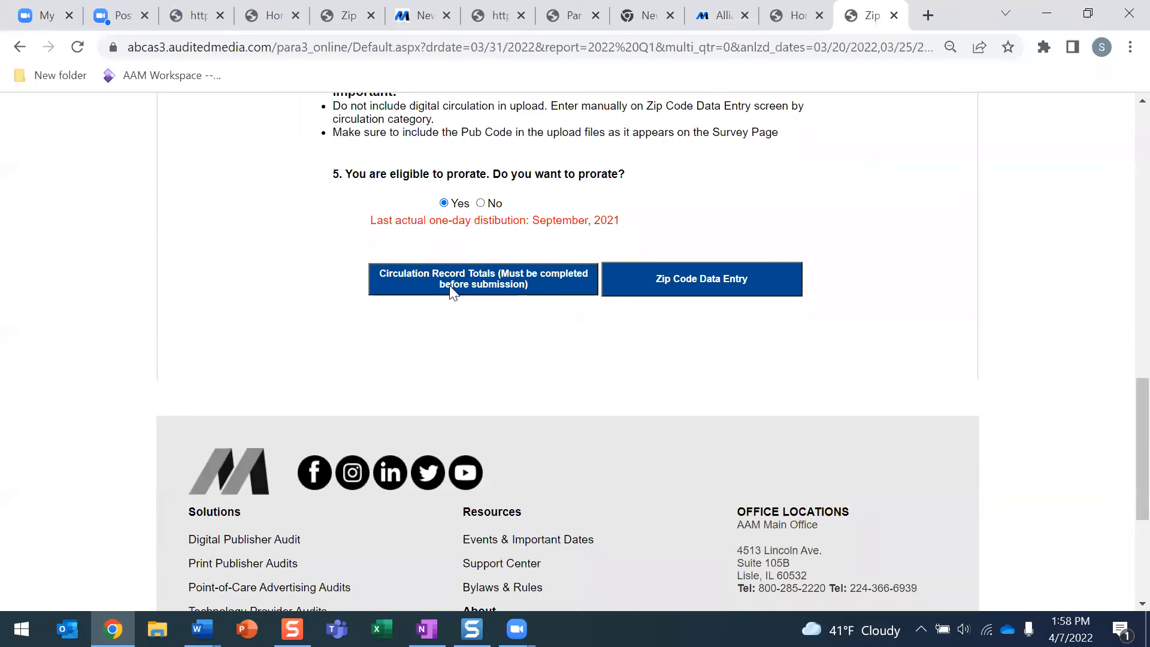
scroll(453, 293, "up", 6)
scroll(454, 293, "down", 6)
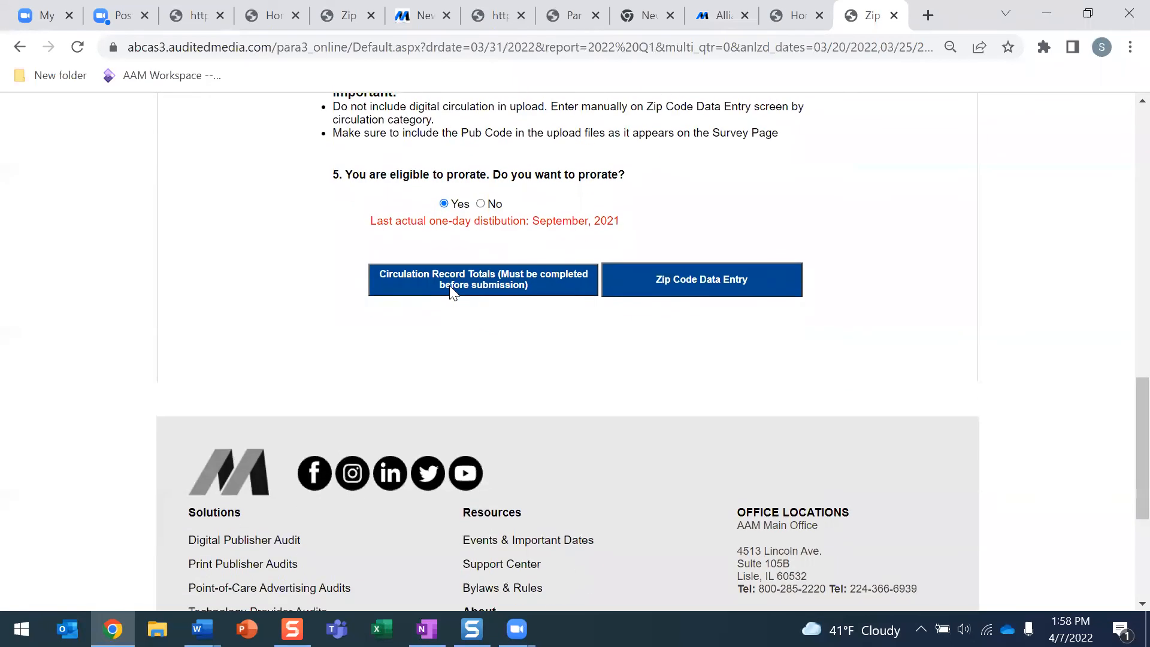
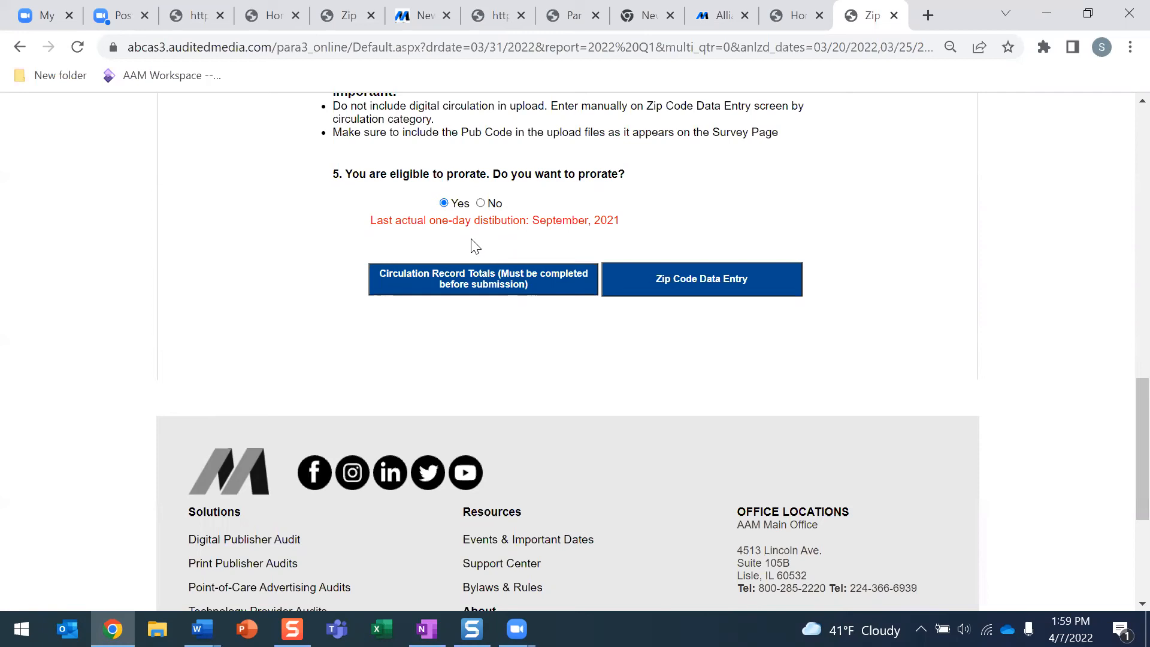
Open the Tennessean Sunday zip code table and review its 164 ZIP rows and totals
left_click(709, 293)
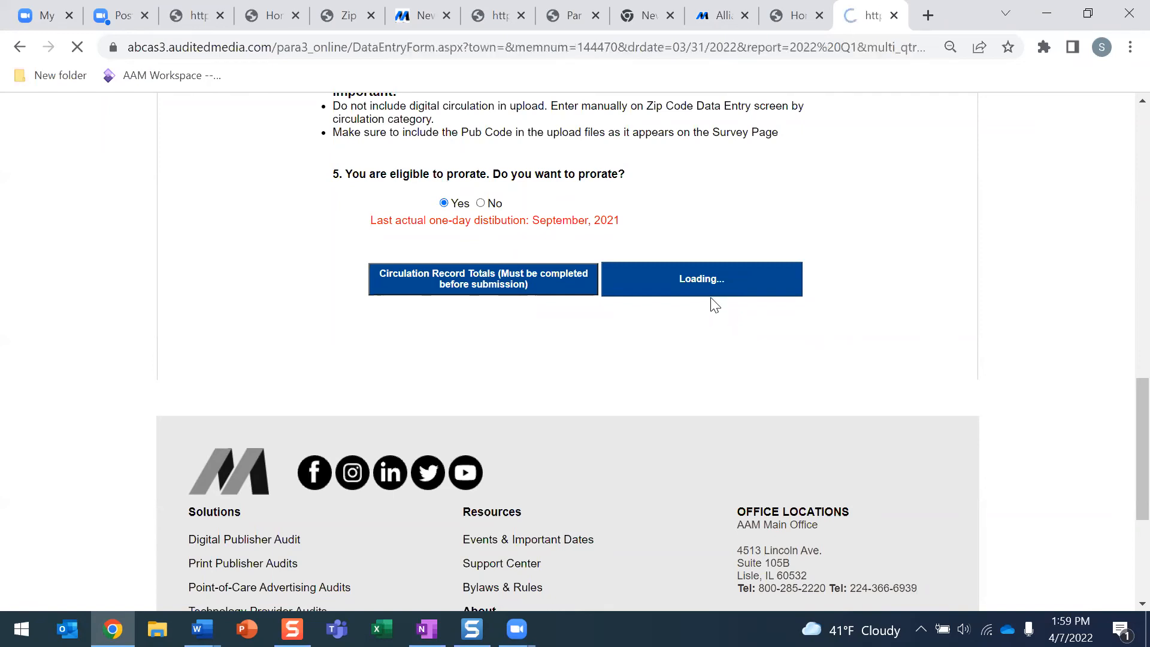
scroll(709, 305, "down", 3)
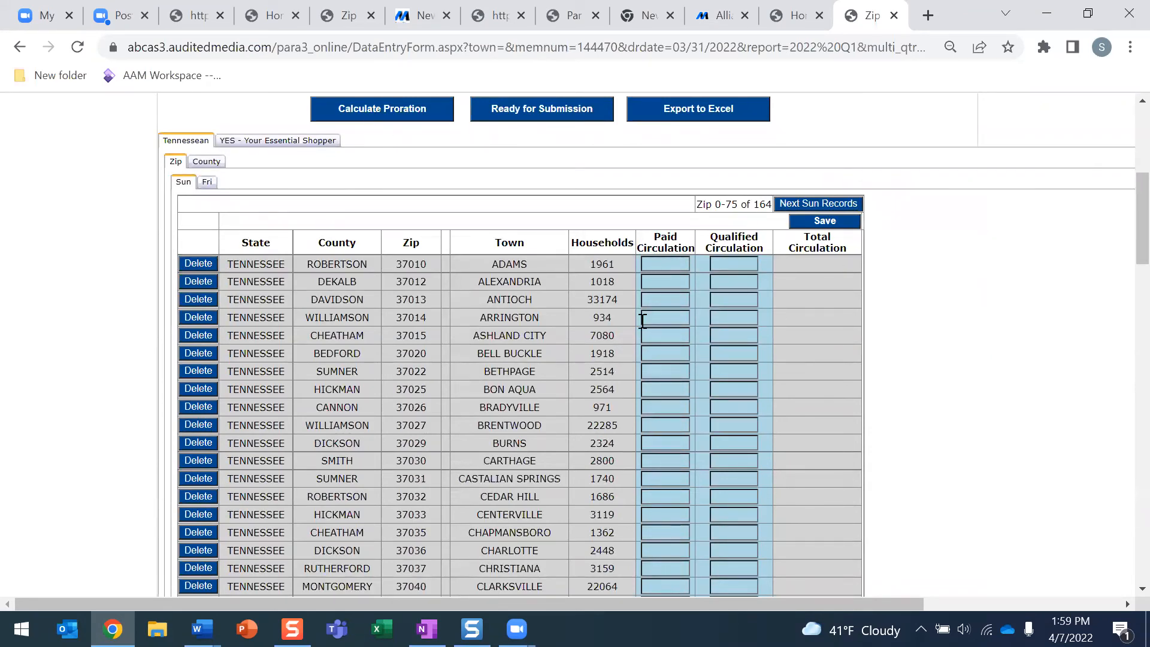
scroll(680, 408, "down", 12)
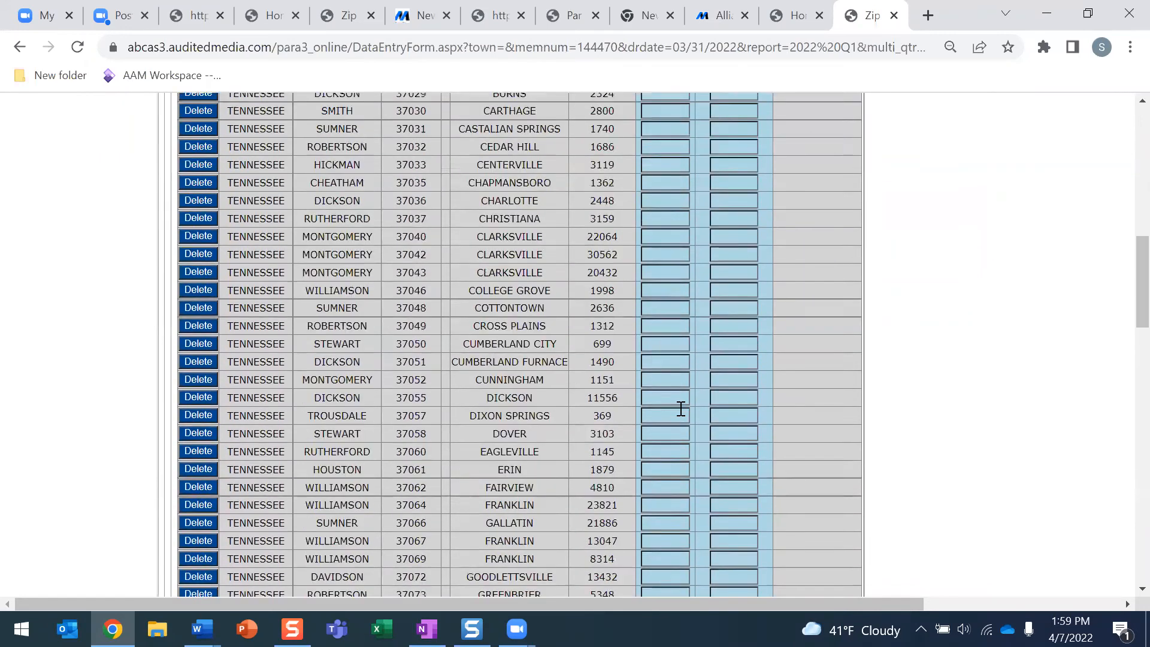
scroll(681, 408, "down", 11)
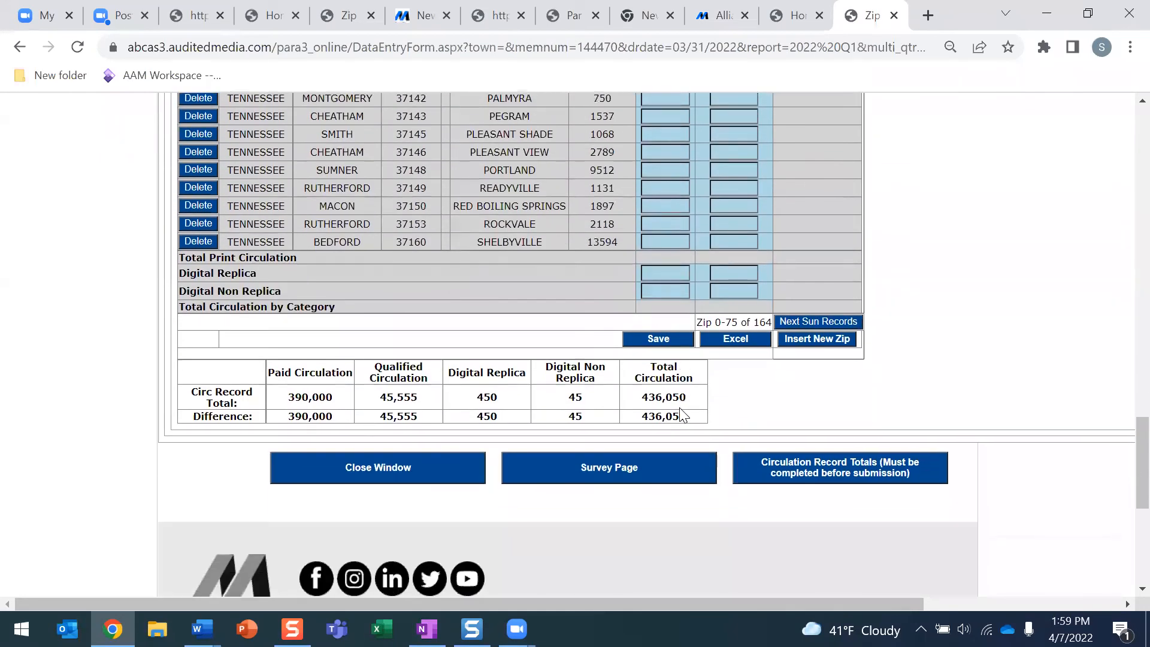
scroll(681, 413, "up", 20)
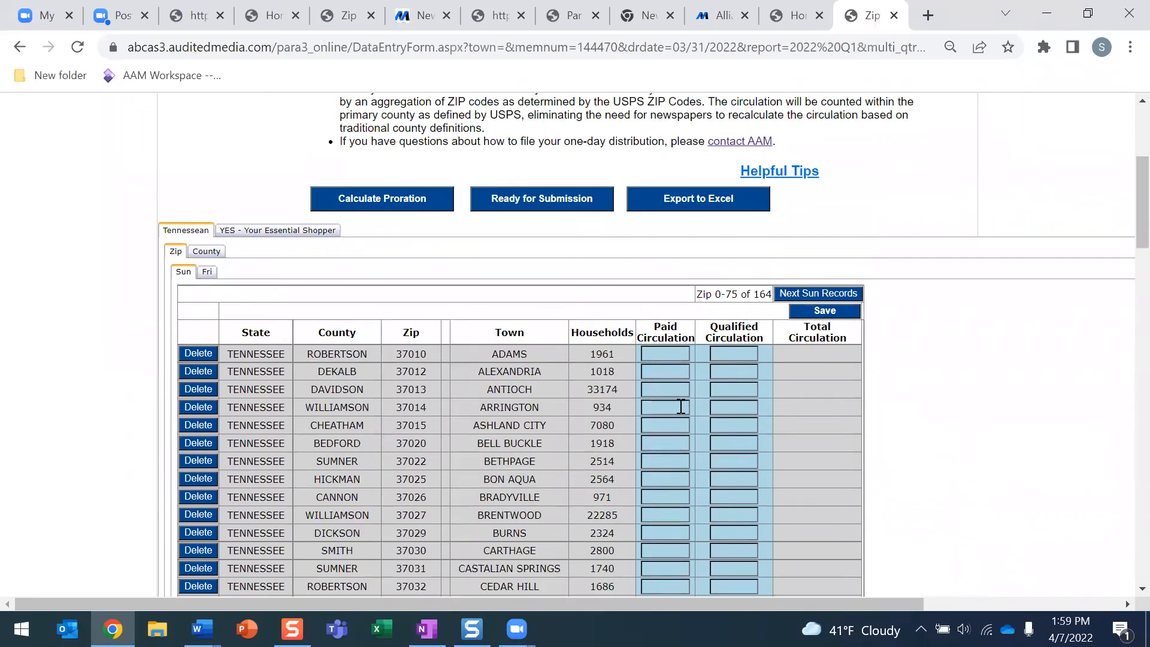
scroll(681, 407, "down", 20)
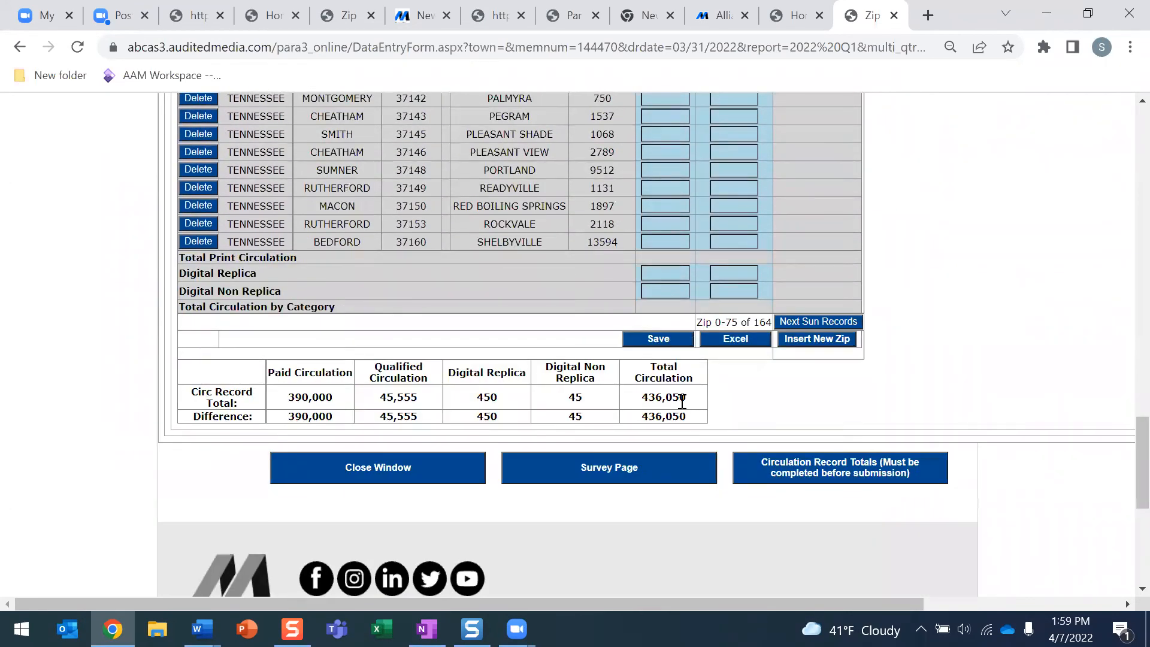
scroll(682, 410, "up", 20)
scroll(682, 401, "up", 2)
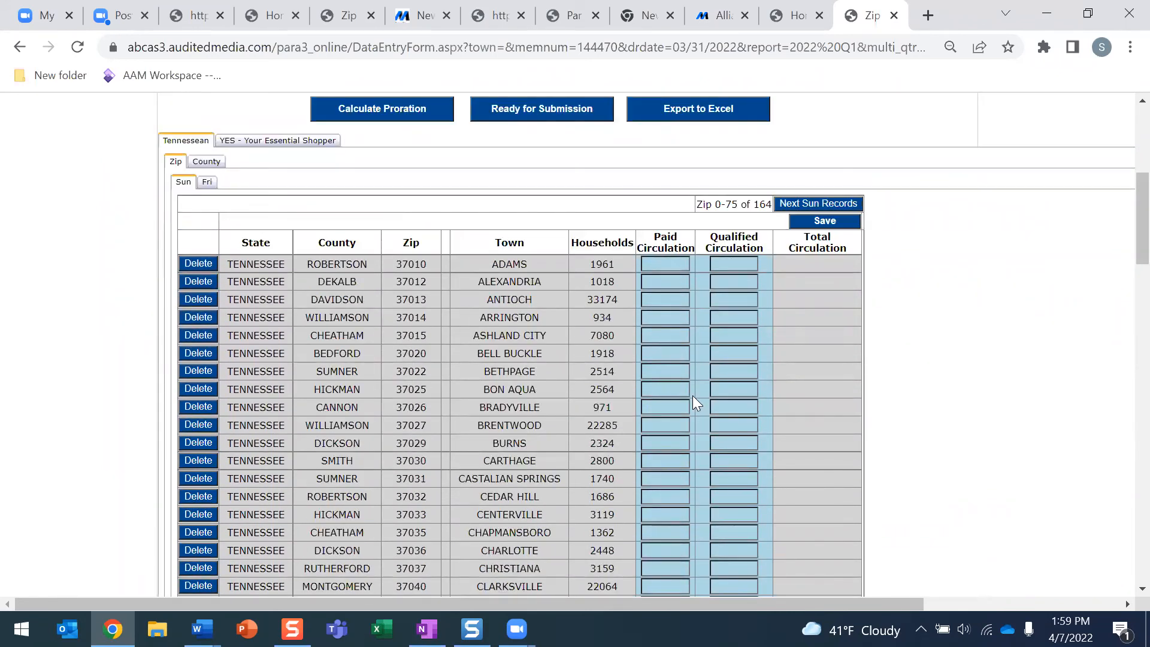
Enter 4,445 paid circulation for ALEXANDRIA and dismiss the positive-number warning on ARRINGTON
left_click(675, 278)
type("4445")
left_click(678, 319)
left_click(678, 338)
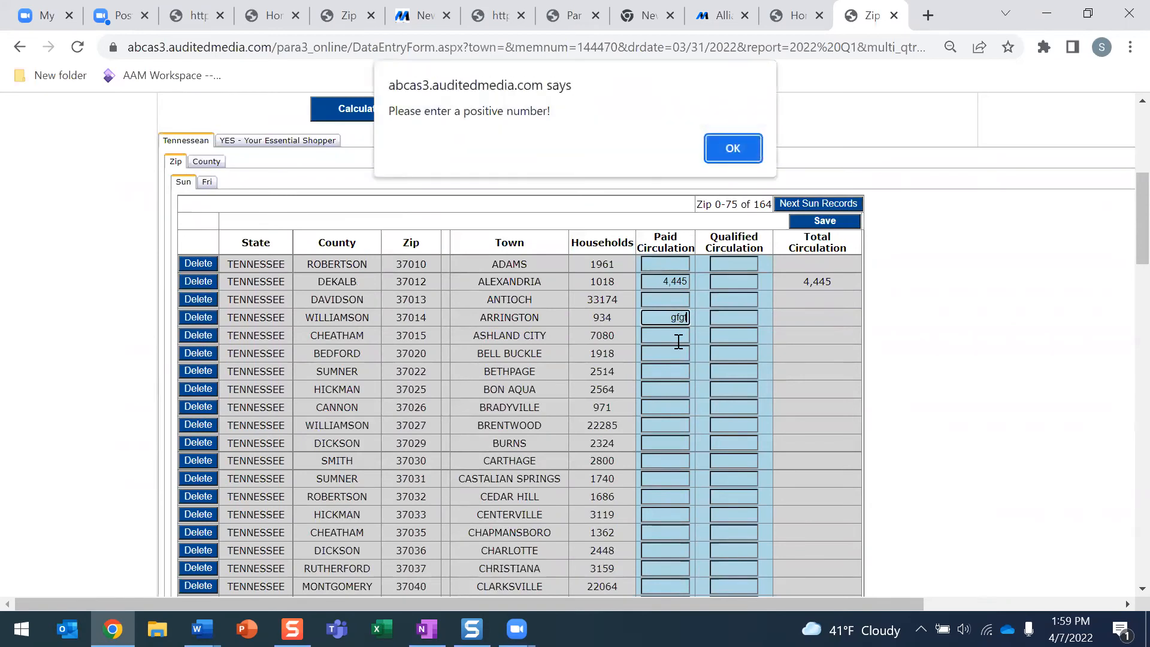
left_click(727, 150)
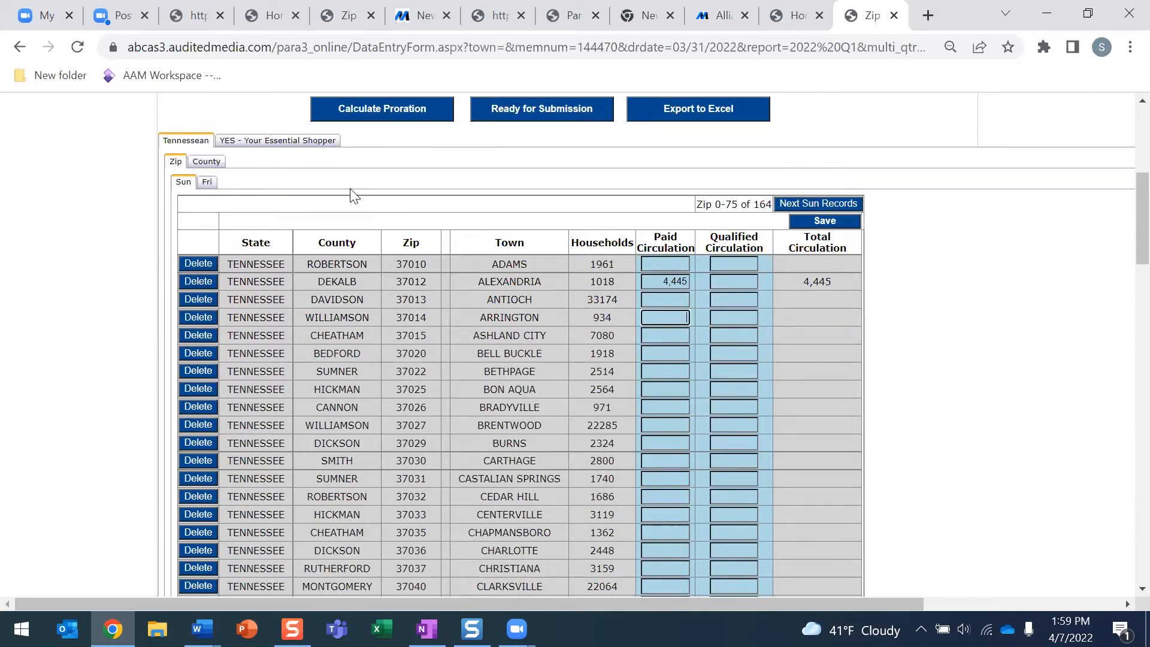
Check the totals, where the paid difference is now 385,555, and return to the quarterly filing
scroll(699, 303, "down", 20)
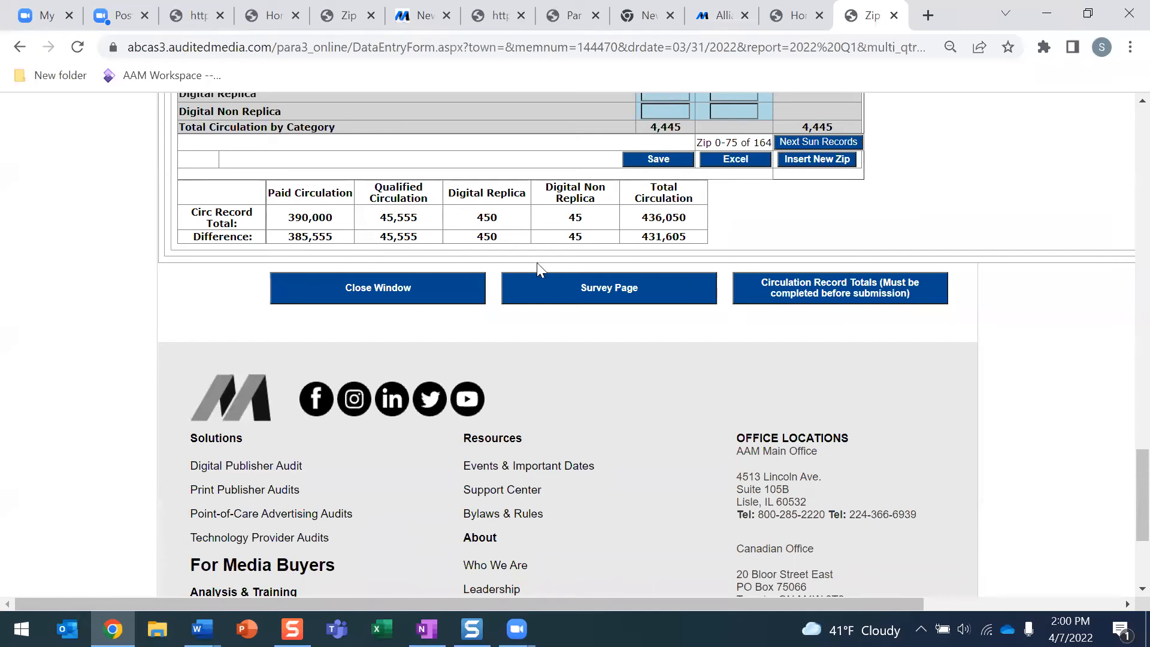
scroll(678, 258, "up", 6)
scroll(676, 262, "up", 10)
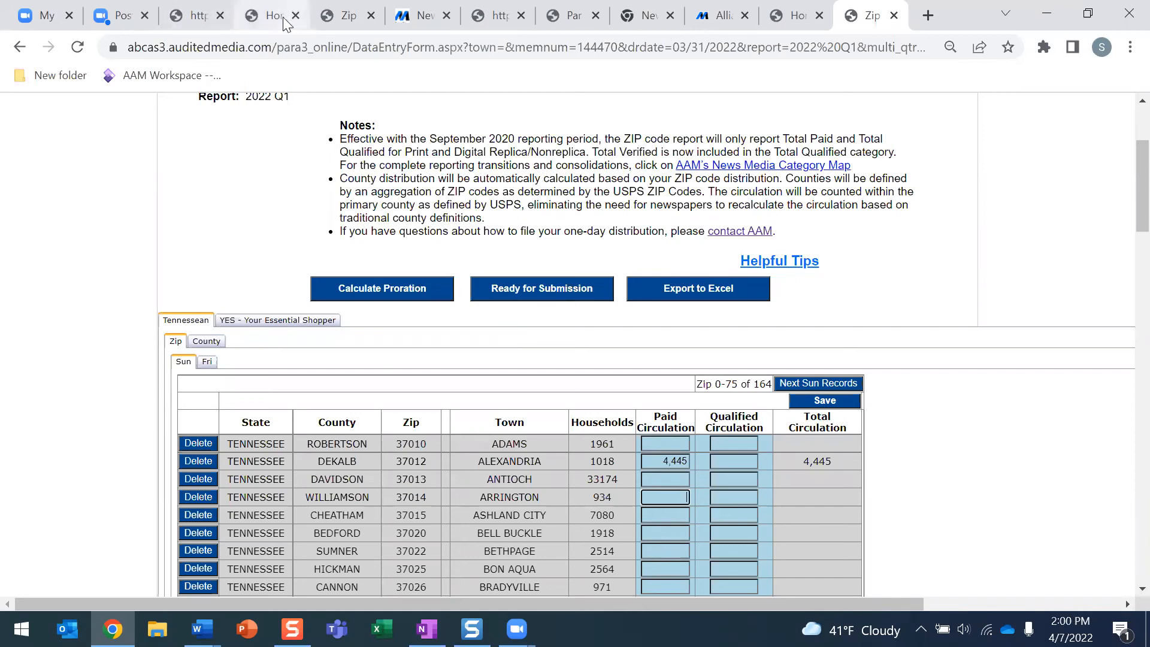
left_click(257, 17)
View the filing's alerts, which flag Para3 as not ready
scroll(426, 301, "up", 3)
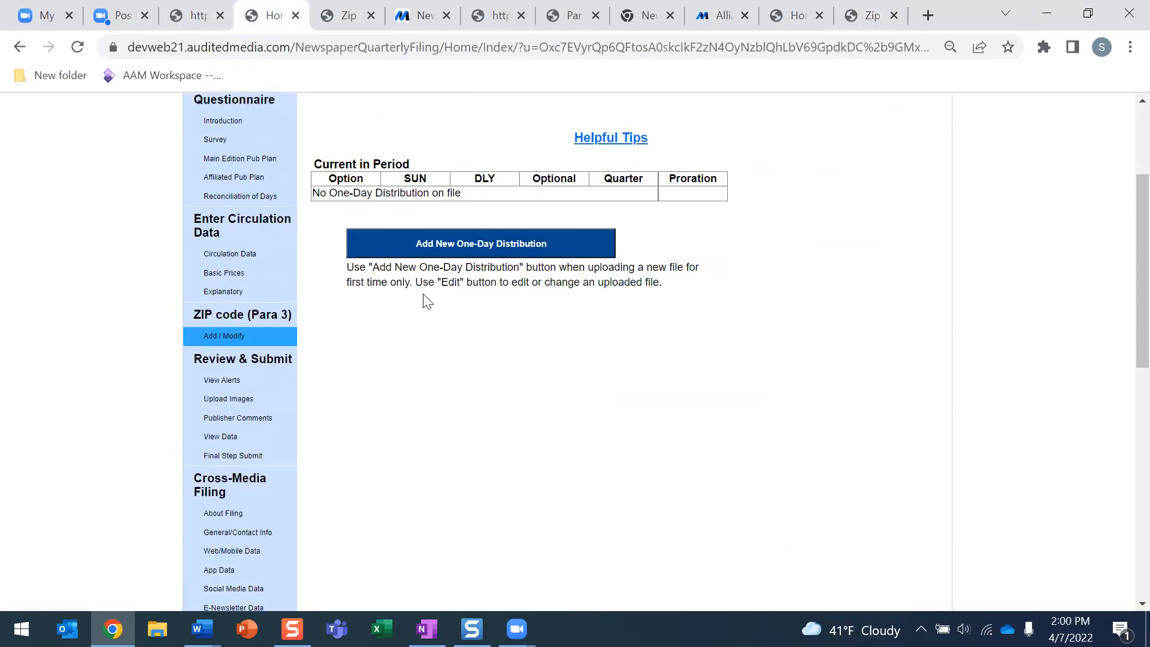
scroll(424, 300, "down", 1)
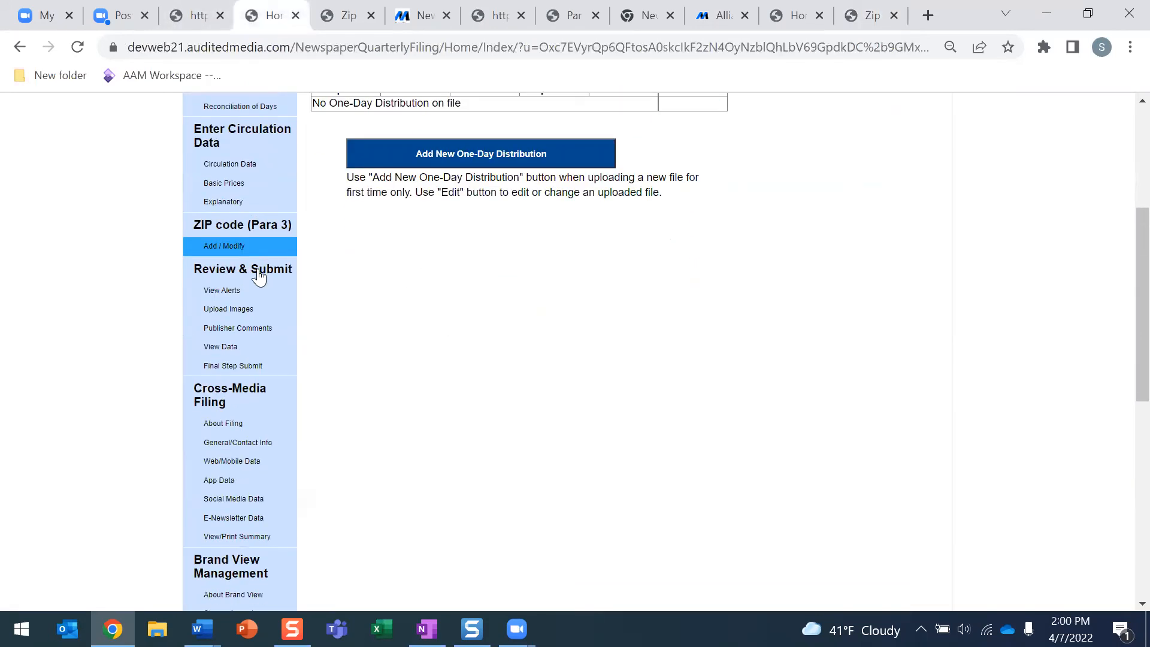
left_click(237, 292)
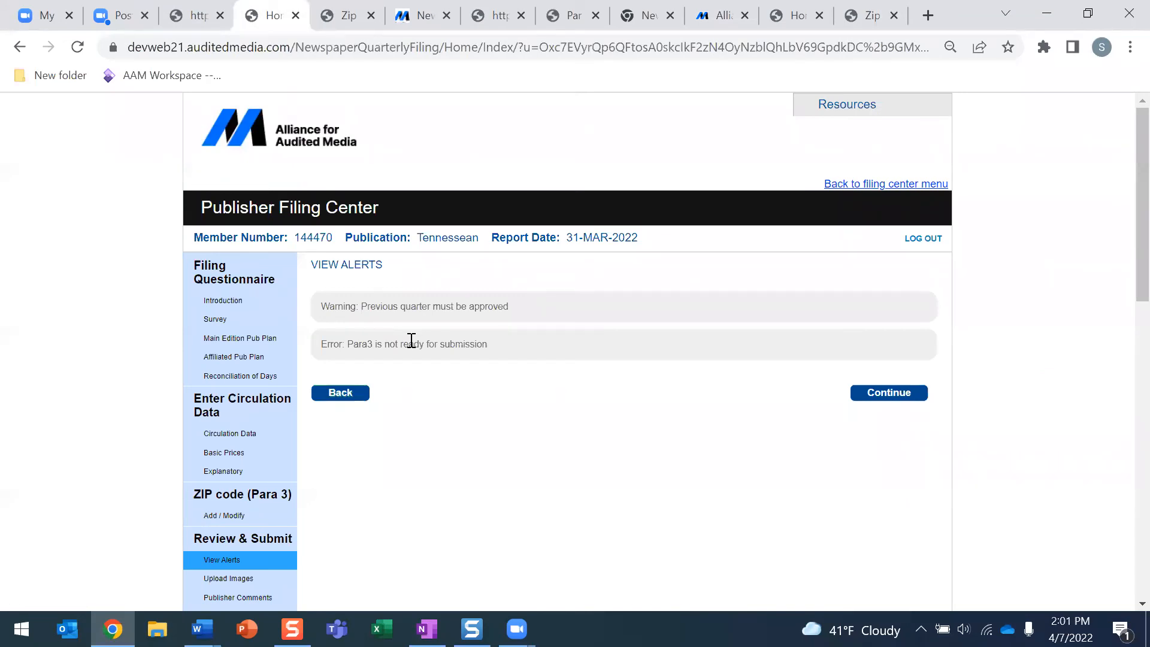
scroll(411, 340, "down", 5)
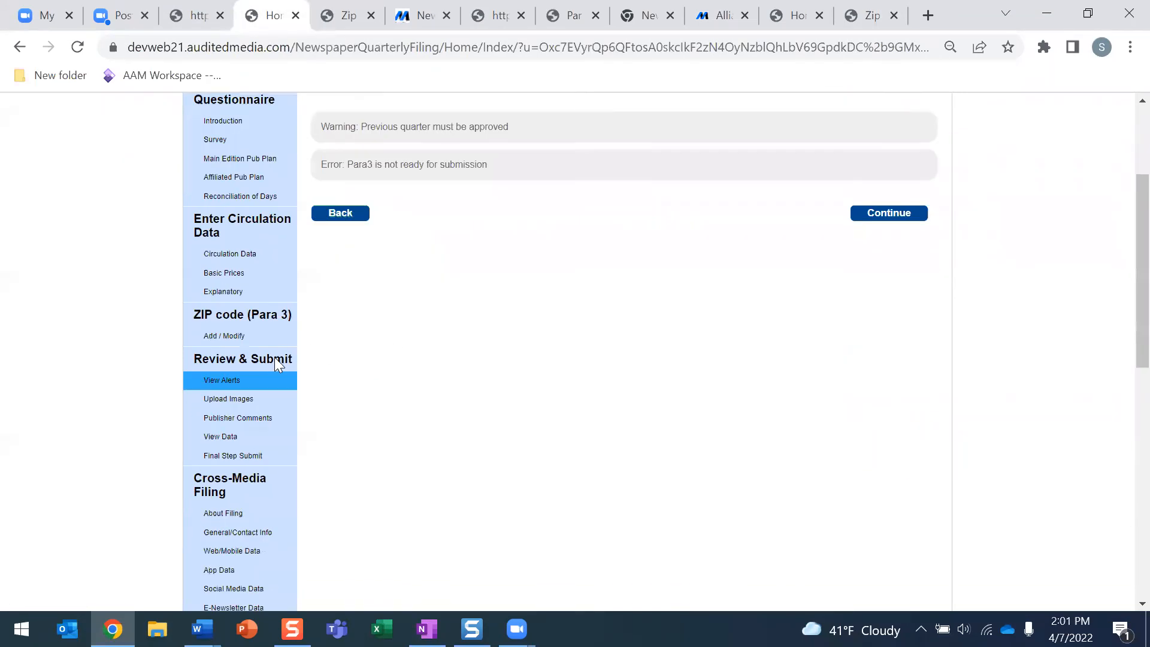
Go to the Publisher Comments page and place the cursor in its empty comment box
left_click(237, 328)
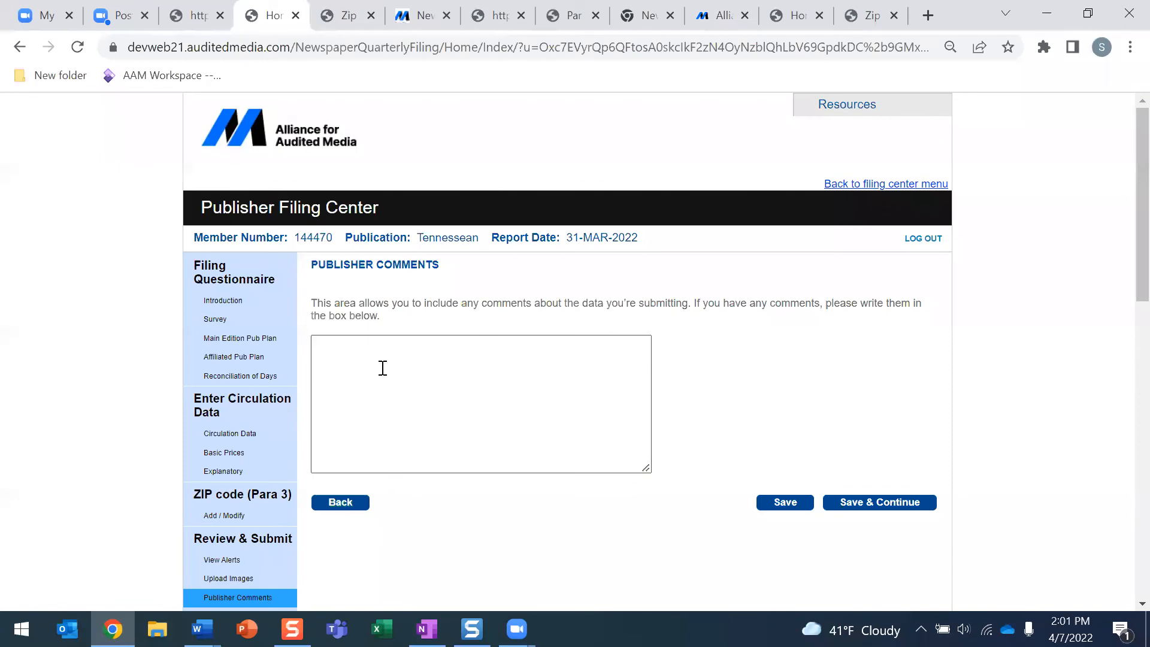
left_click(380, 367)
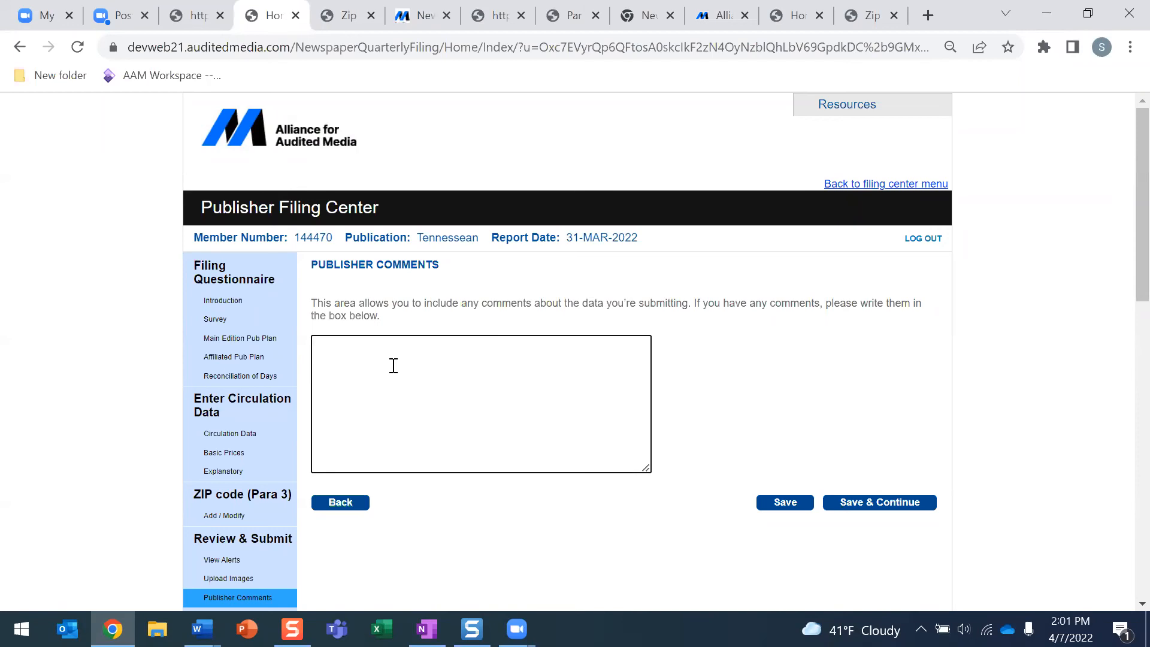
scroll(395, 363, "down", 2)
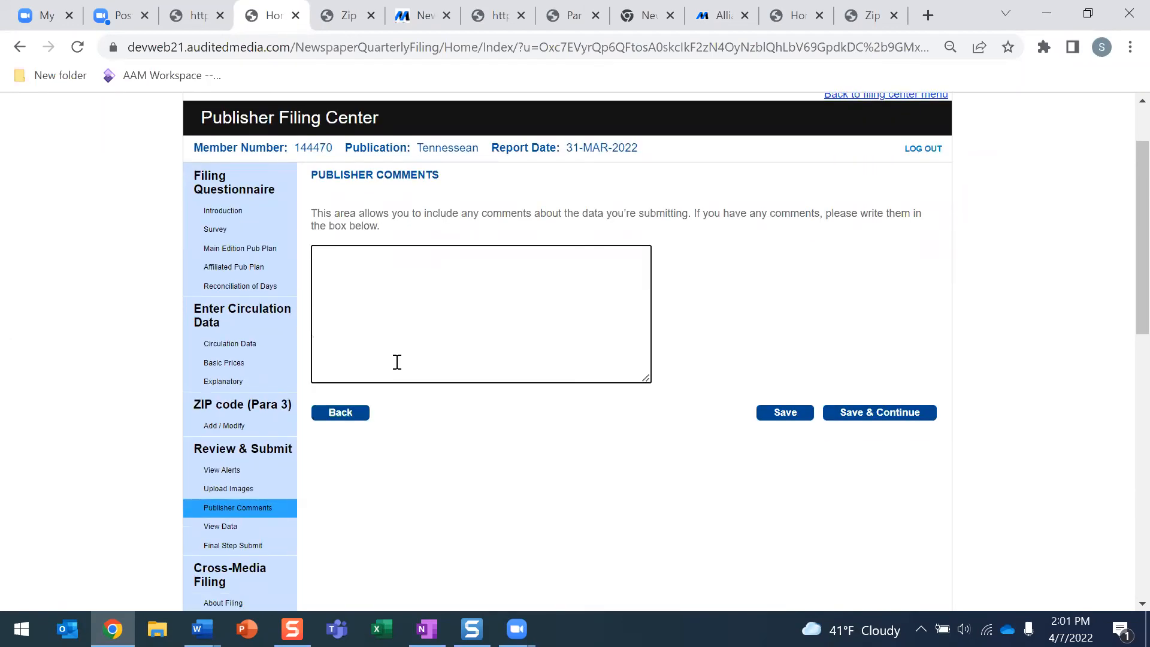
scroll(397, 361, "down", 2)
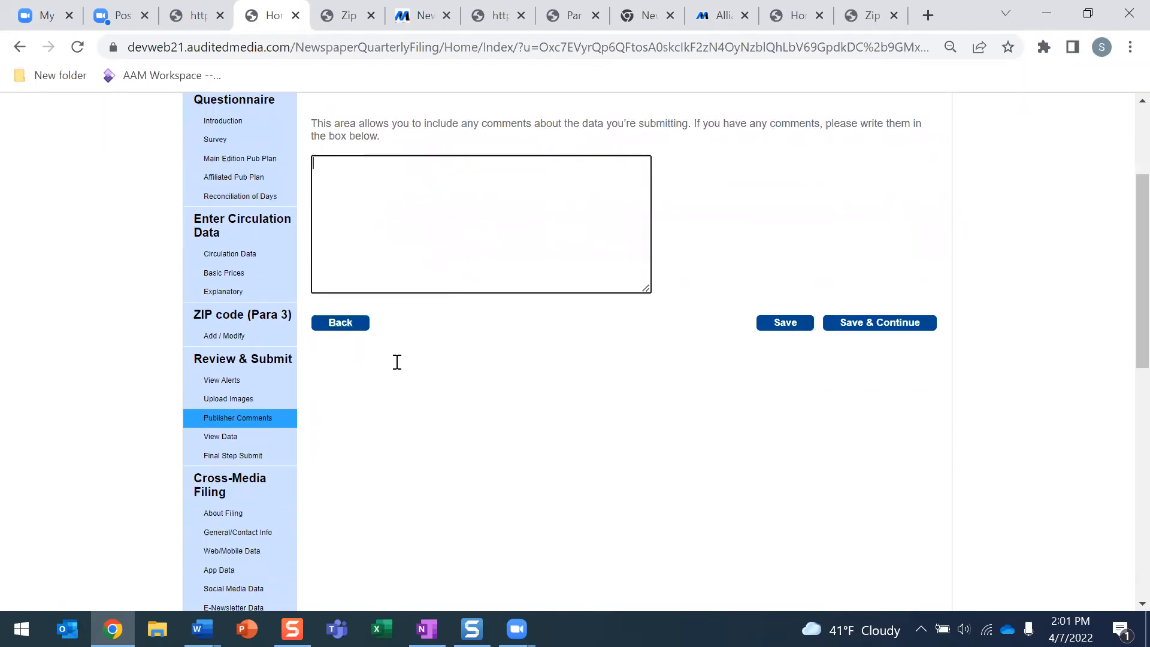
left_click(257, 440)
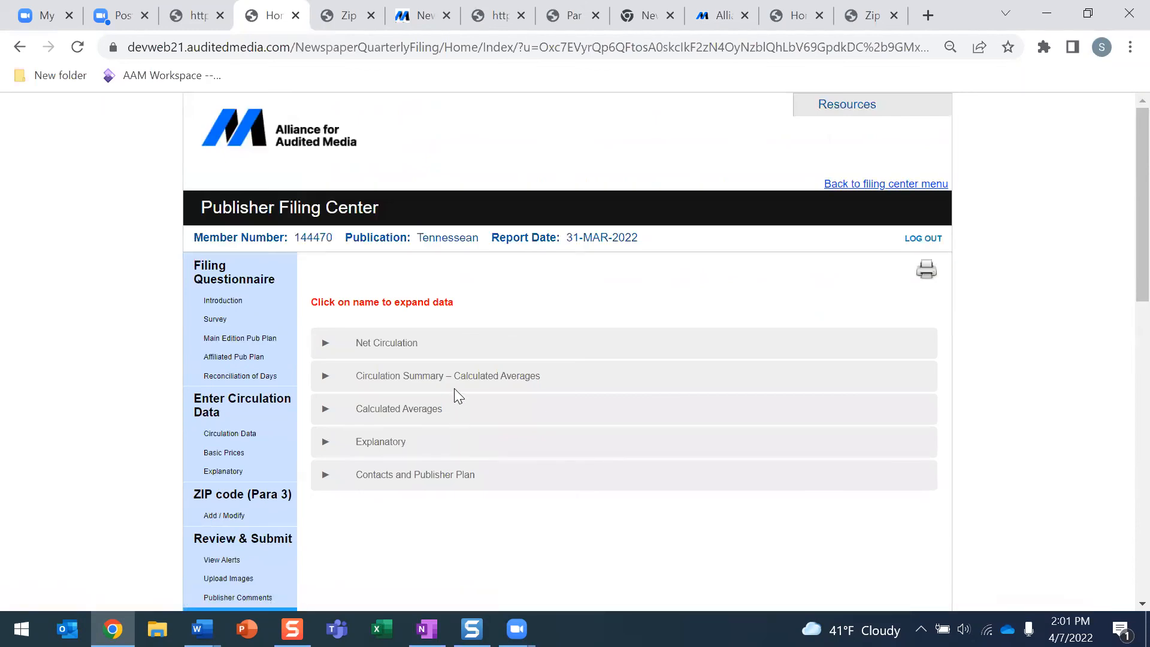
Expand Net Circulation, Circulation Summary – Calculated Averages and Calculated Averages, showing 6,047 Avg Mon-Fri
left_click(431, 343)
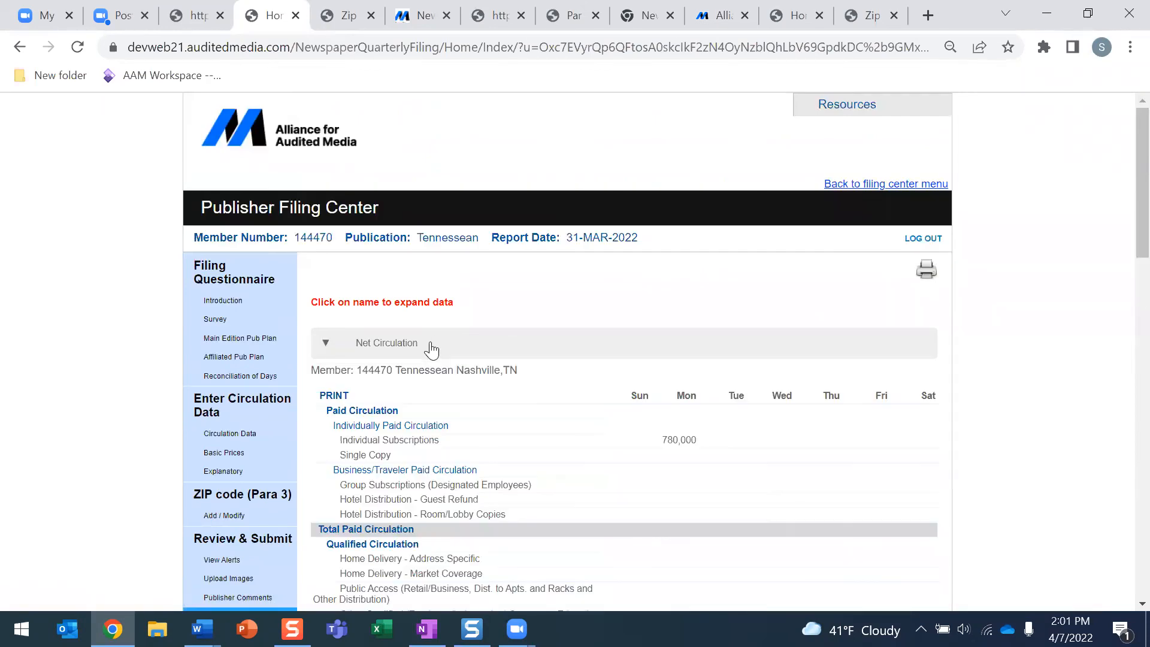
scroll(431, 344, "down", 8)
scroll(431, 345, "down", 10)
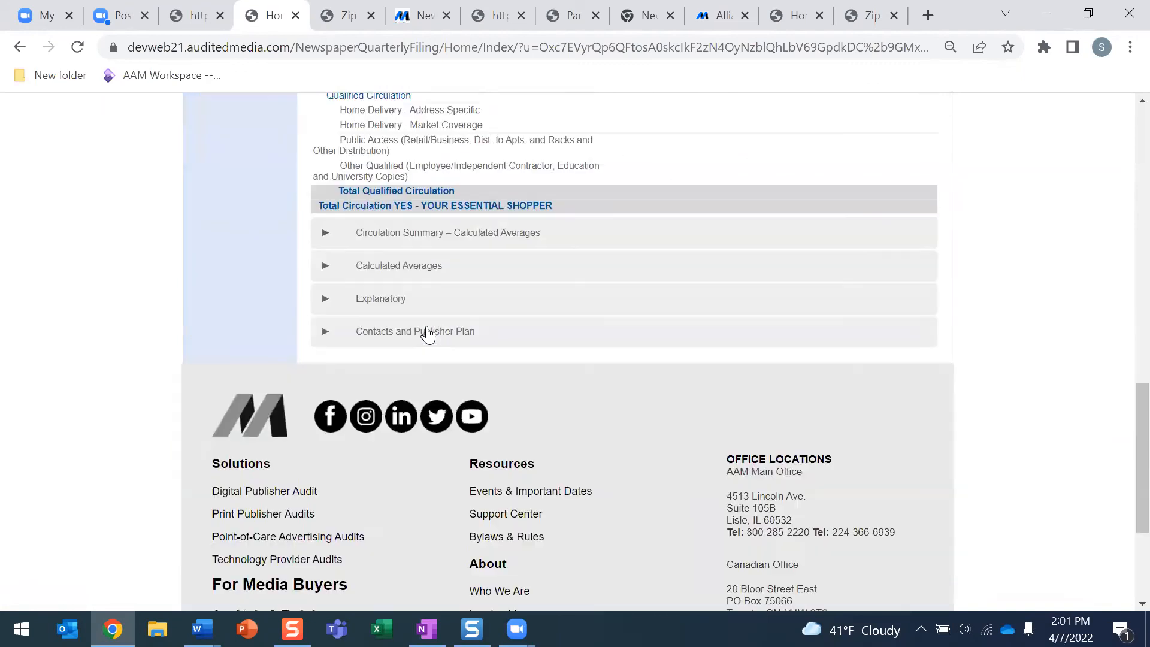
left_click(412, 211)
scroll(442, 279, "down", 3)
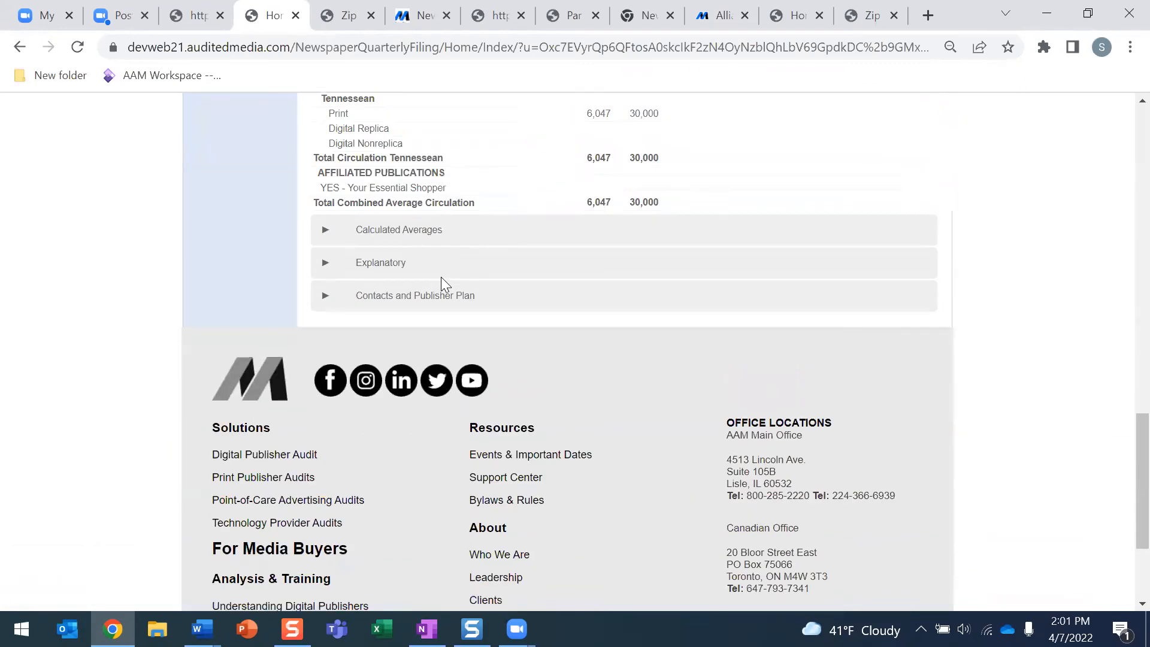
left_click(424, 240)
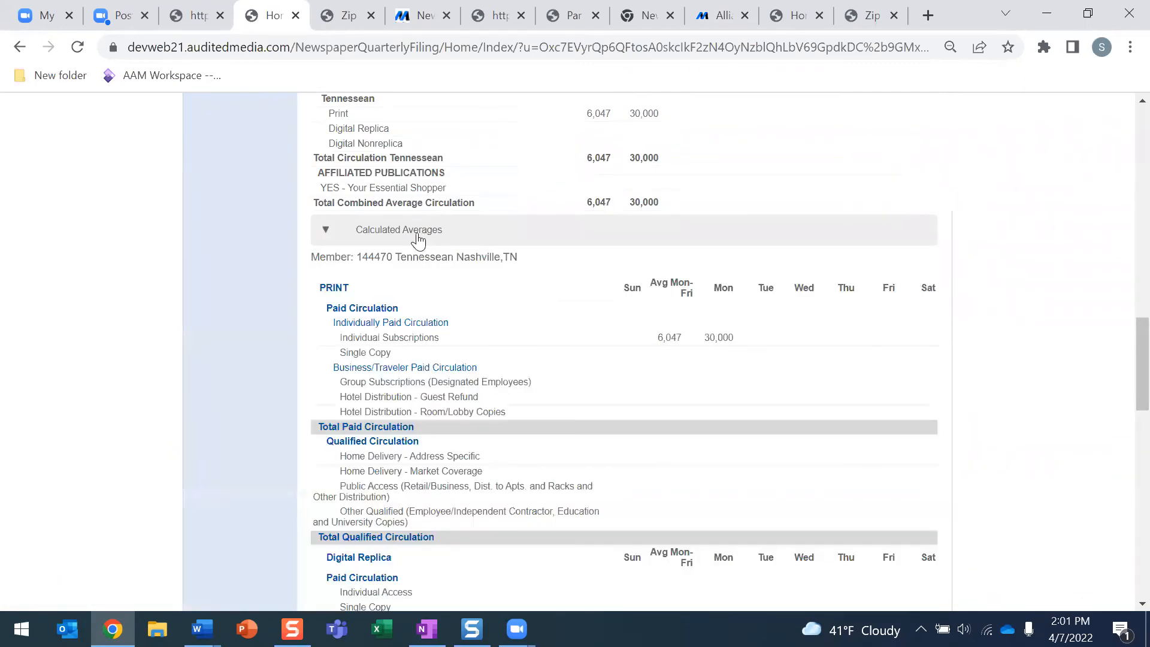
scroll(536, 257, "down", 3)
scroll(652, 289, "up", 3)
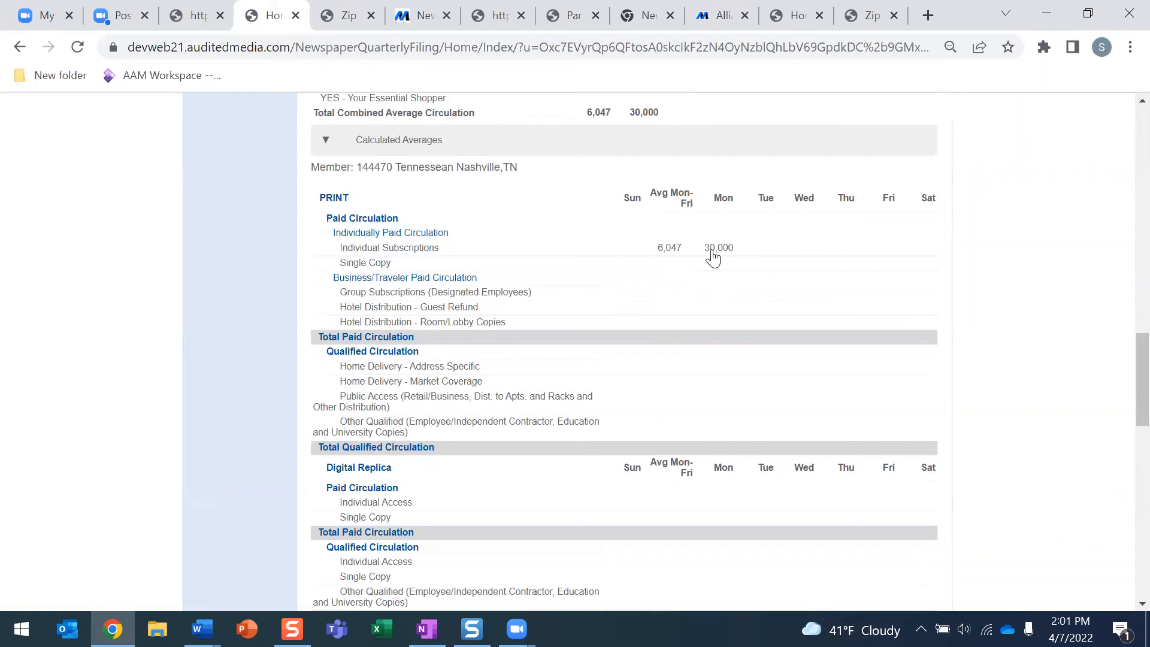
scroll(712, 257, "up", 3)
scroll(713, 258, "down", 3)
scroll(689, 275, "up", 9)
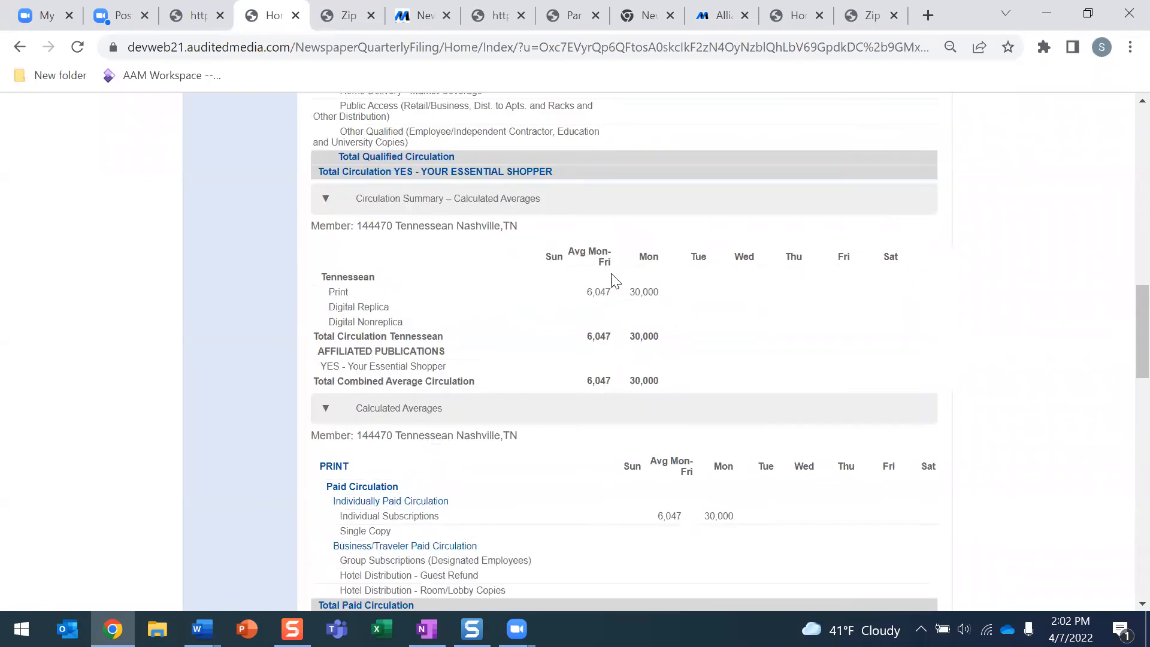
scroll(433, 334, "up", 6)
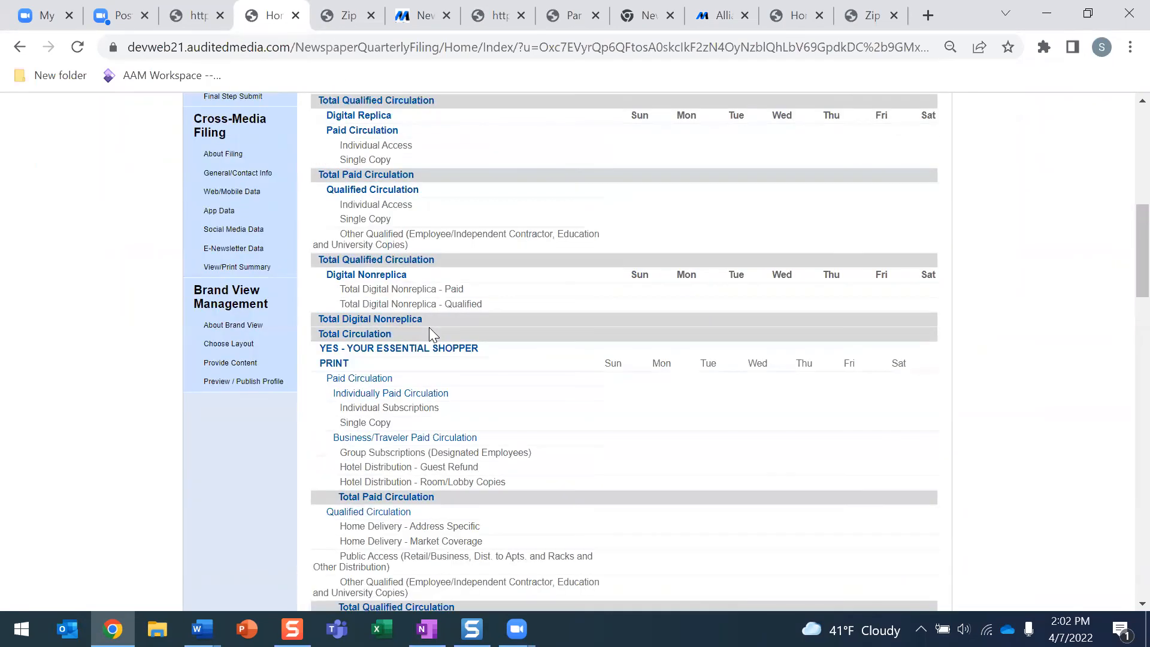
Open Final Step Submit and review the certification, which reports Paragraph 3 not ready
left_click(233, 275)
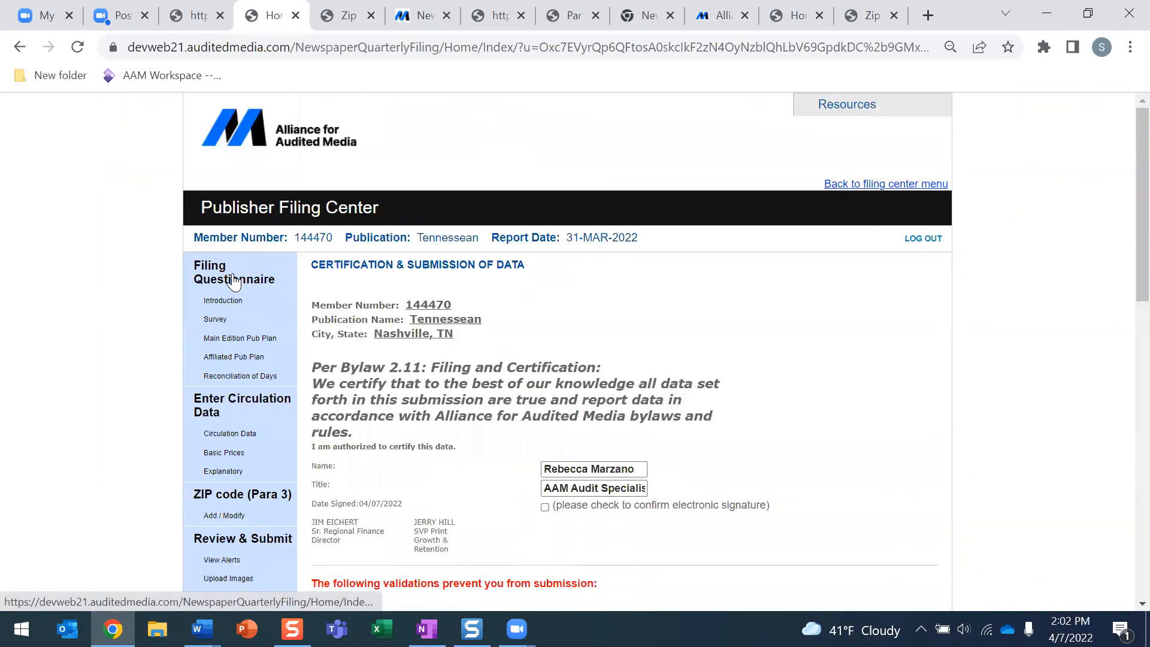
scroll(585, 389, "down", 3)
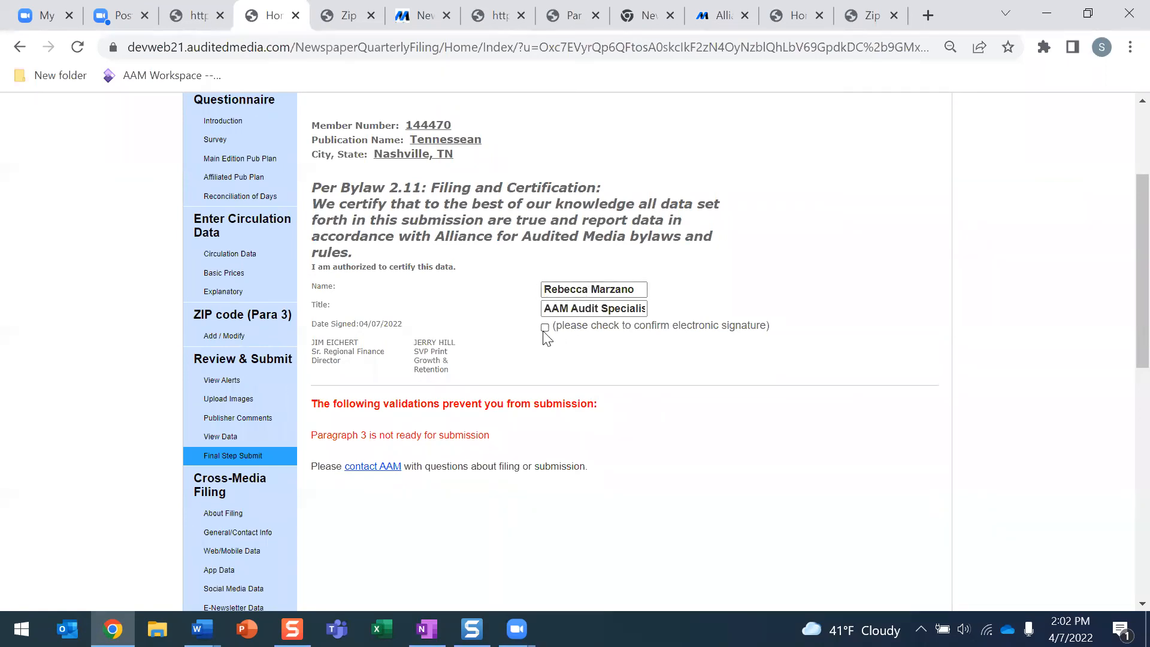
scroll(321, 313, "down", 1)
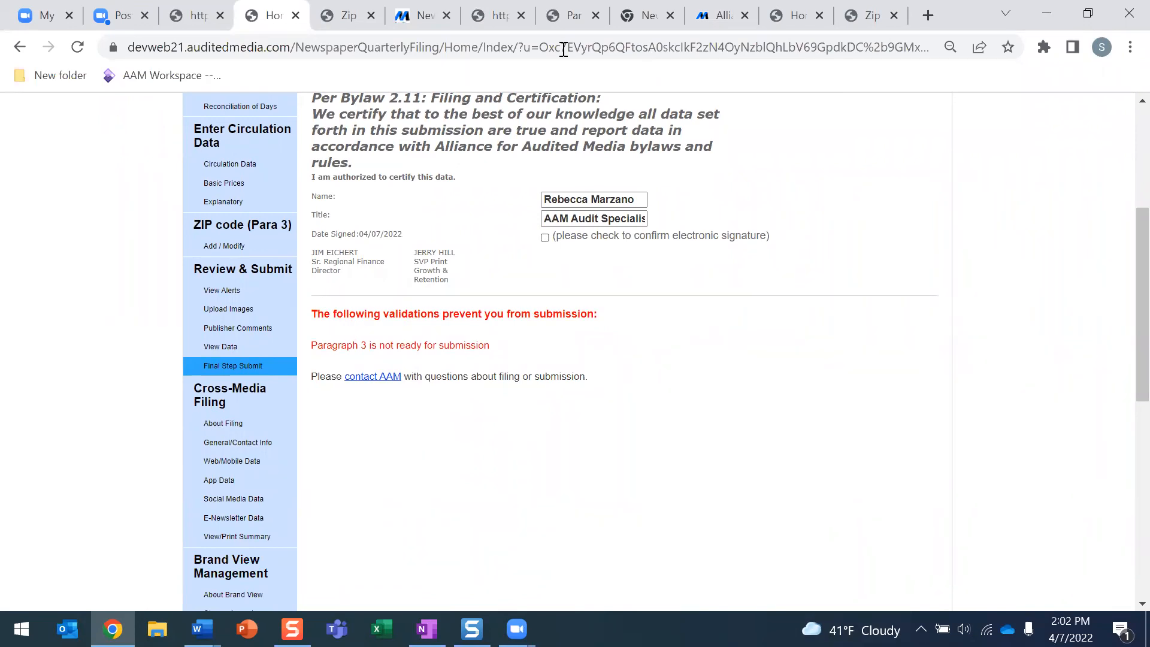
In a new tab, go from the AAM website's Log In choices to the Media Intelligence Center login
left_click(429, 19)
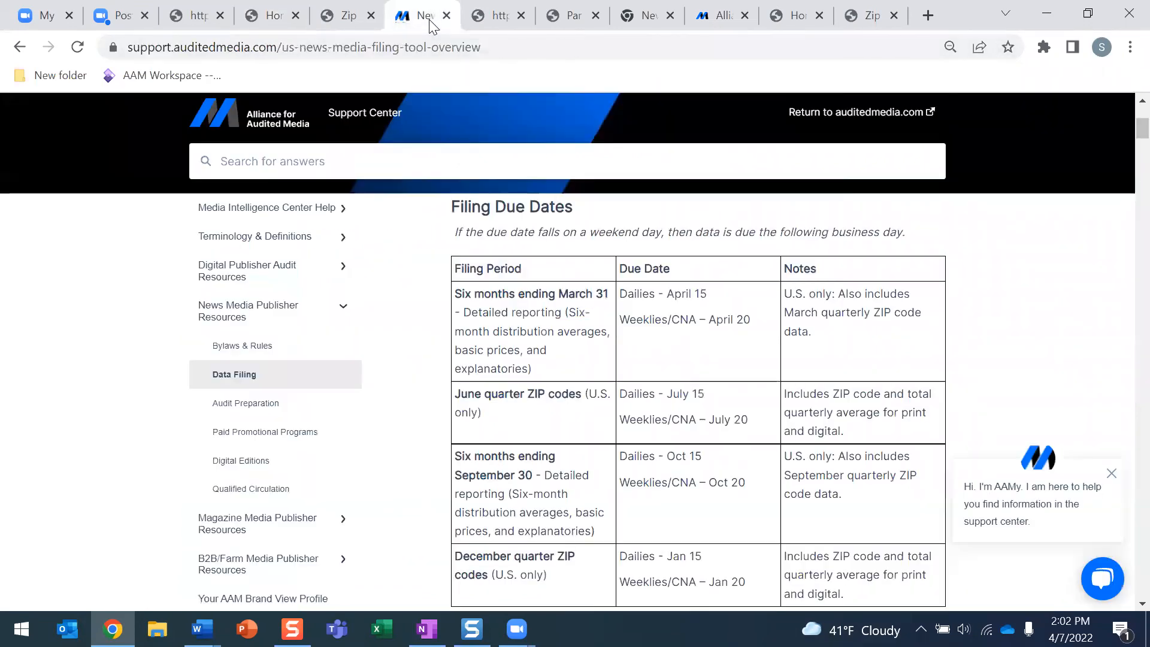
left_click(928, 15)
left_click(477, 468)
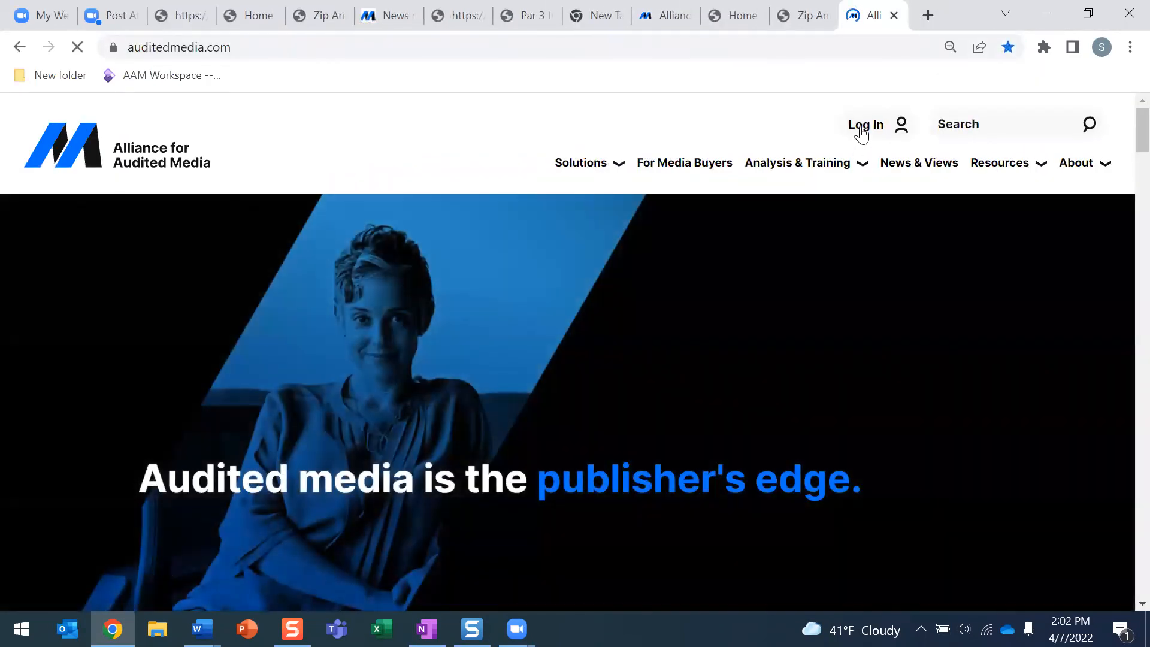
left_click(864, 127)
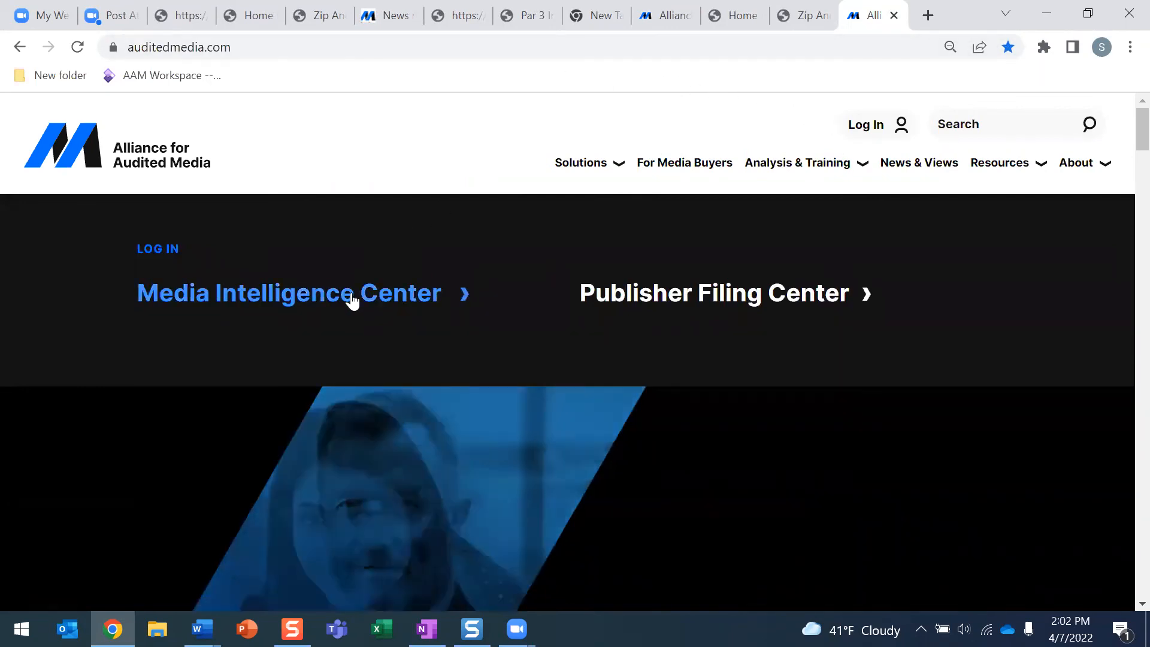
left_click(352, 298)
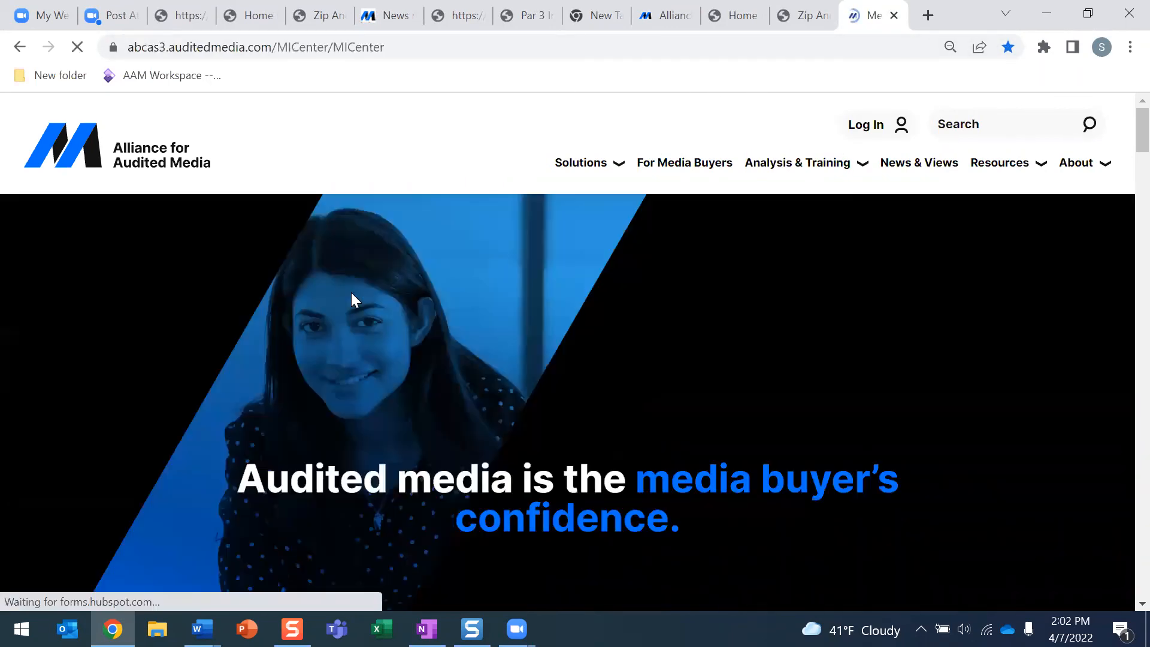
scroll(351, 298, "down", 3)
scroll(389, 299, "up", 2)
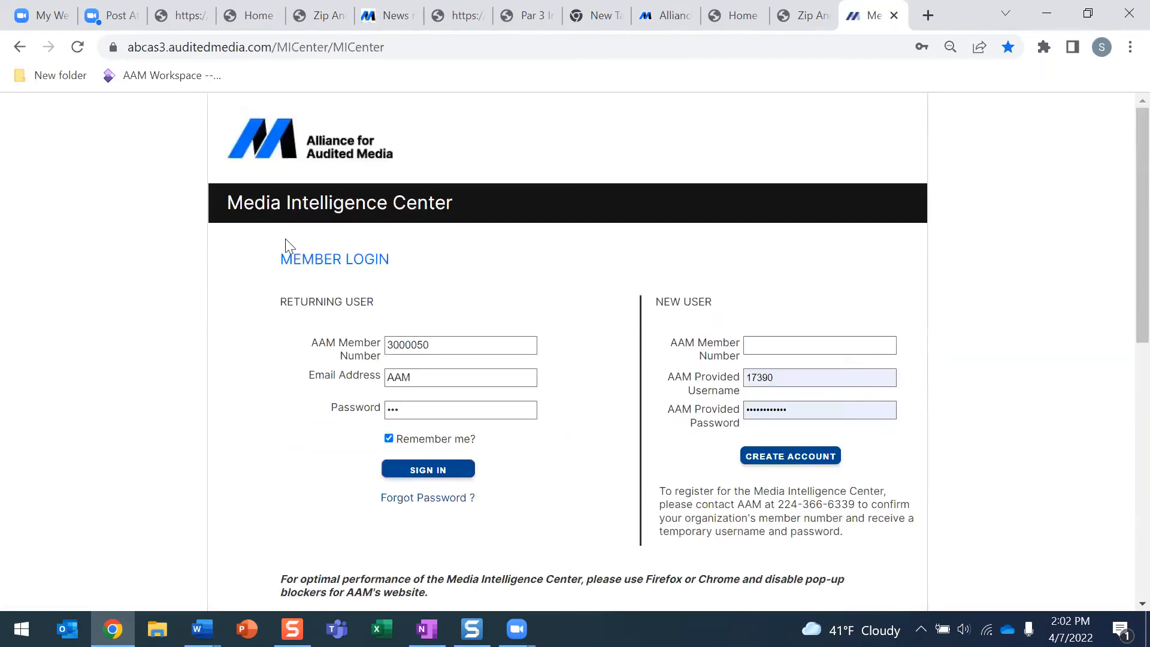
scroll(417, 249, "down", 1)
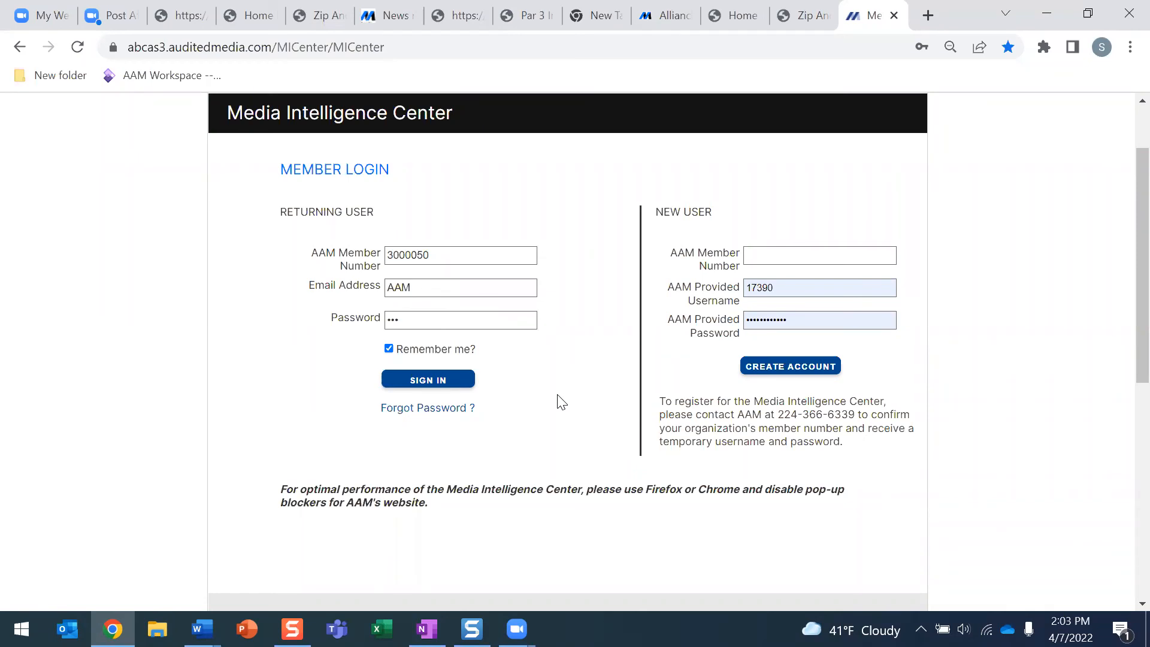
Sign in, search 'tennessean', and open the Tennessean profile from the two results
left_click(455, 386)
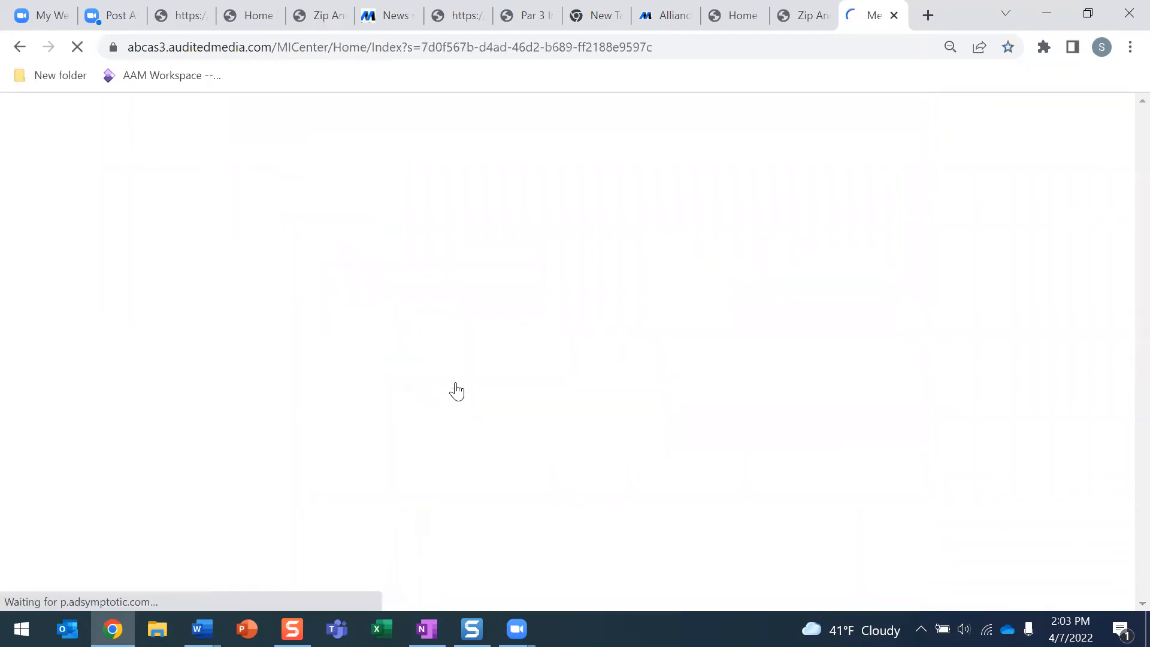
left_click(515, 264)
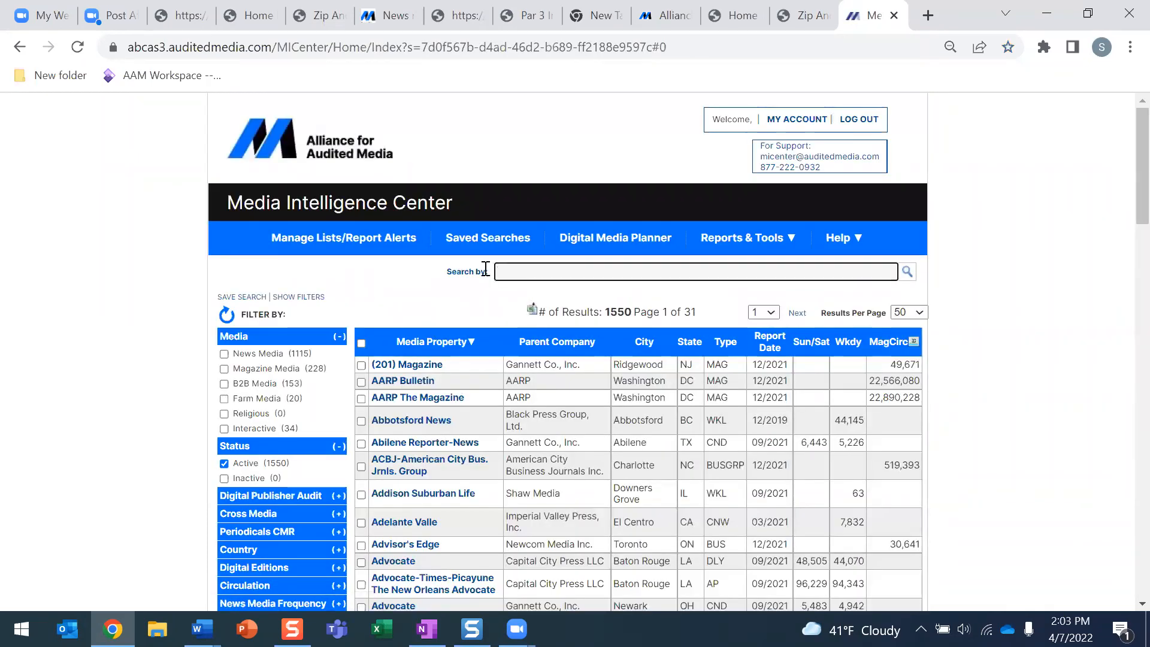
type("ten")
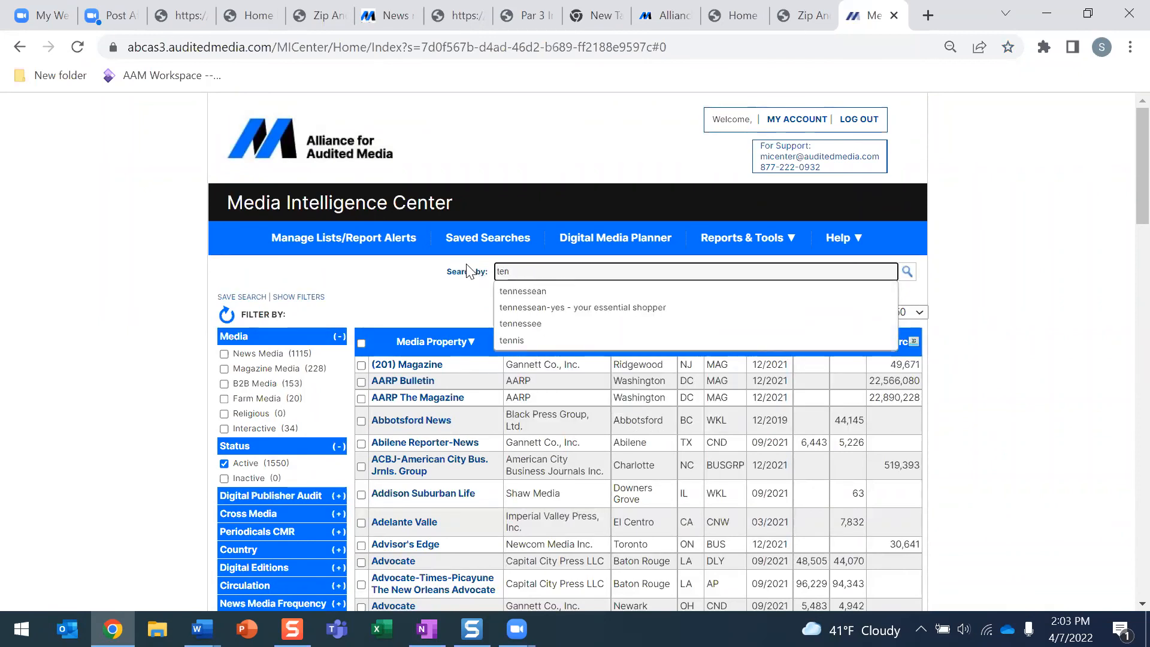
left_click(501, 292)
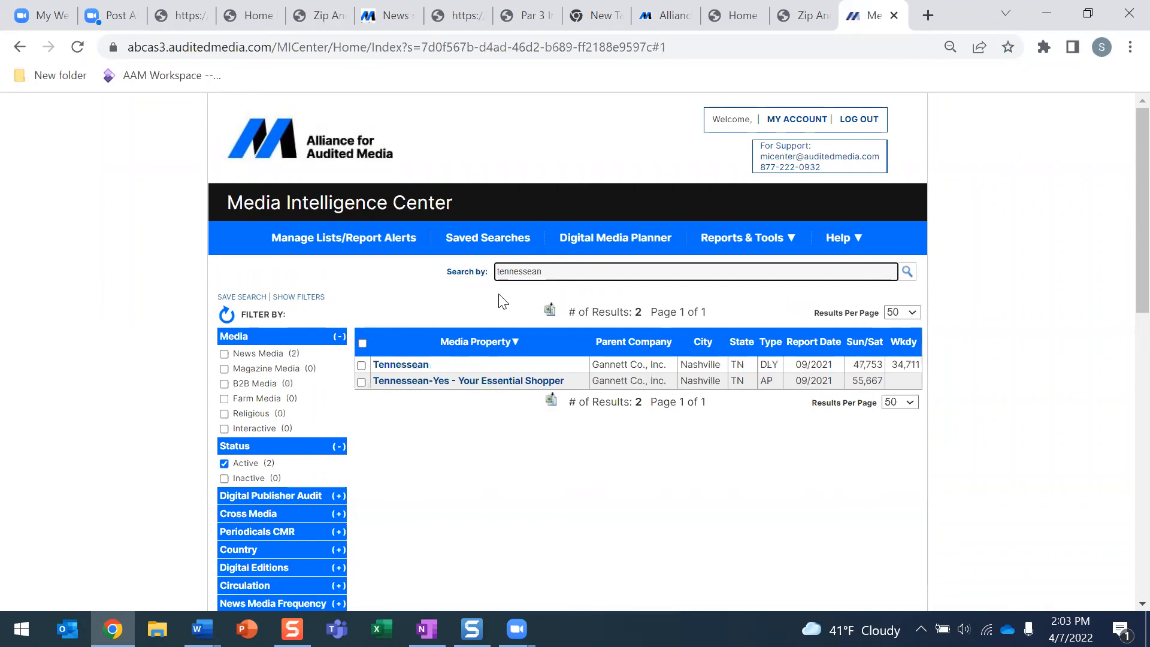
left_click(389, 367)
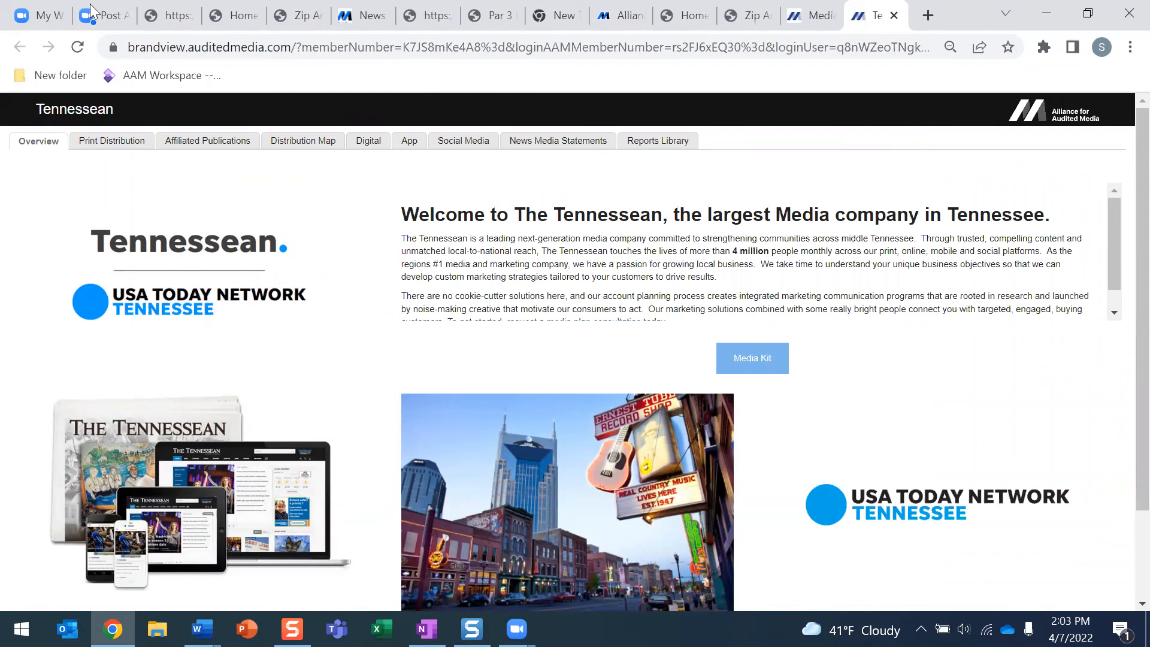
Browse Tennessean's Brand View from Print Distribution charts to its News Media Statements
left_click_drag(133, 51, 930, 50)
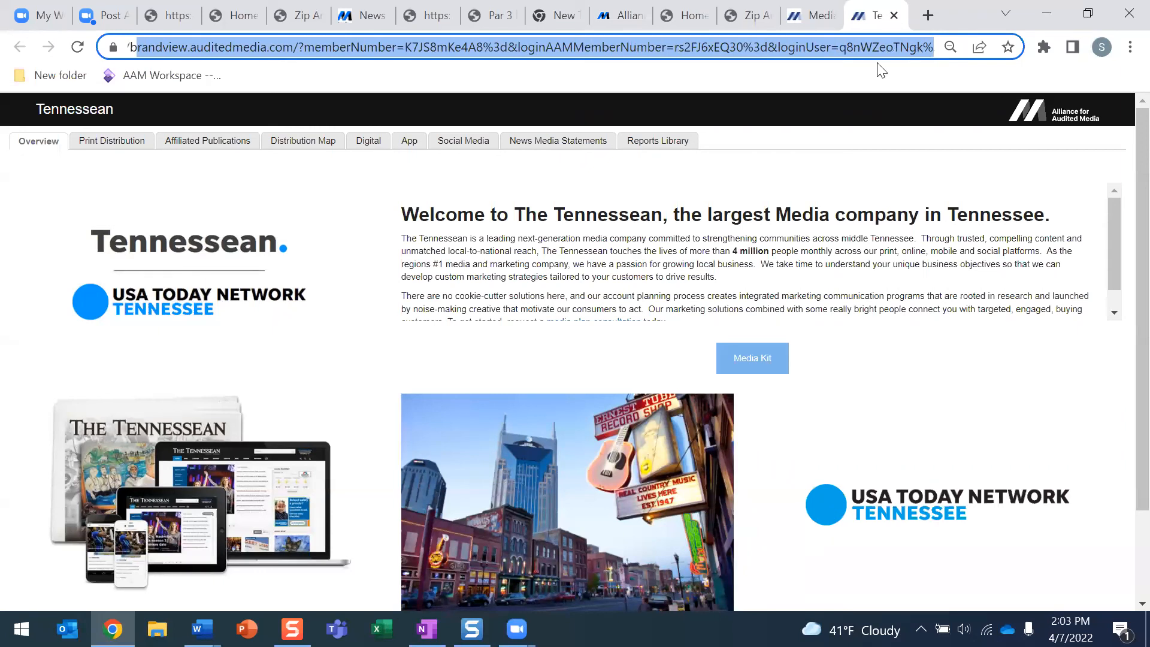
left_click(107, 151)
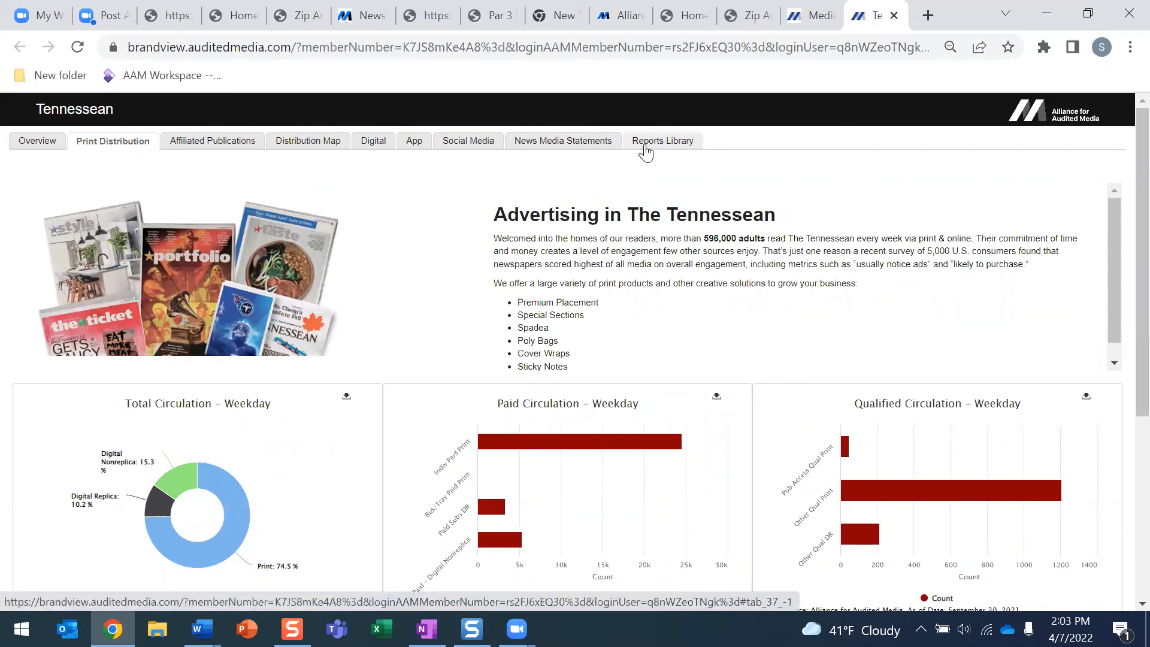
left_click(551, 149)
Check the earlier statement periods, read the September 30, 2021 statement to page 2, and return to search results
scroll(595, 297, "down", 3)
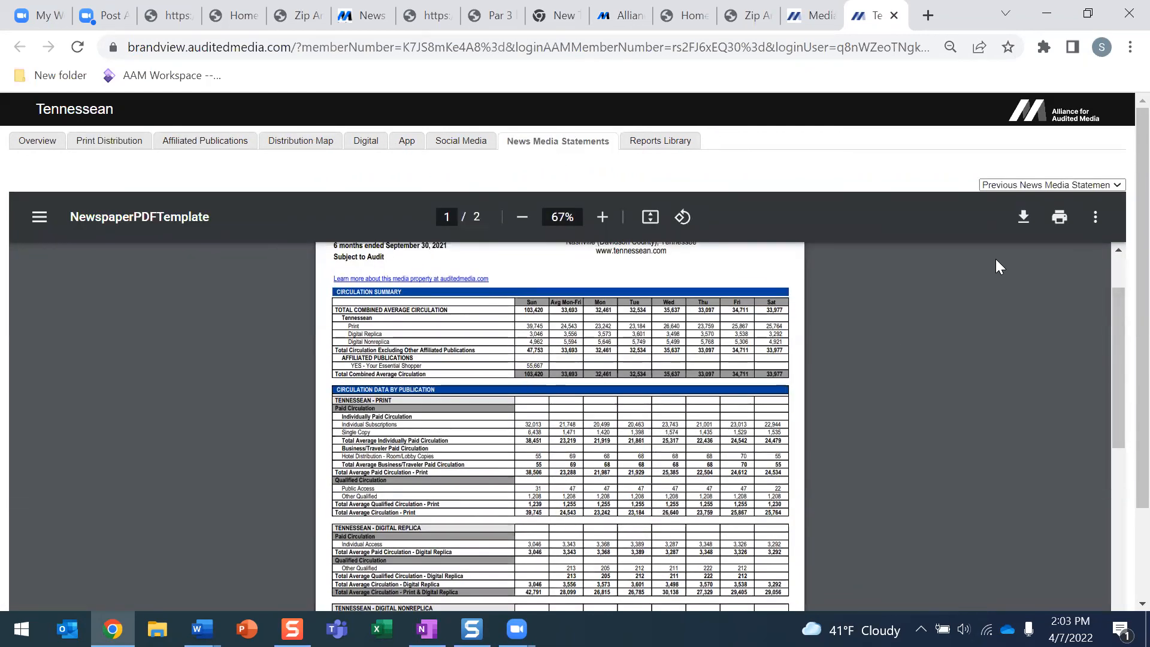
left_click(1108, 185)
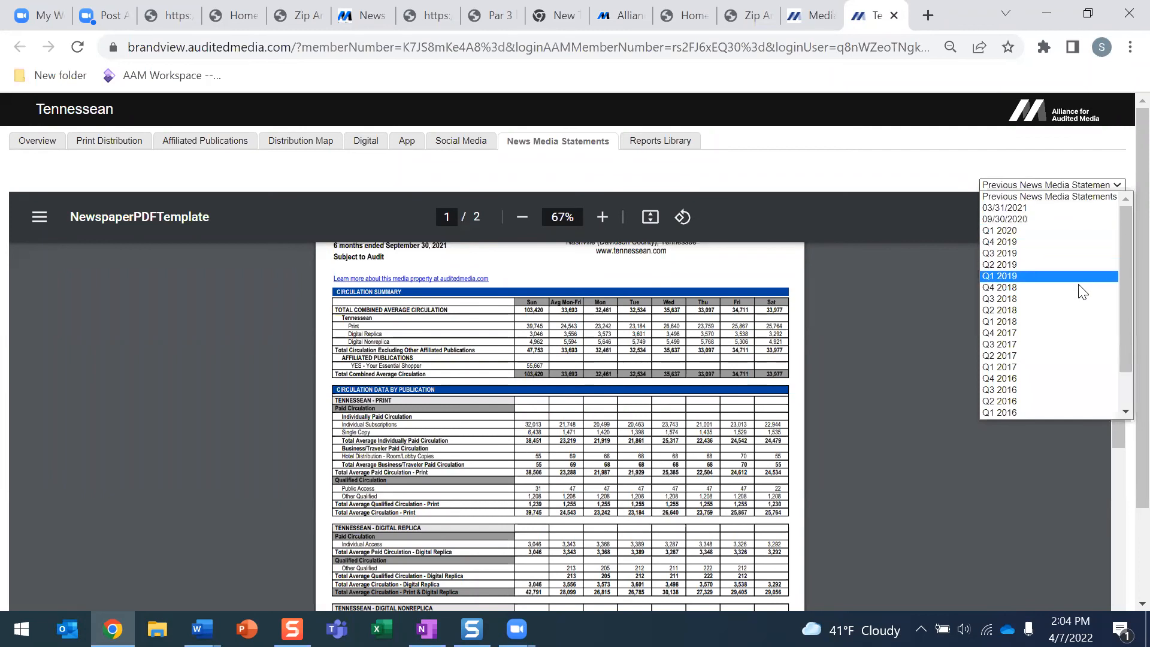
left_click(937, 274)
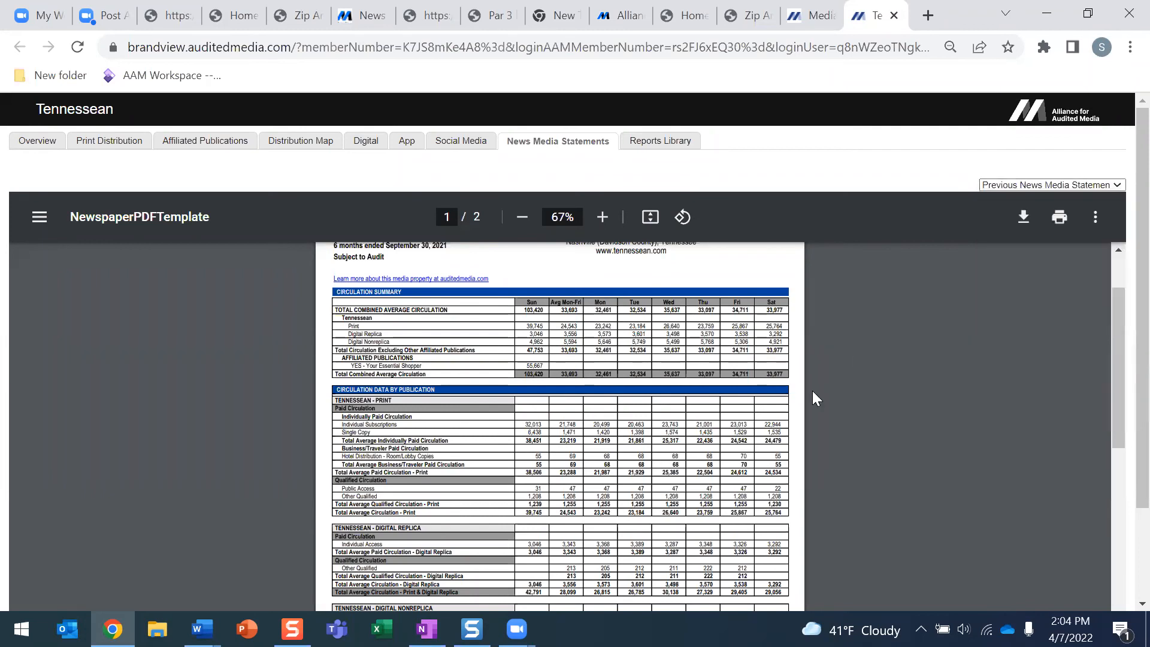
scroll(802, 407, "down", 8)
scroll(800, 409, "up", 5)
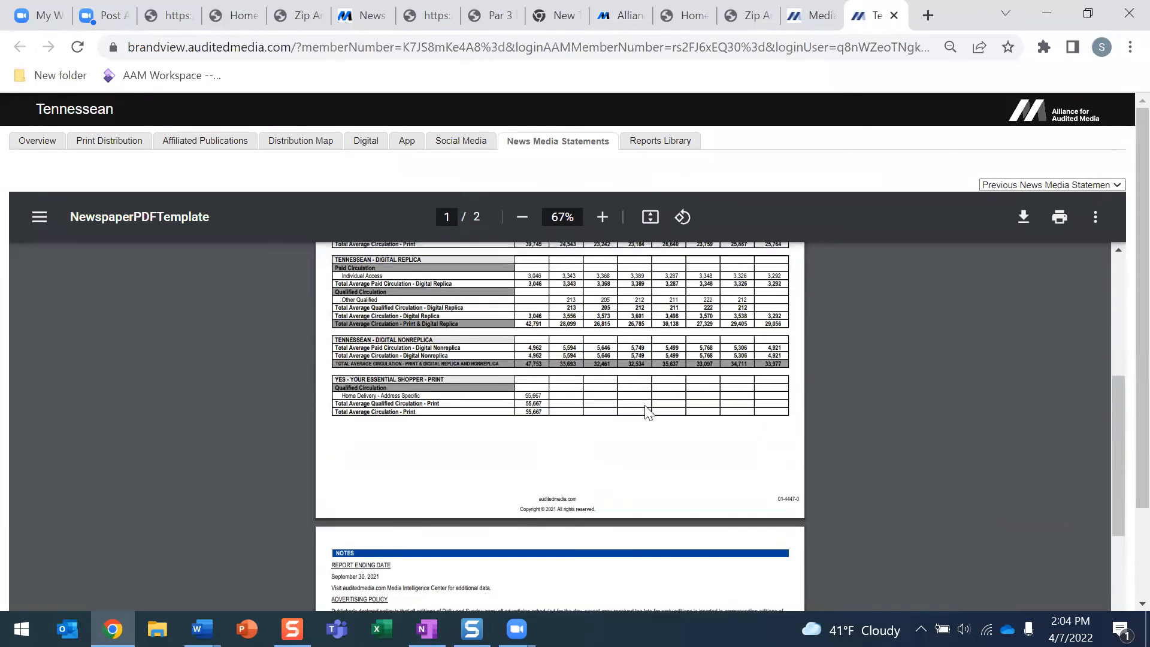
scroll(646, 408, "down", 10)
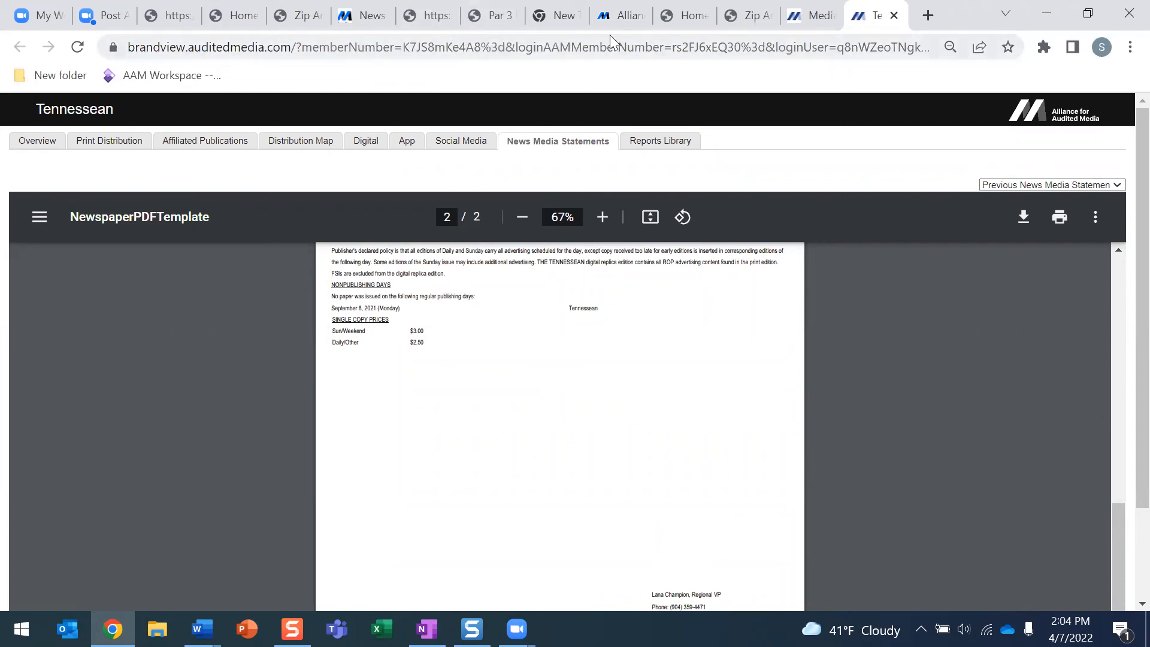
left_click(808, 15)
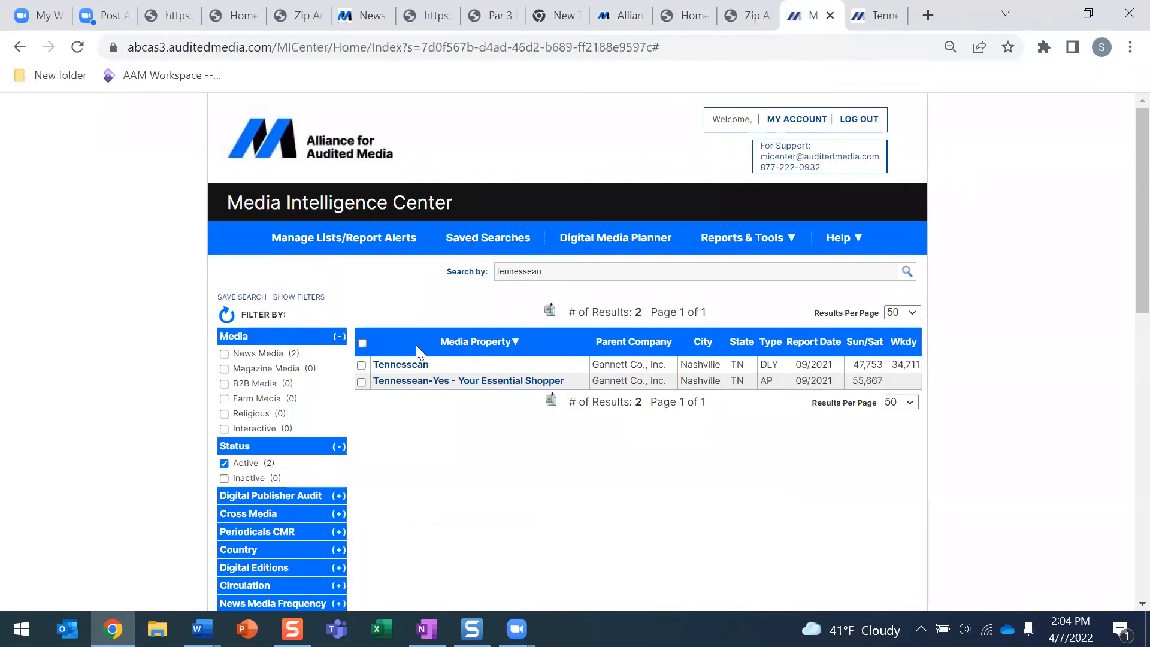
Select Tennessean and Tennessean-Yes, analyze them, and list the News Media Analyzer's standard reports
left_click(361, 366)
left_click(361, 381)
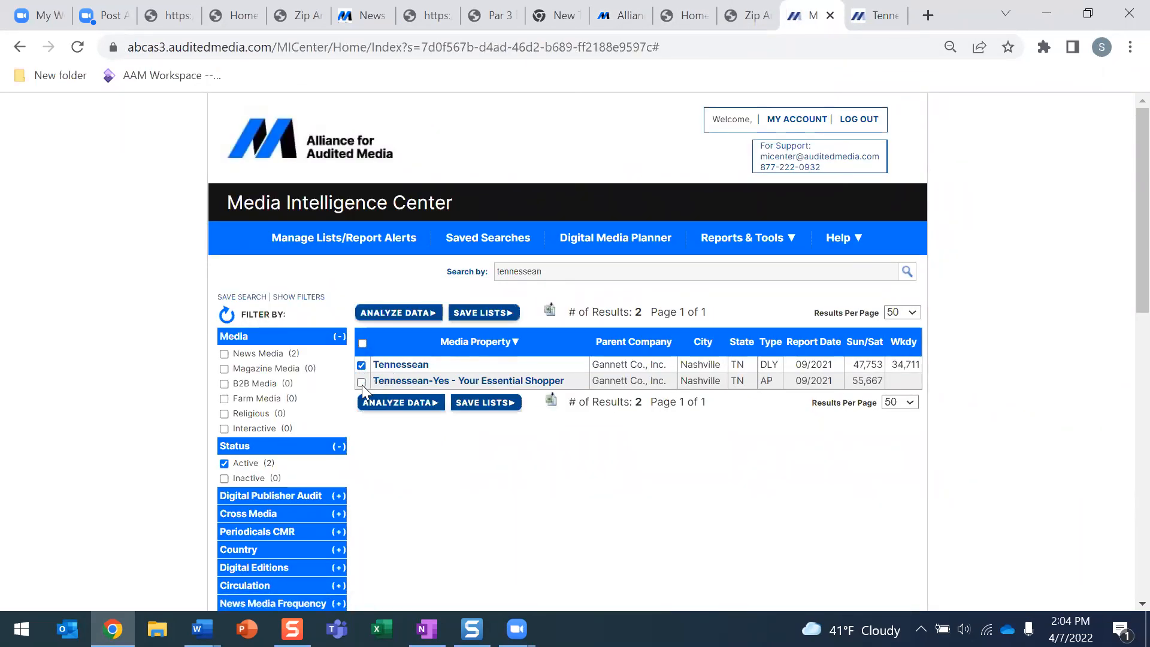
left_click(385, 314)
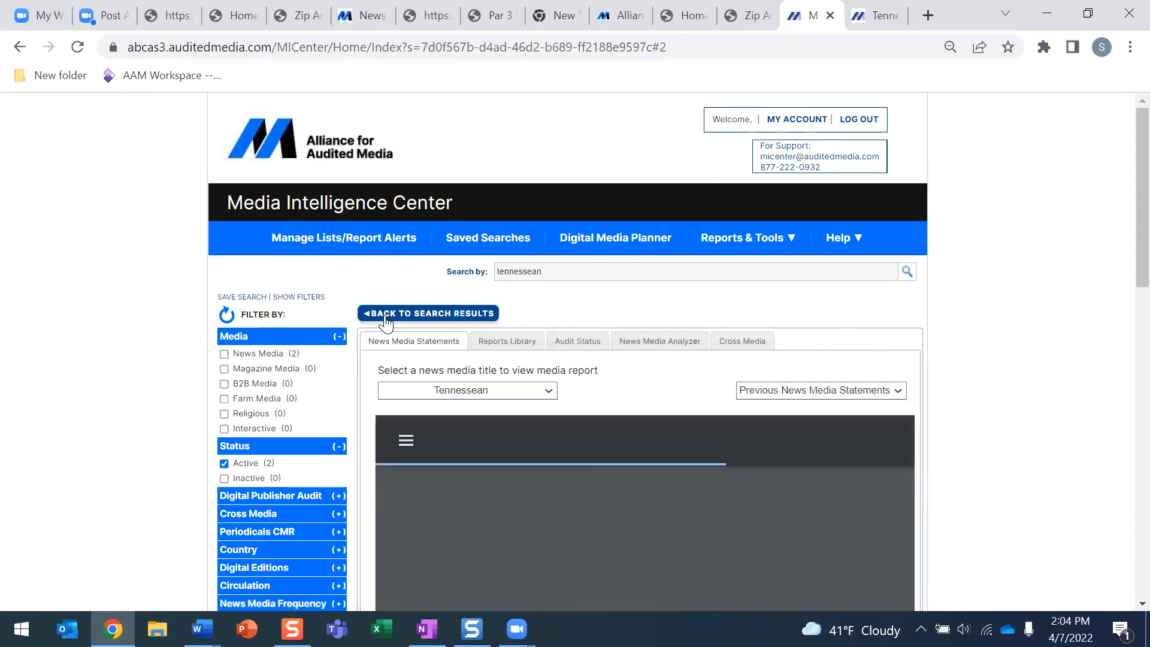
left_click(632, 342)
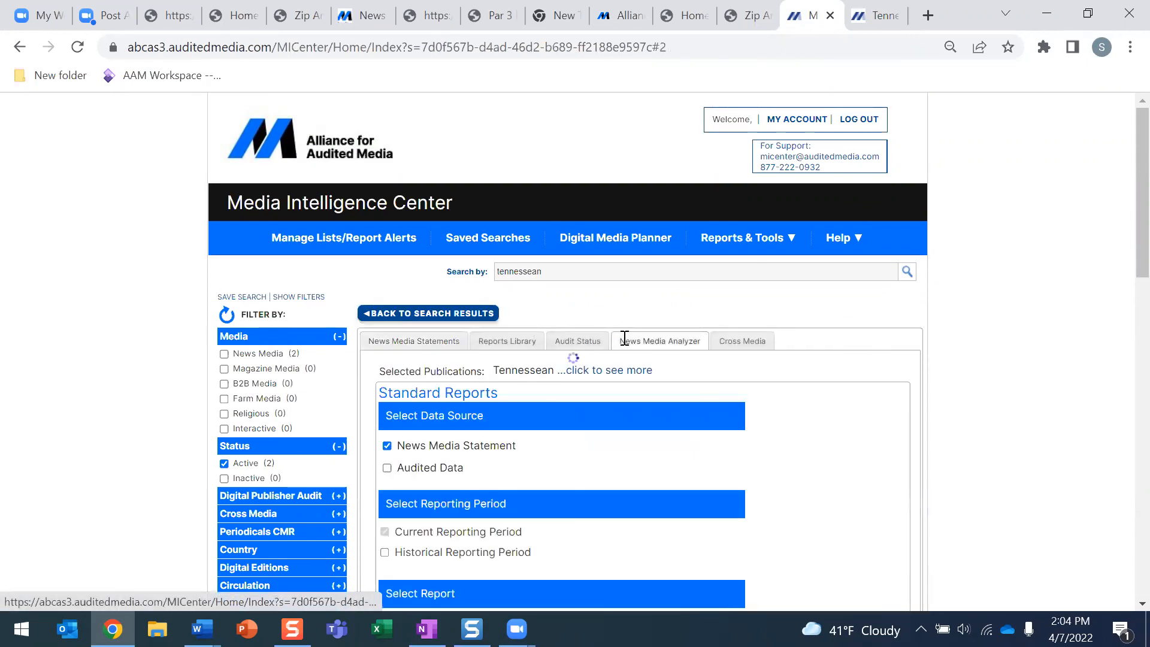
scroll(625, 339, "down", 2)
scroll(624, 338, "down", 5)
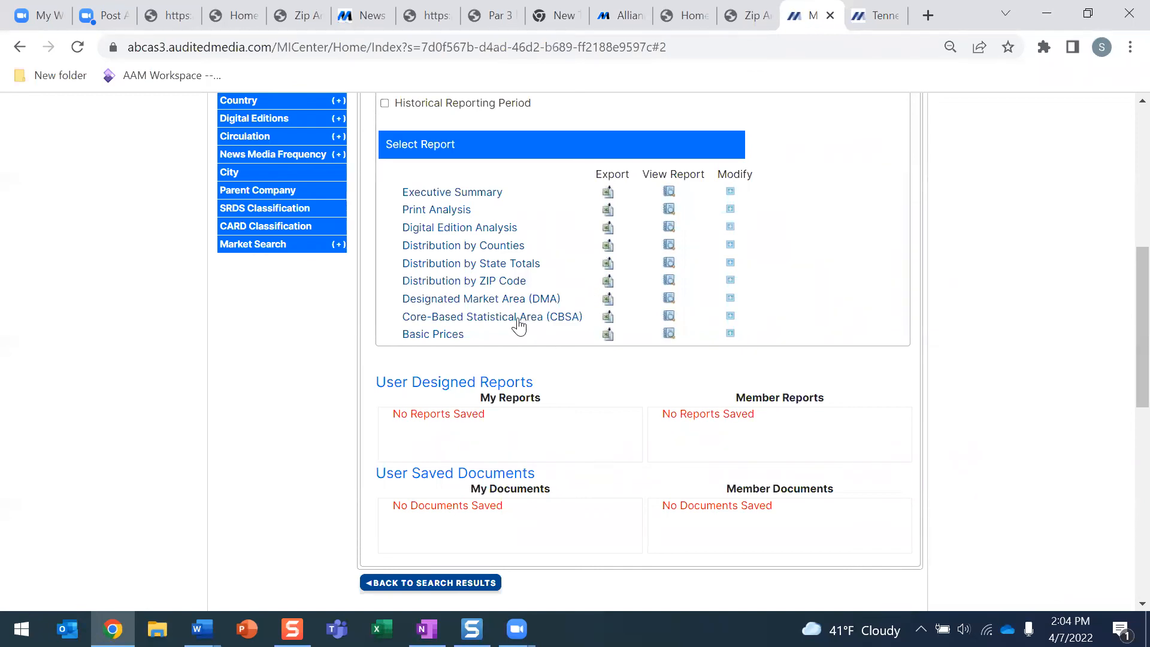
scroll(521, 326, "up", 3)
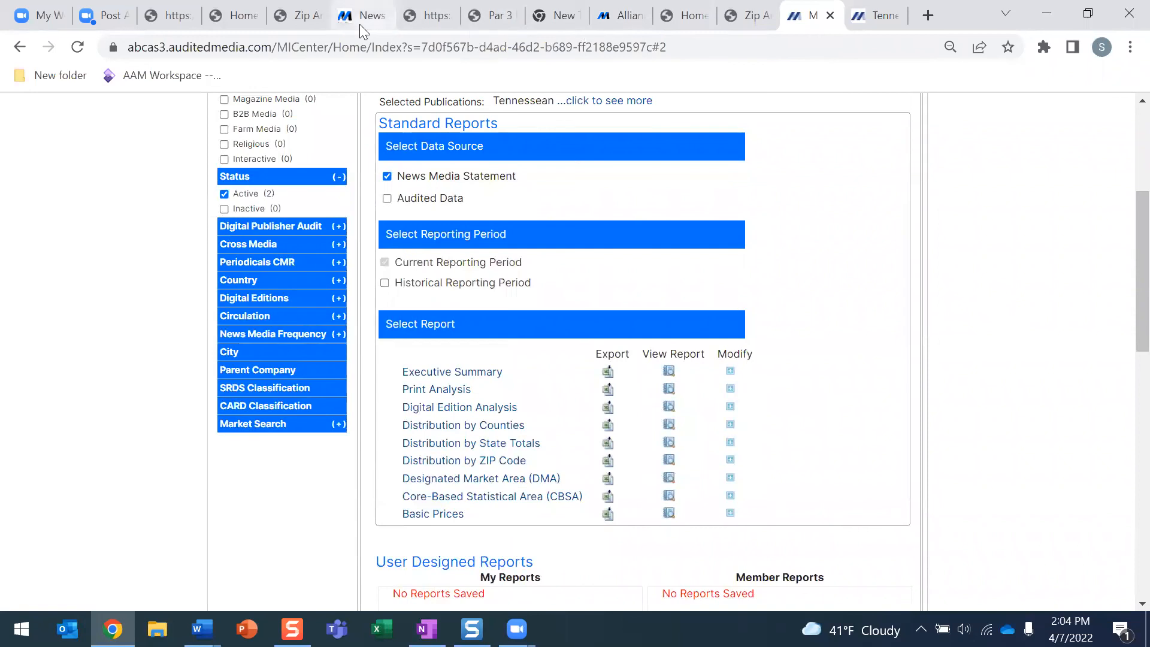